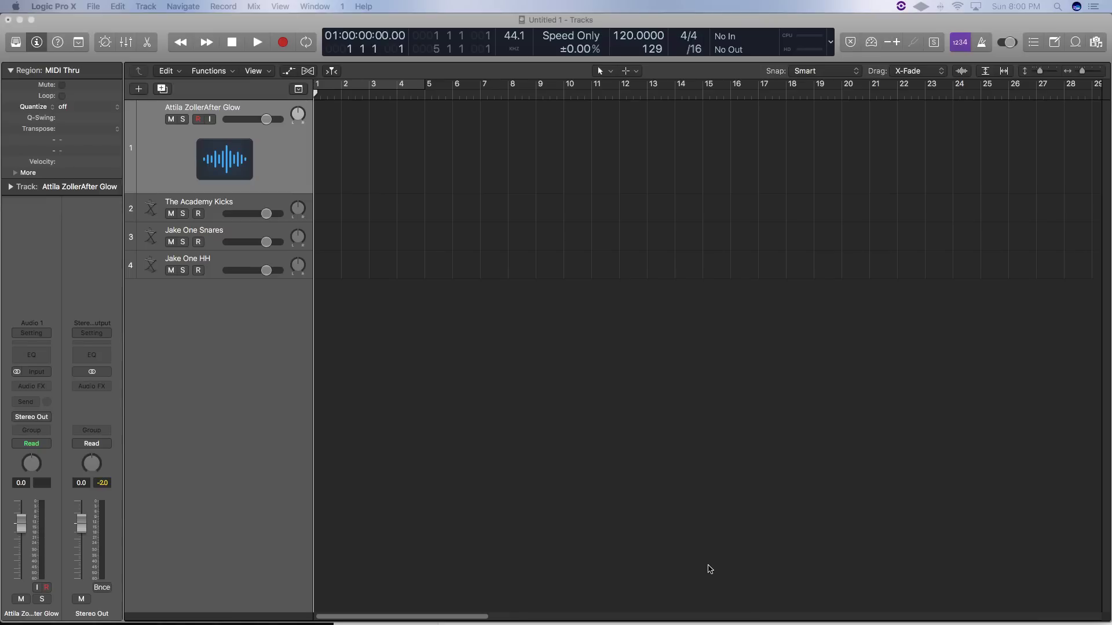
Switch to Safari's HotSamples subreddit, expand the preview of the Kraftwerk - Régéneration post, and collapse it again.
click(721, 599)
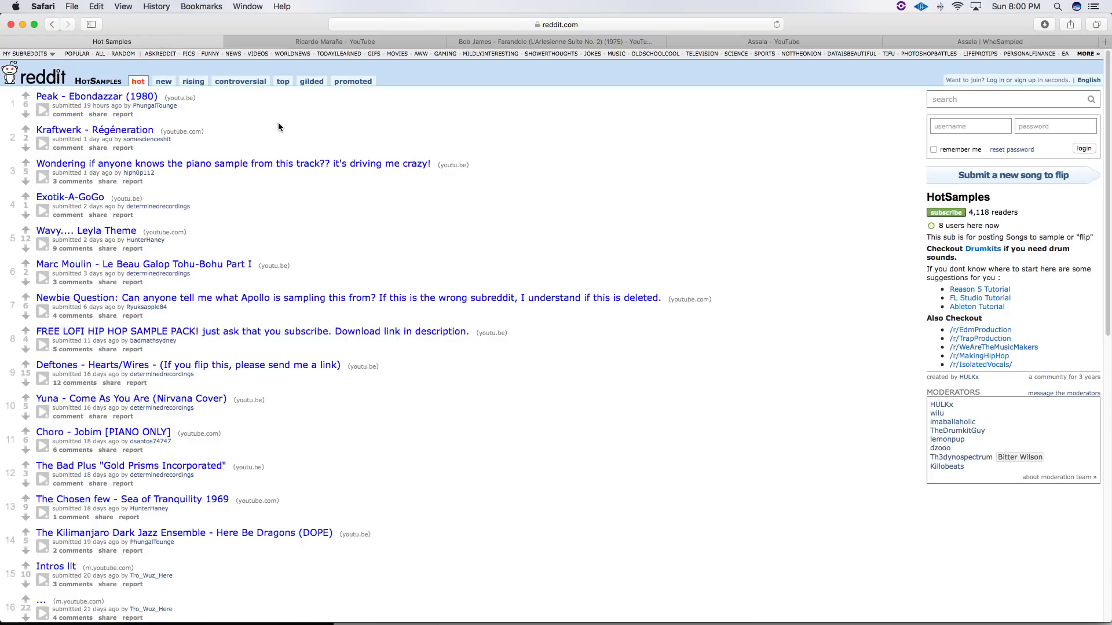
click(42, 110)
click(43, 110)
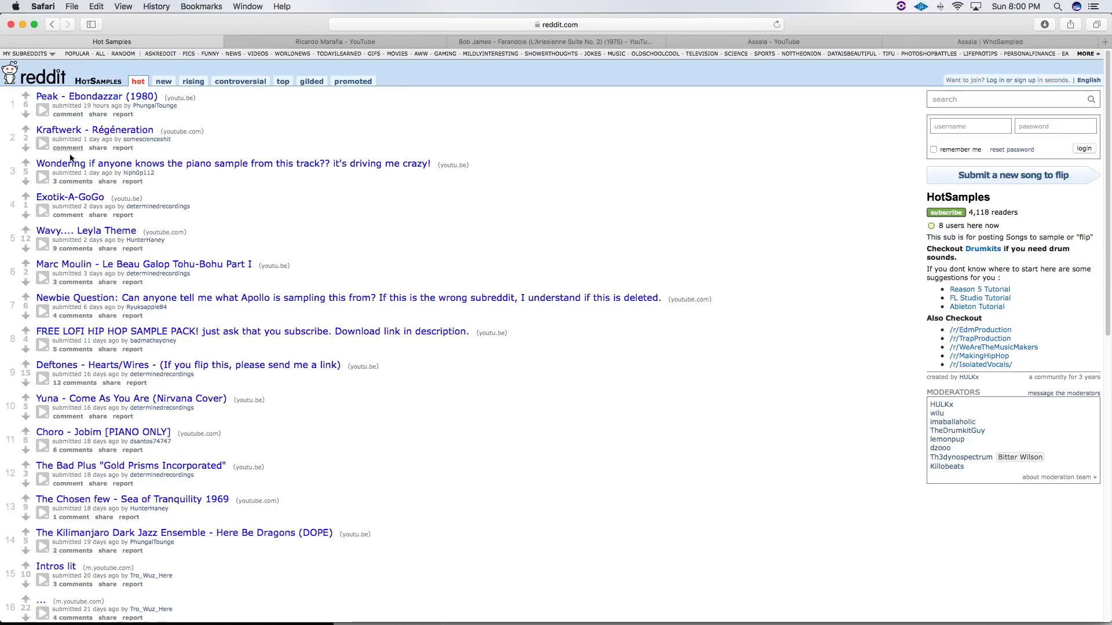
click(42, 143)
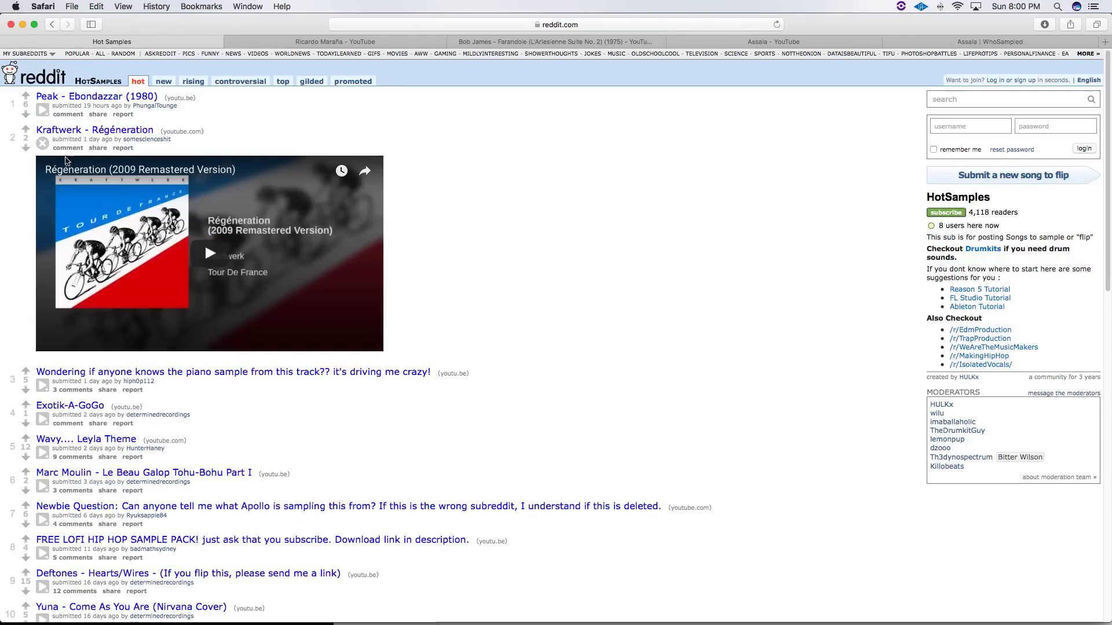
click(42, 143)
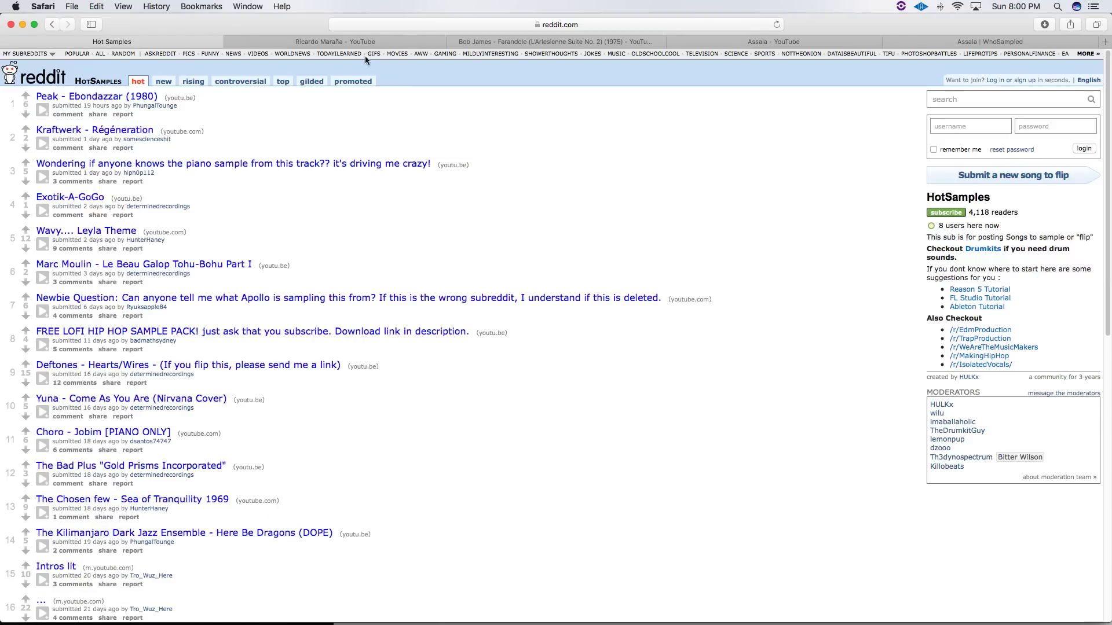
View the Pieceful Production YouTube channel and the subscribed channel listed below Vinyl Frontier II.
click(336, 38)
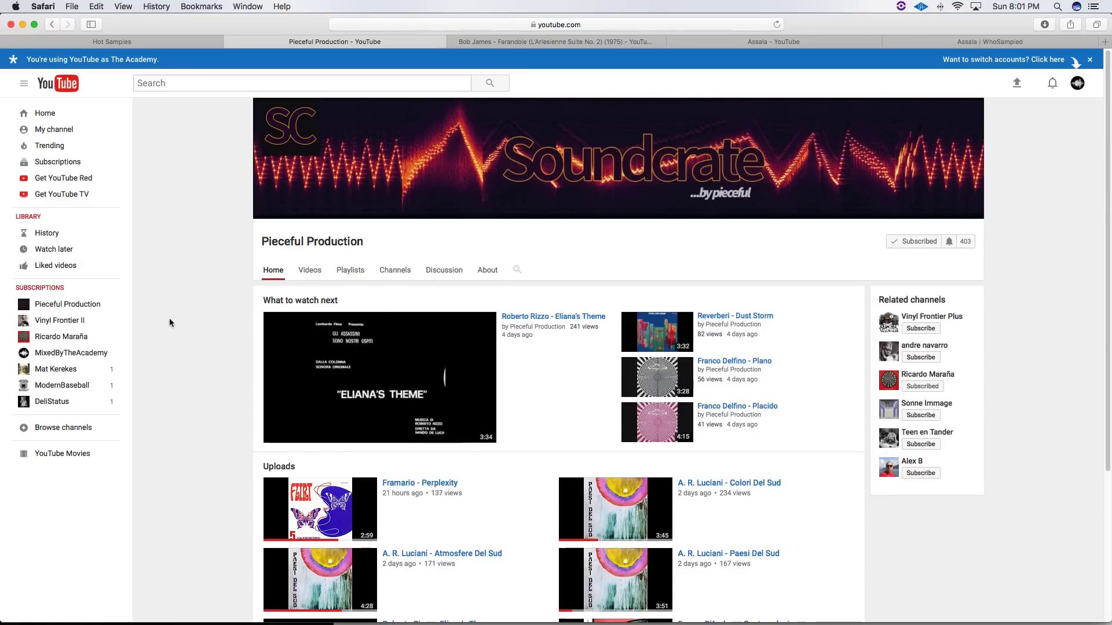
click(70, 326)
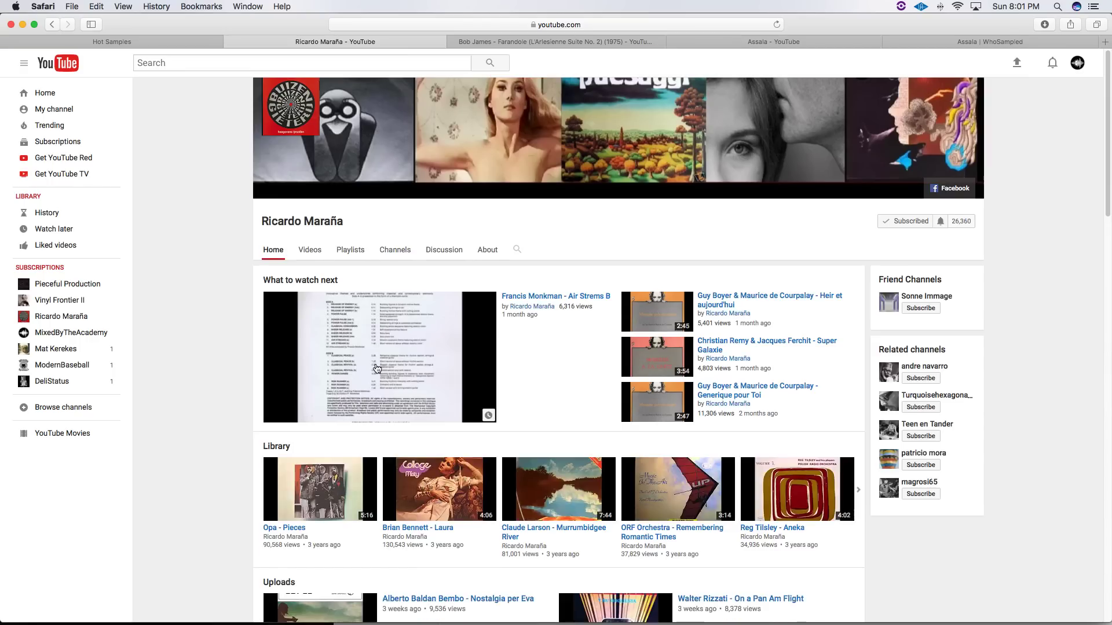
Browse YouTube results for "samples to chop" and "samples for lofi", opening the Samples To Chop Vol.5 playlist.
key(ctrl+Tab)
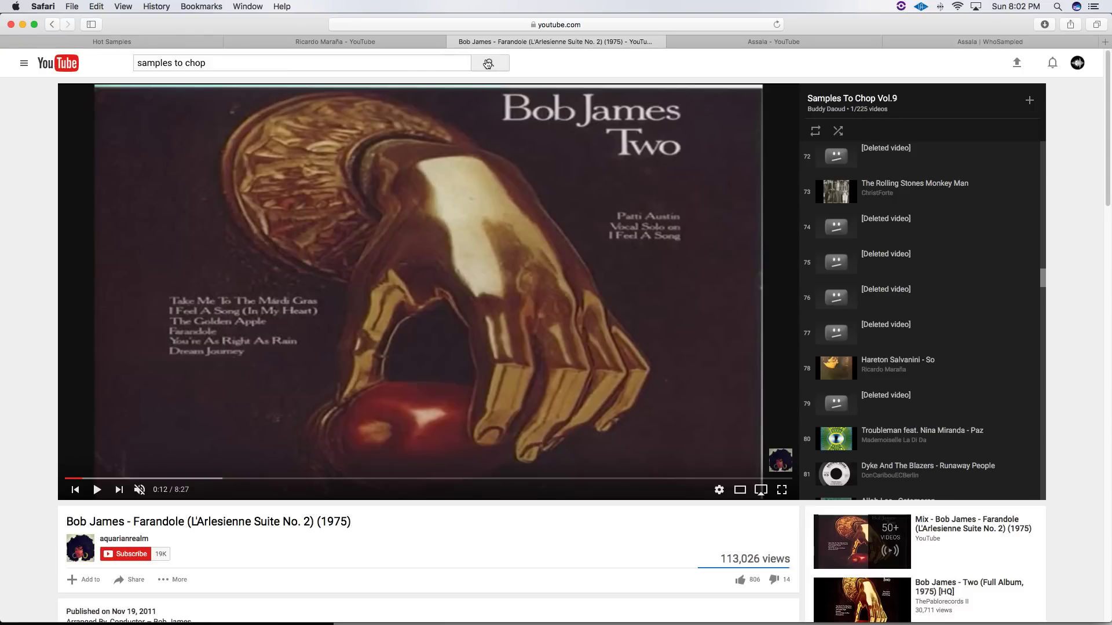
click(490, 63)
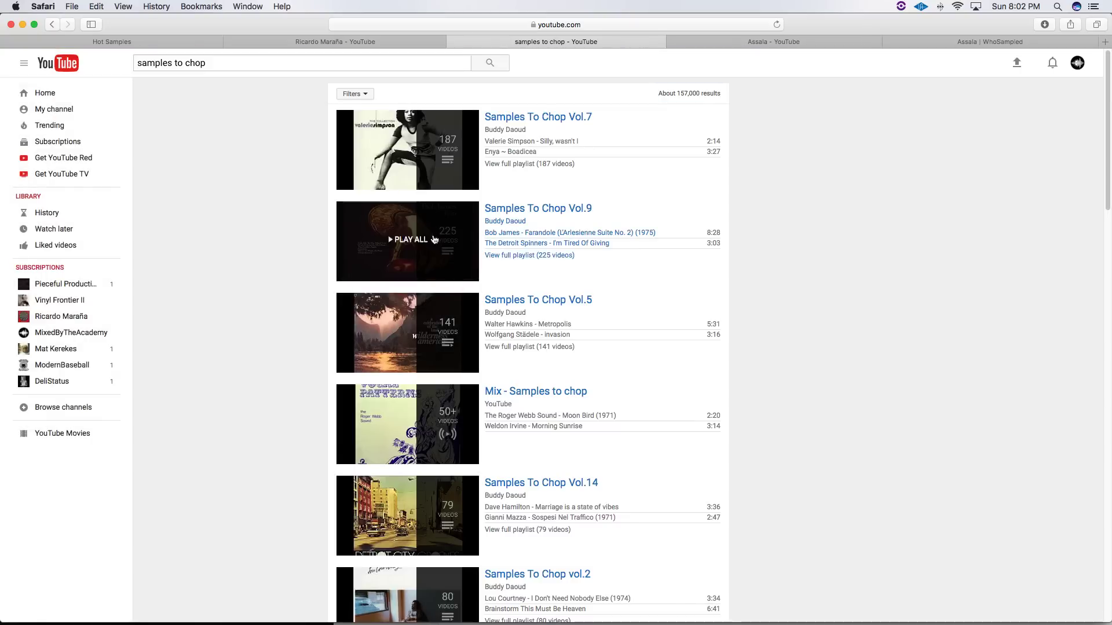
scroll(480, 309, down, 15)
scroll(480, 308, up, 9)
scroll(480, 309, up, 6)
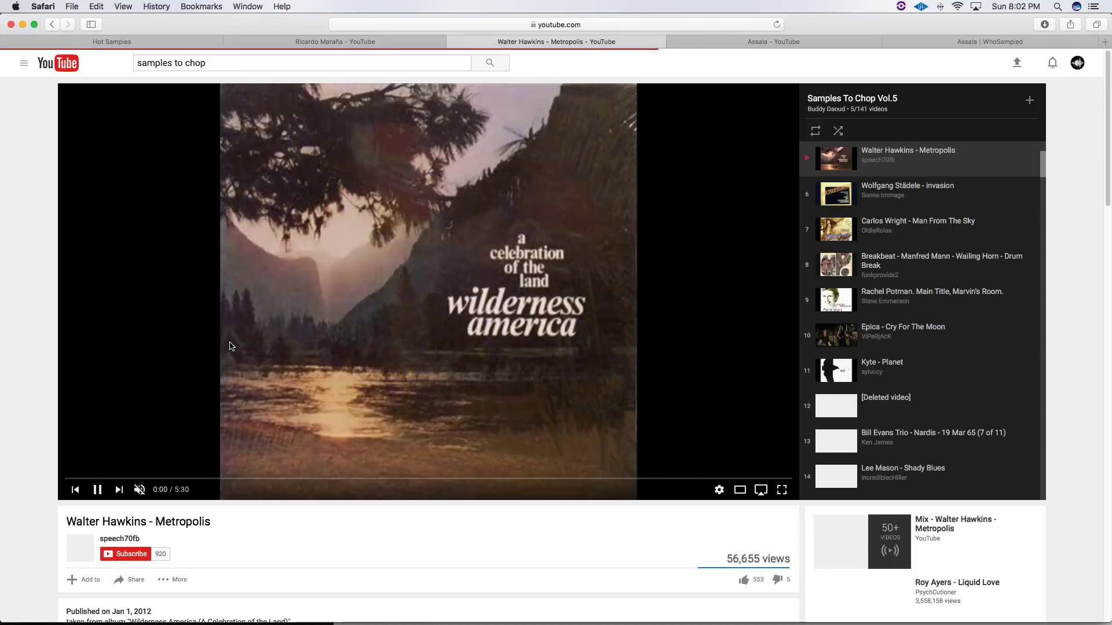
scroll(885, 365, down, 20)
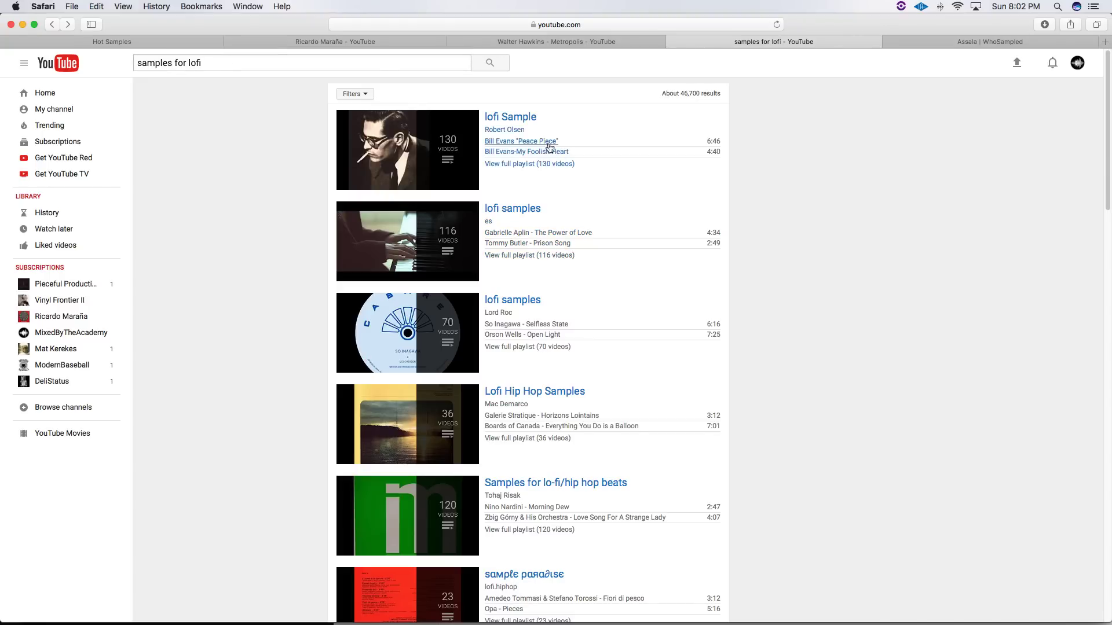
mouse_move(476, 143)
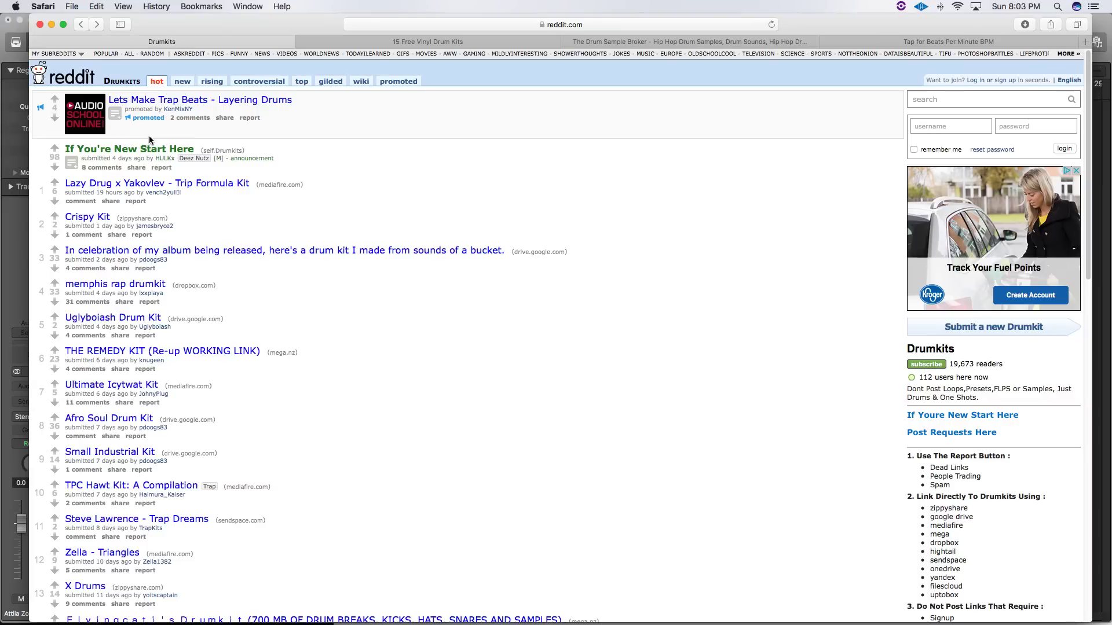
Return to the Google results for "reddit drum kits" and open the Drumkits subreddit.
key(super+bracketleft)
drag(199, 73, 98, 66)
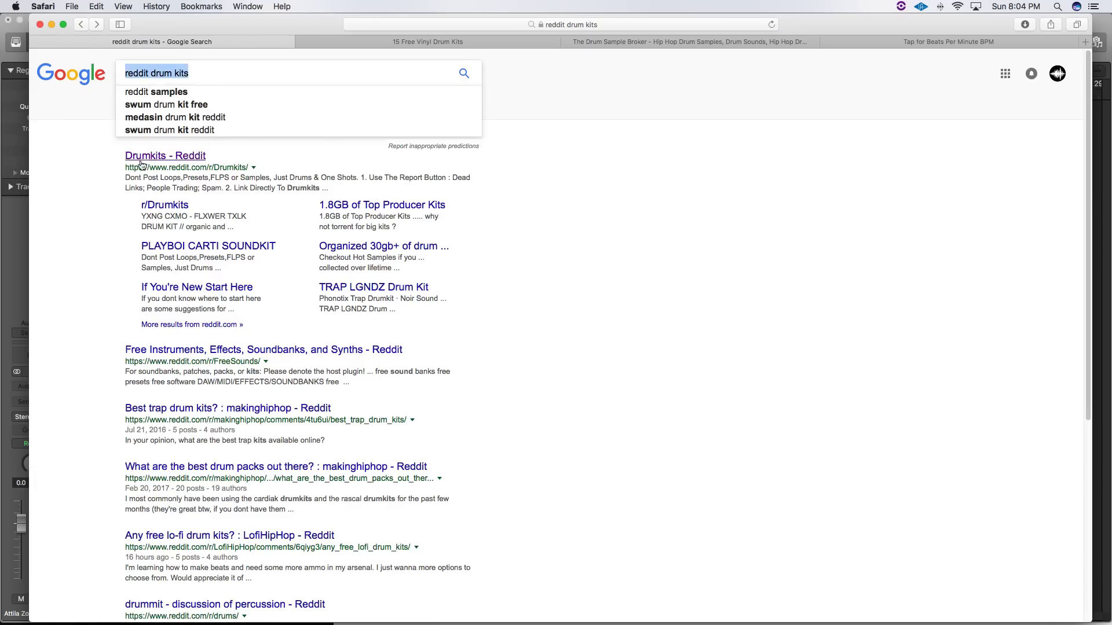
click(165, 155)
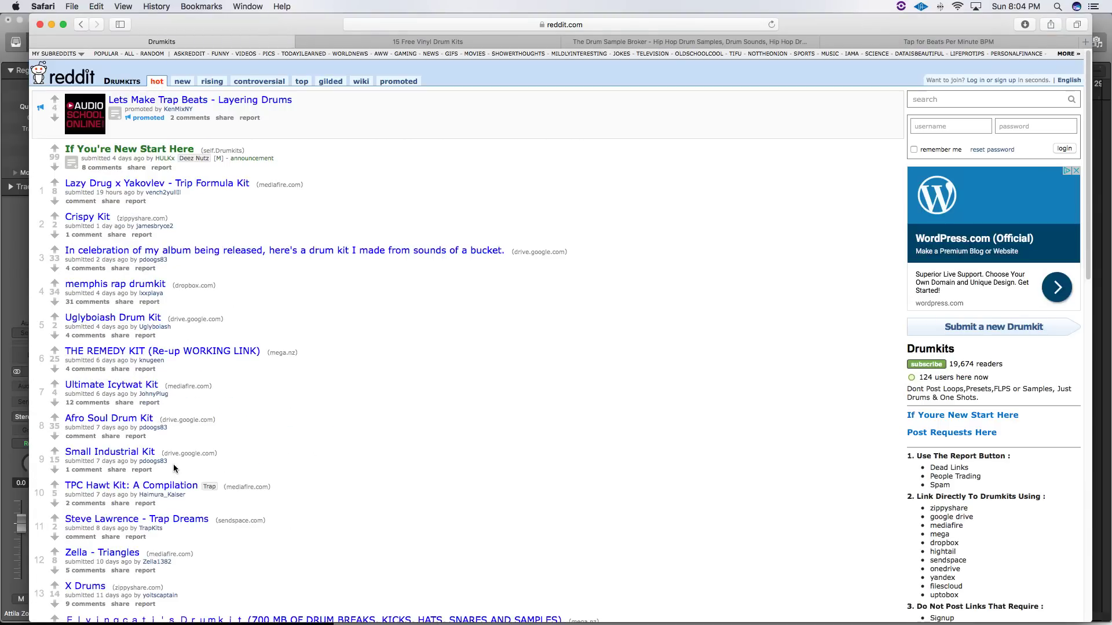
Look through the posted drum kits and open the subreddit's "If Youre New Start Here" post.
scroll(176, 469, down, 7)
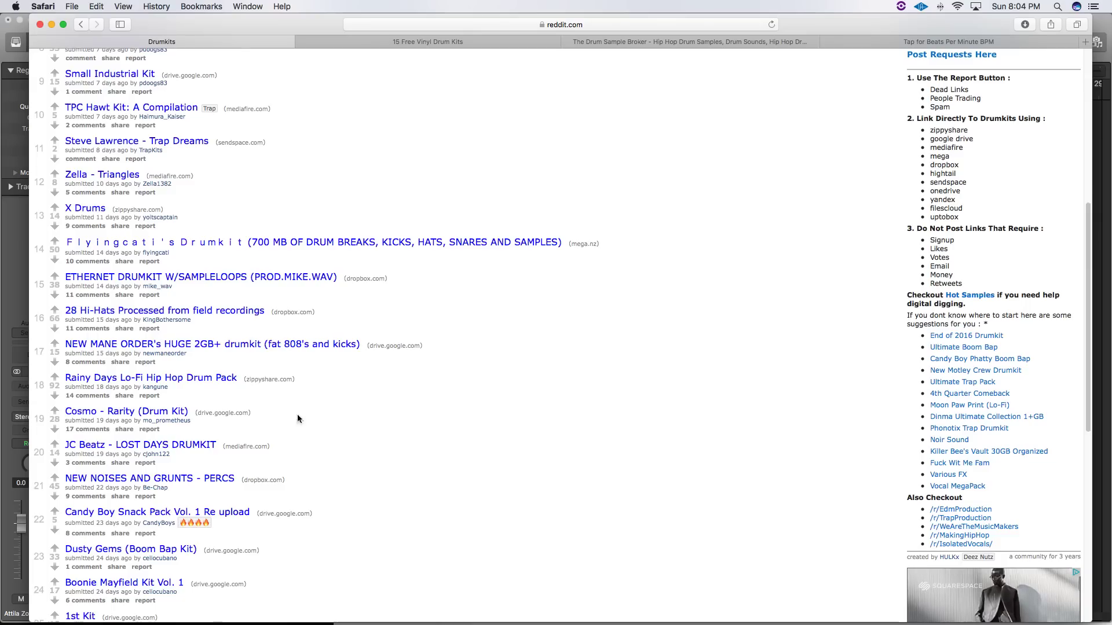
scroll(301, 376, up, 5)
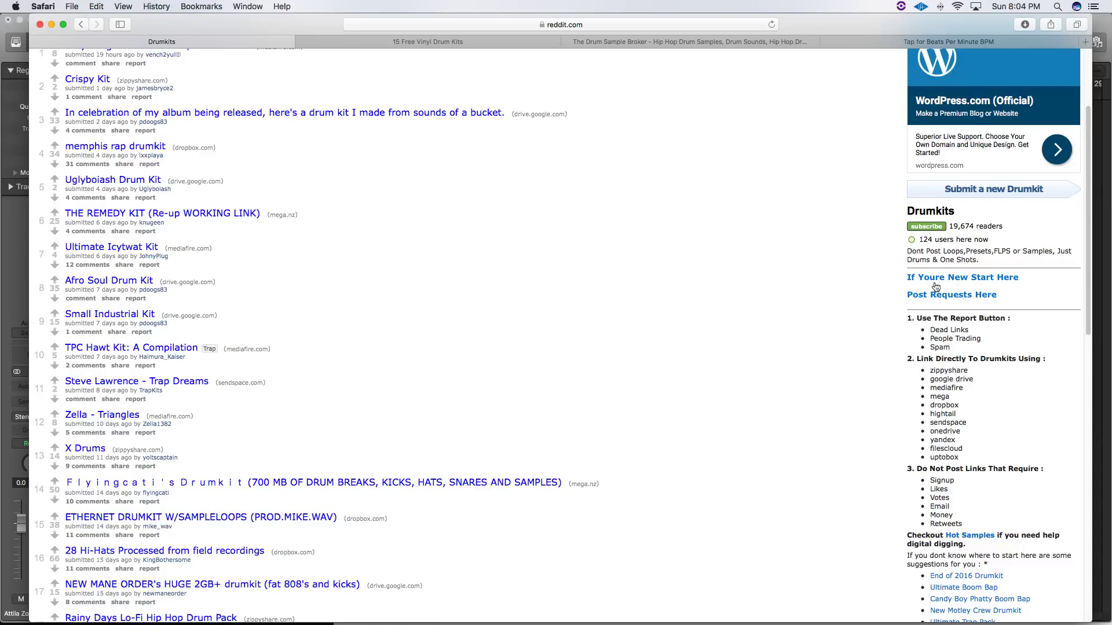
click(964, 282)
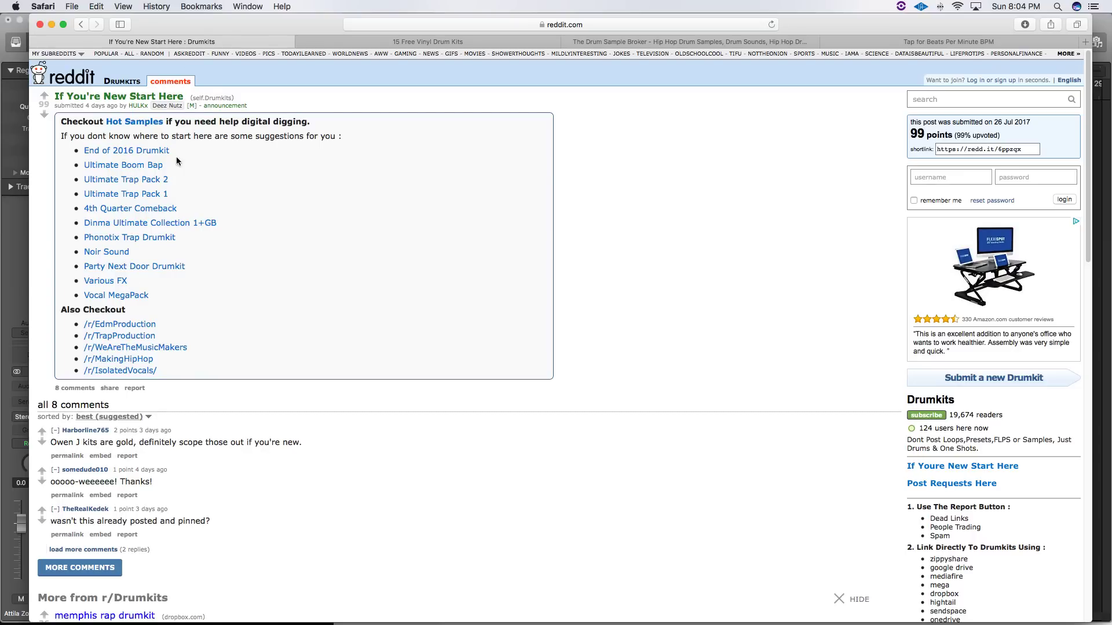
Review the list of downloads on the hiphopmakers.com page "15 Free Vinyl Drum Kits".
click(417, 38)
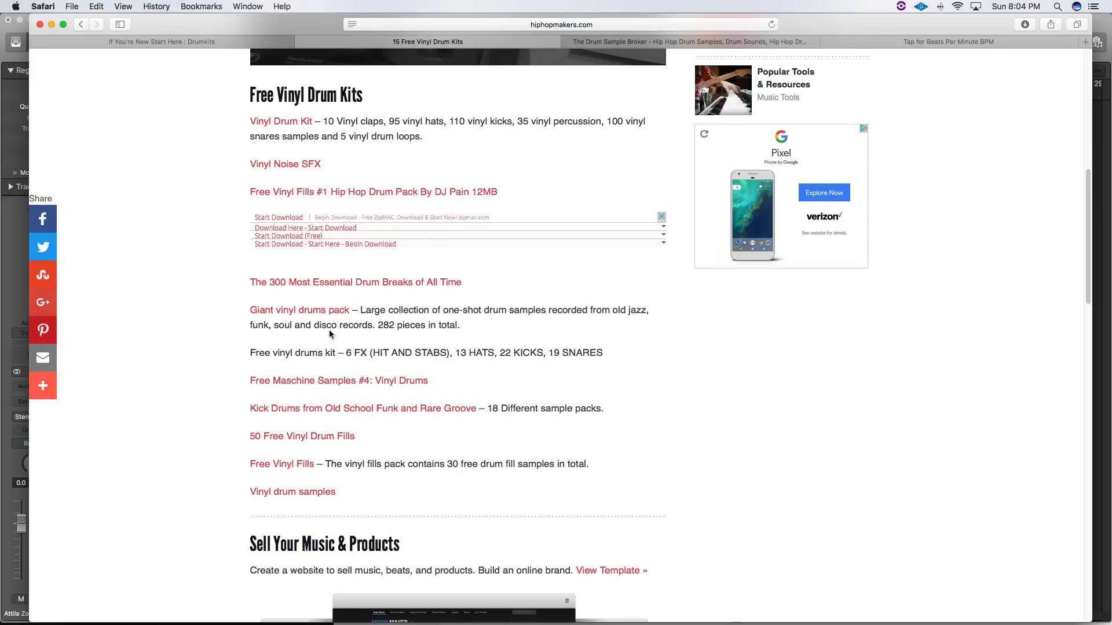
scroll(295, 253, down, 2)
scroll(284, 246, up, 4)
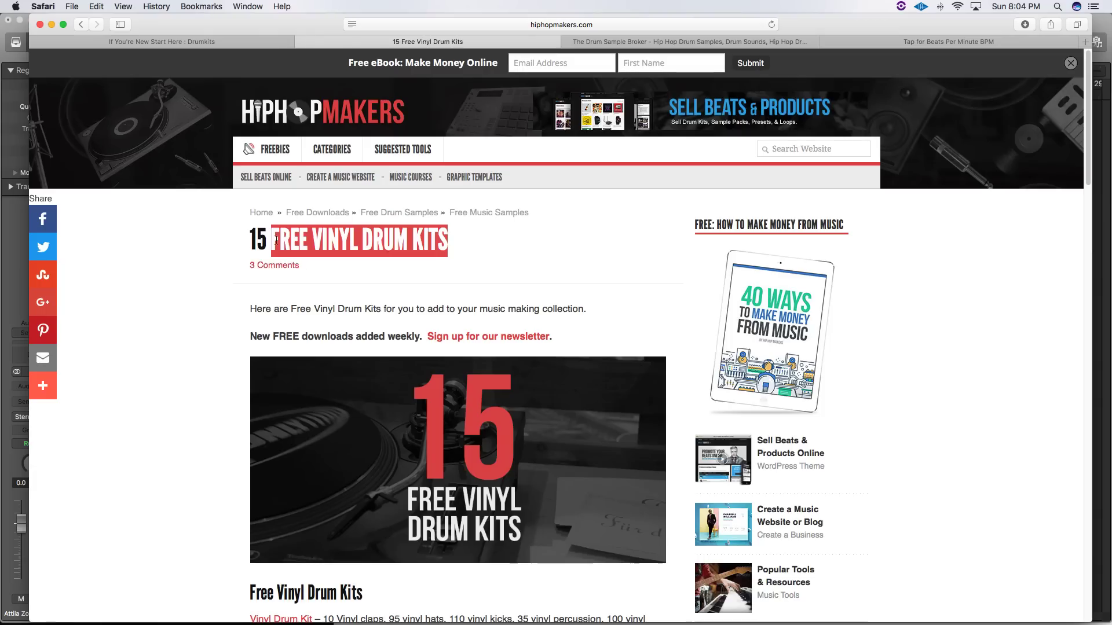
scroll(356, 371, down, 5)
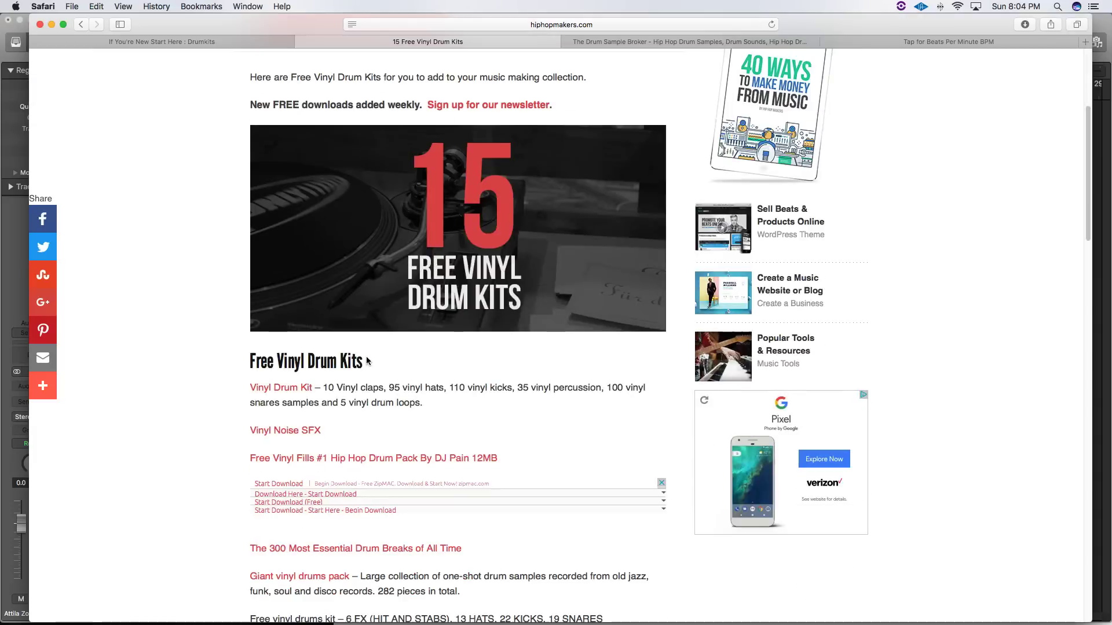
scroll(345, 288, down, 7)
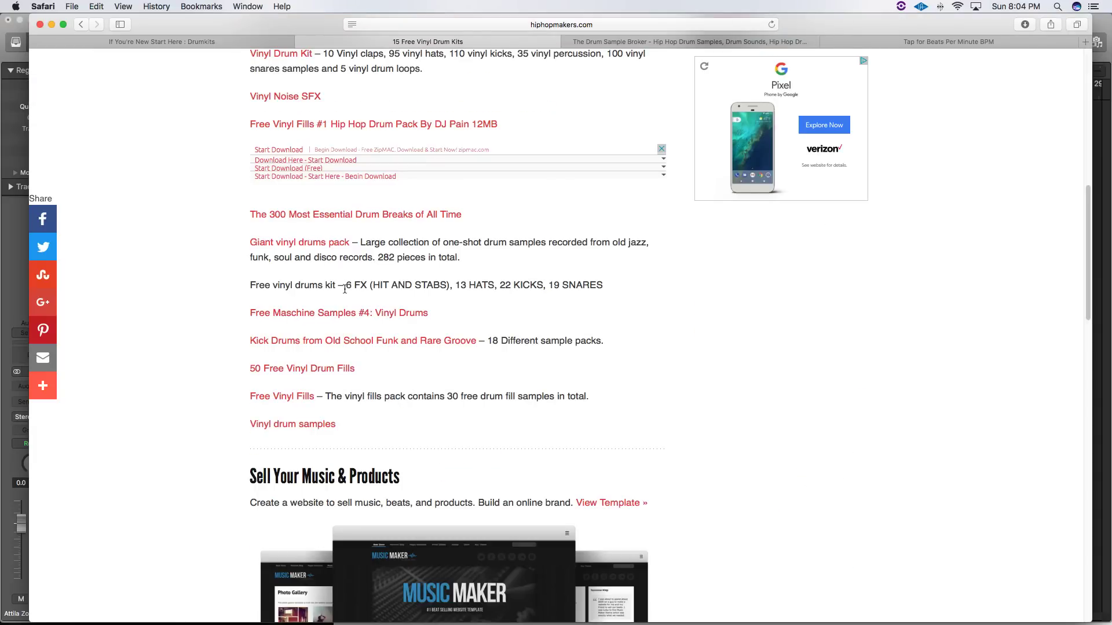
Examine the Jake One Snare Jordan drum kit page on The Drum Broker site.
click(676, 42)
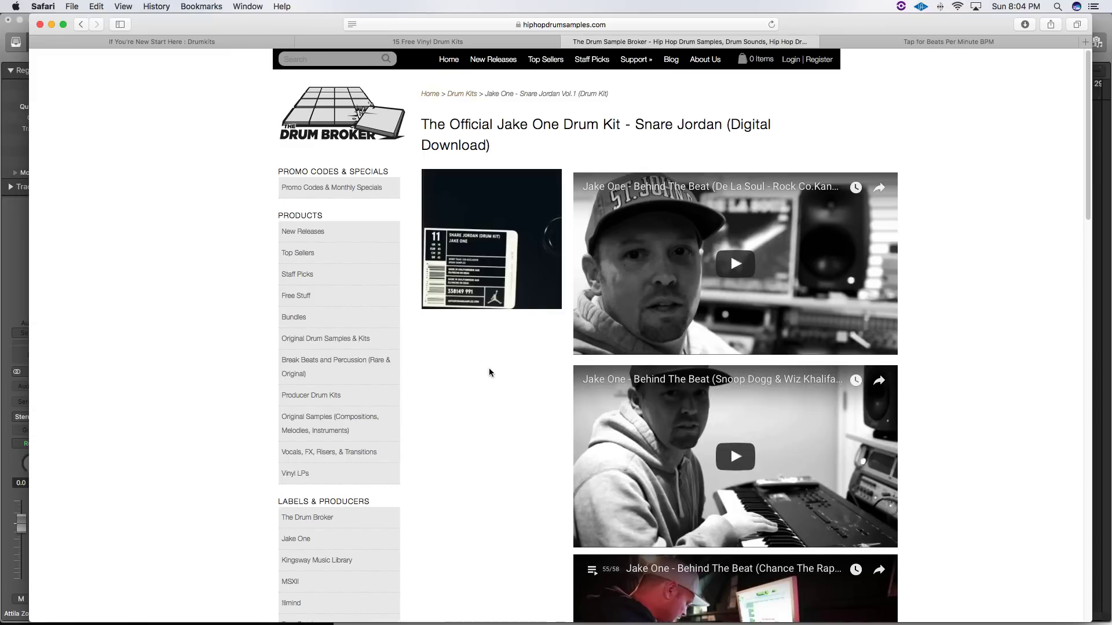
scroll(489, 372, down, 10)
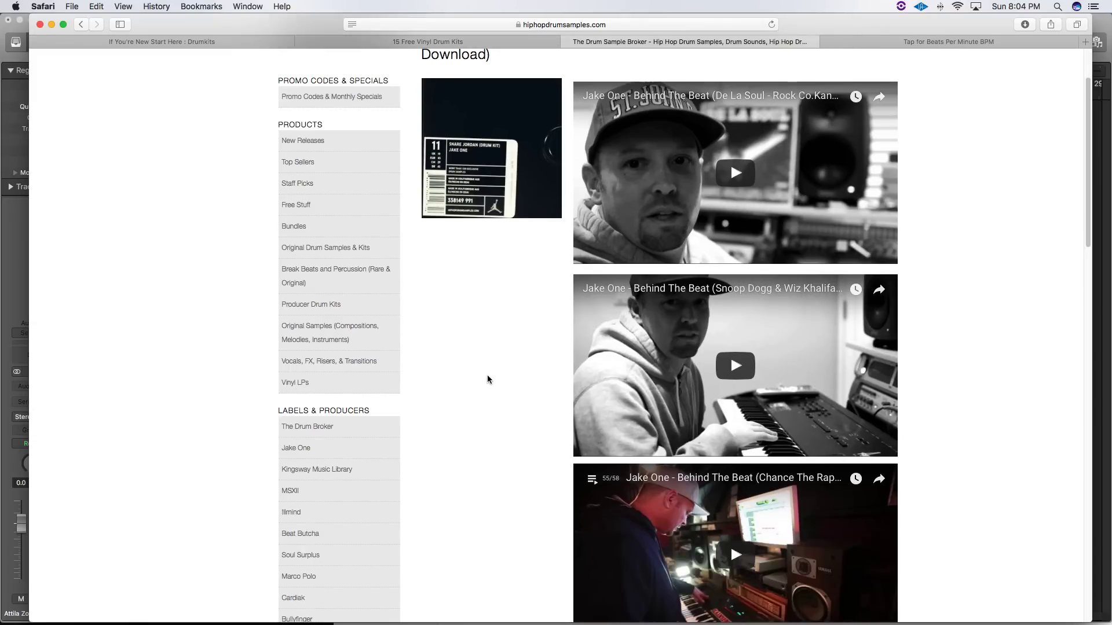
scroll(487, 374, up, 7)
scroll(487, 374, up, 4)
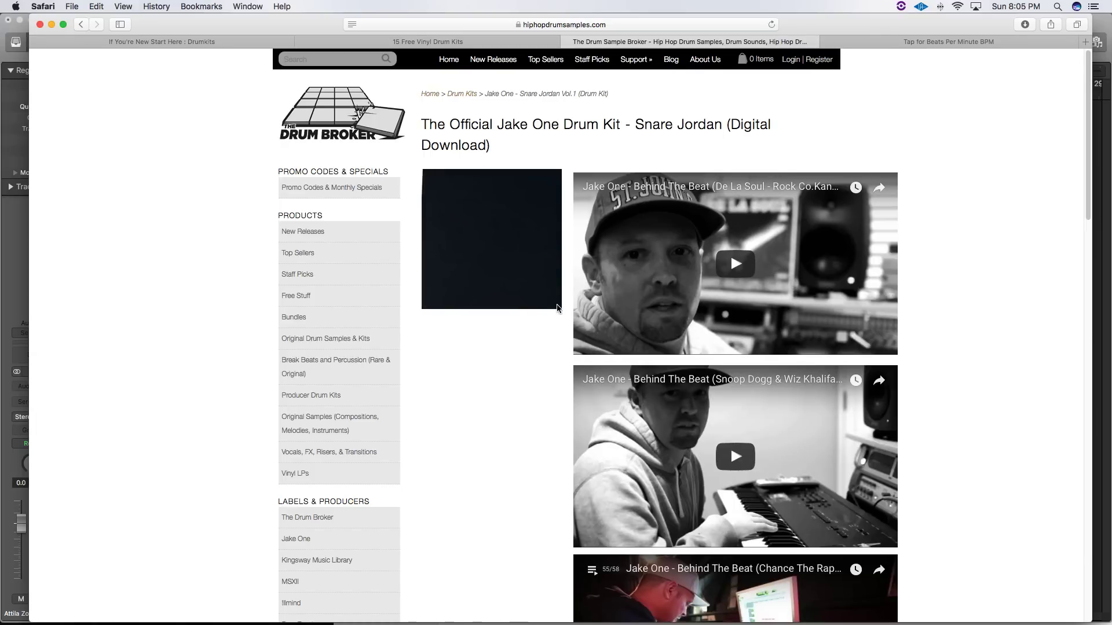
scroll(557, 308, down, 15)
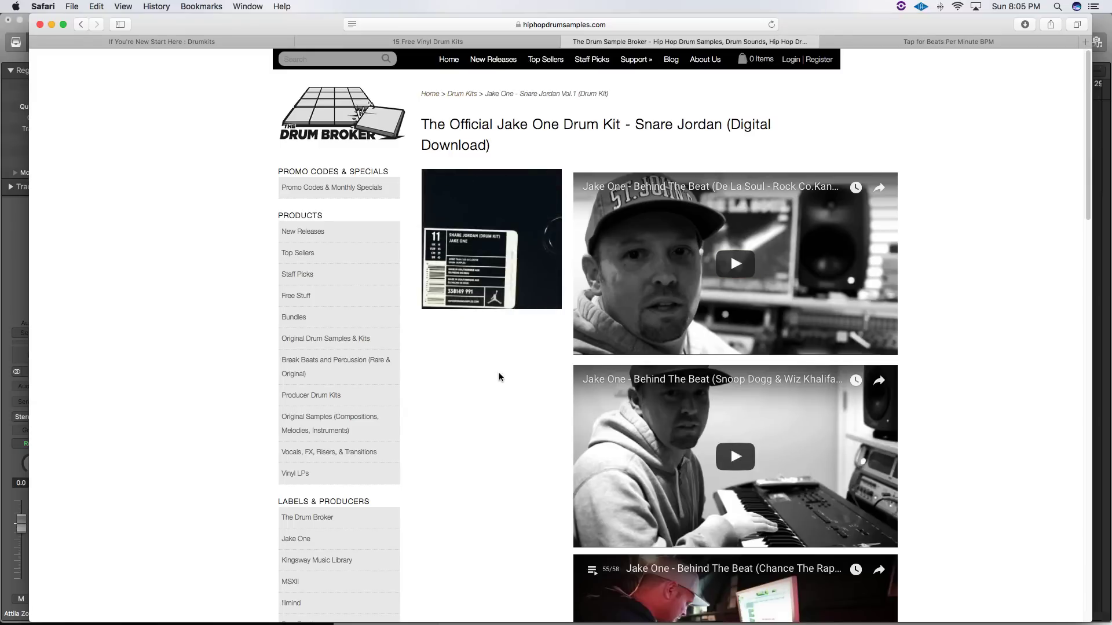
Minimize the browser and import the Attila Zoller After Glow mp3 from the "samples to flip" folder onto track 1 at bar 1.
key(super+m)
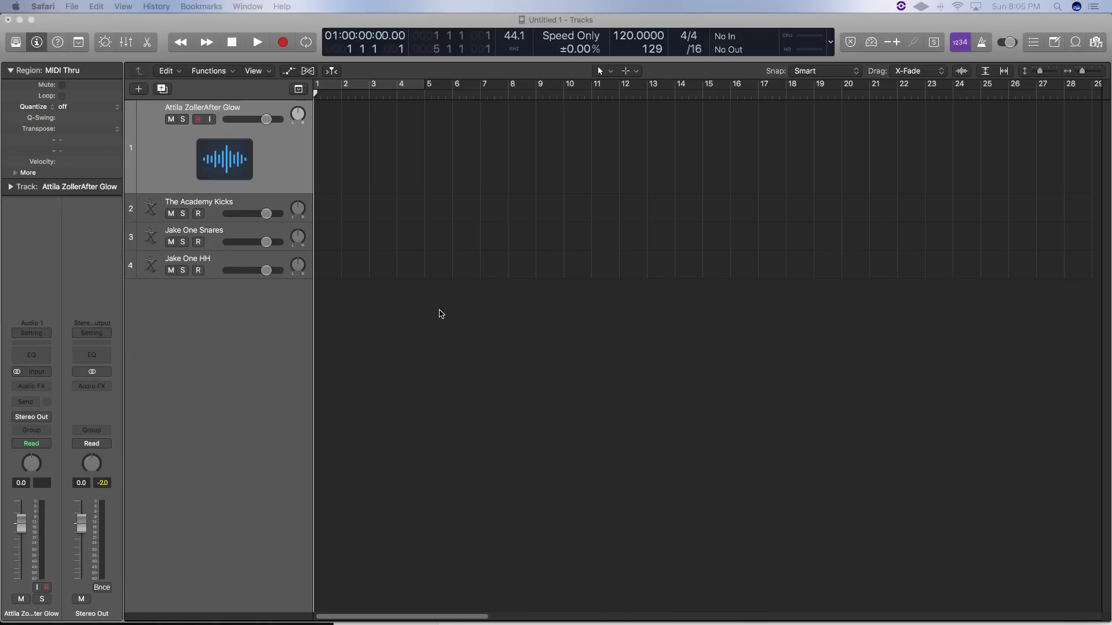
click(362, 602)
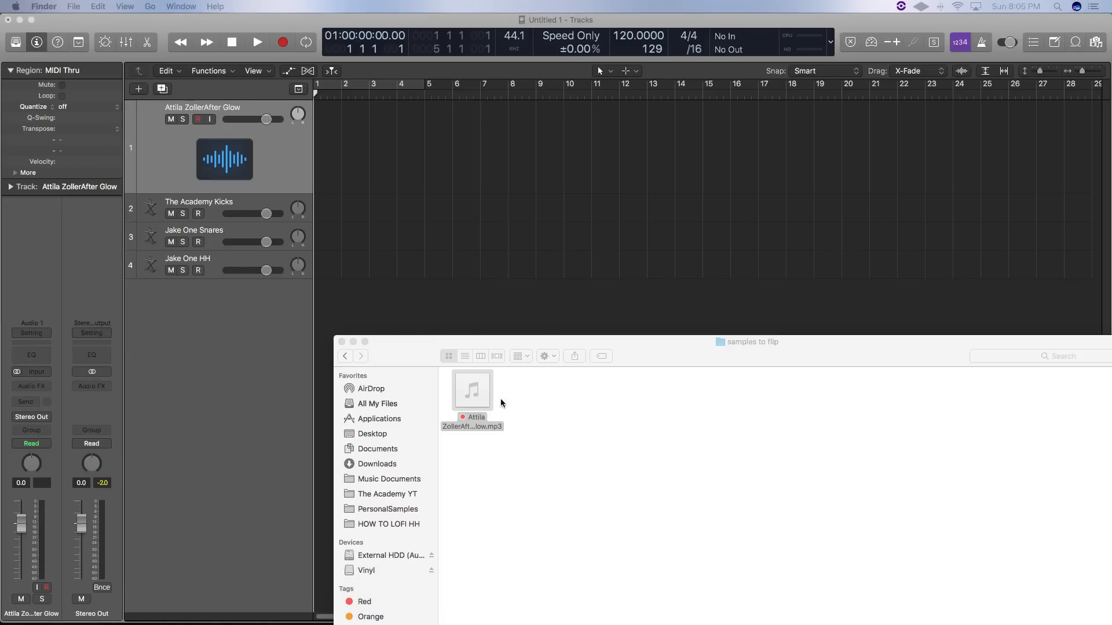
drag(472, 391, 387, 152)
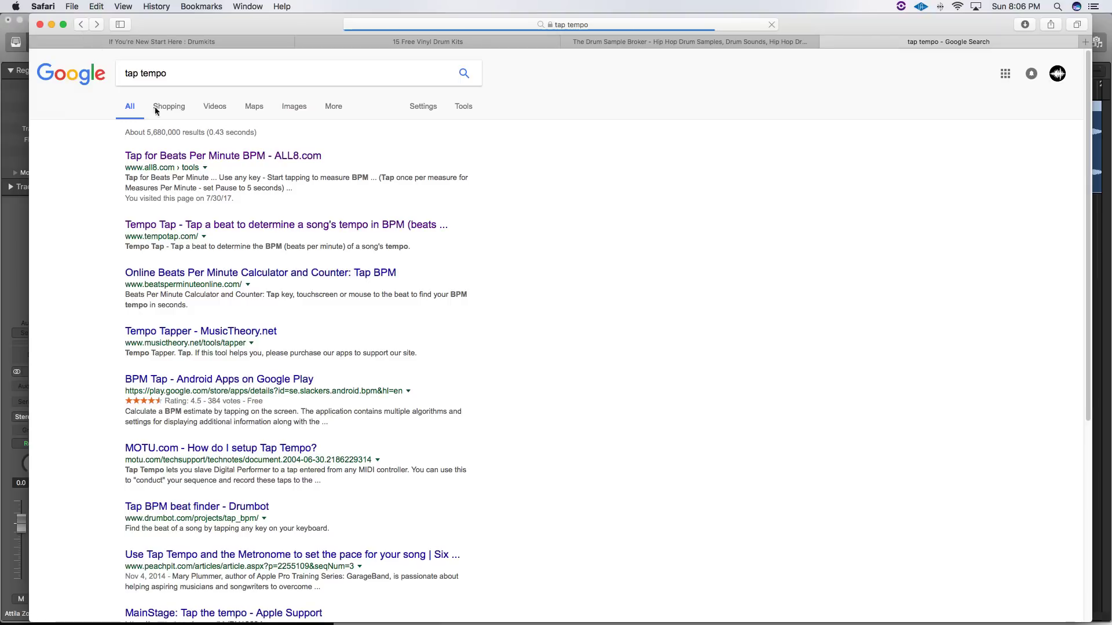
Open ALL8.com's Tap for Beats Per Minute page from the "tap tempo" results and shrink its window to sit below the Logic tracks.
click(180, 72)
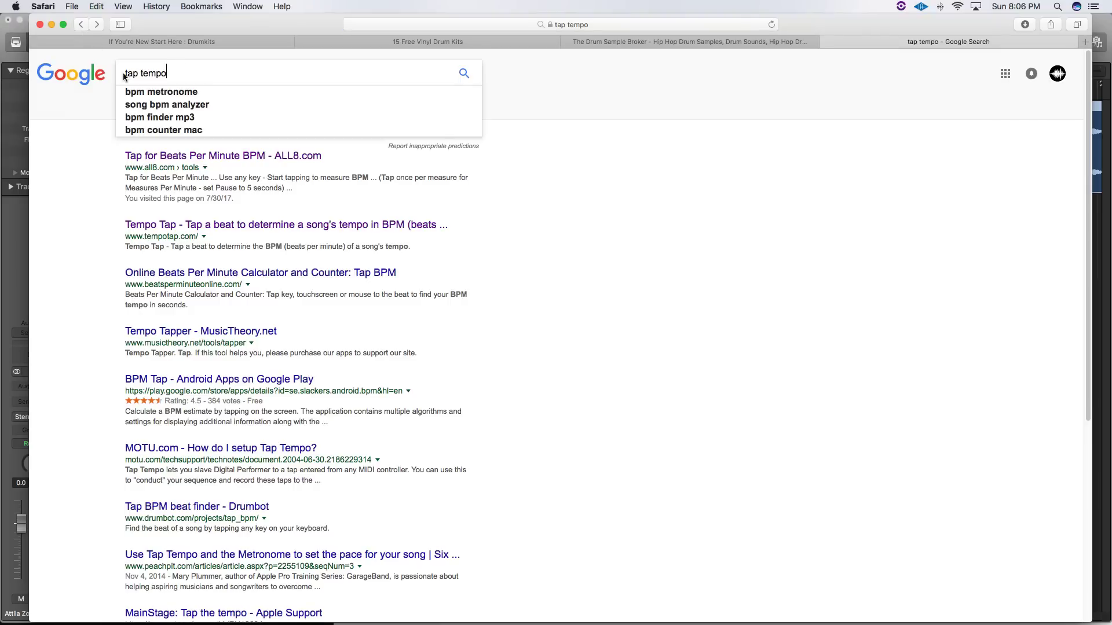
click(272, 156)
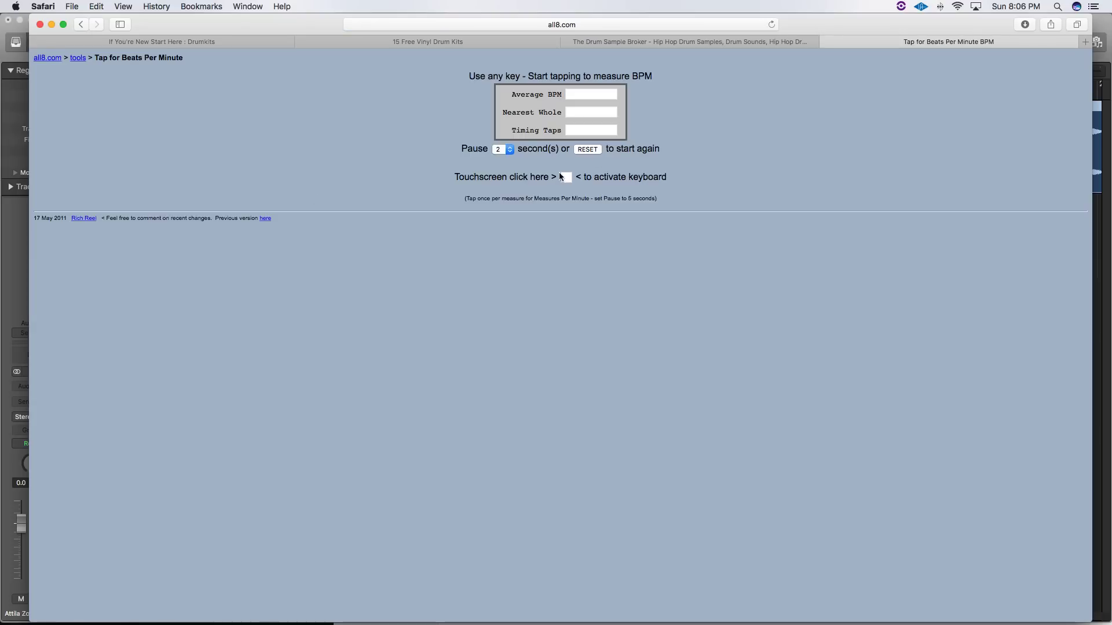
drag(1092, 619, 625, 225)
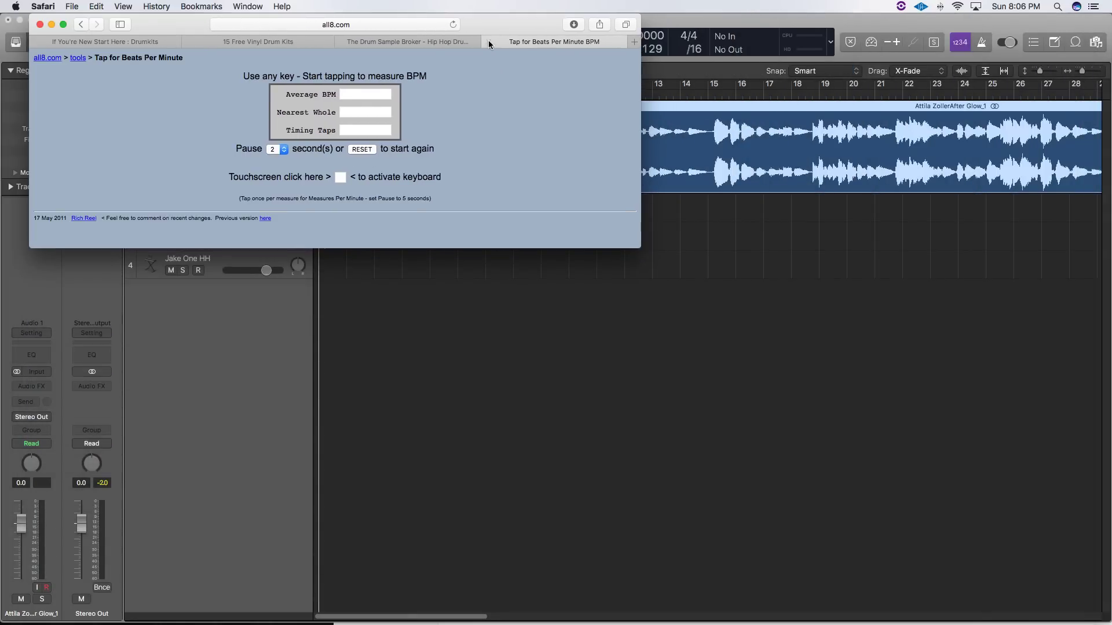
drag(488, 40, 906, 360)
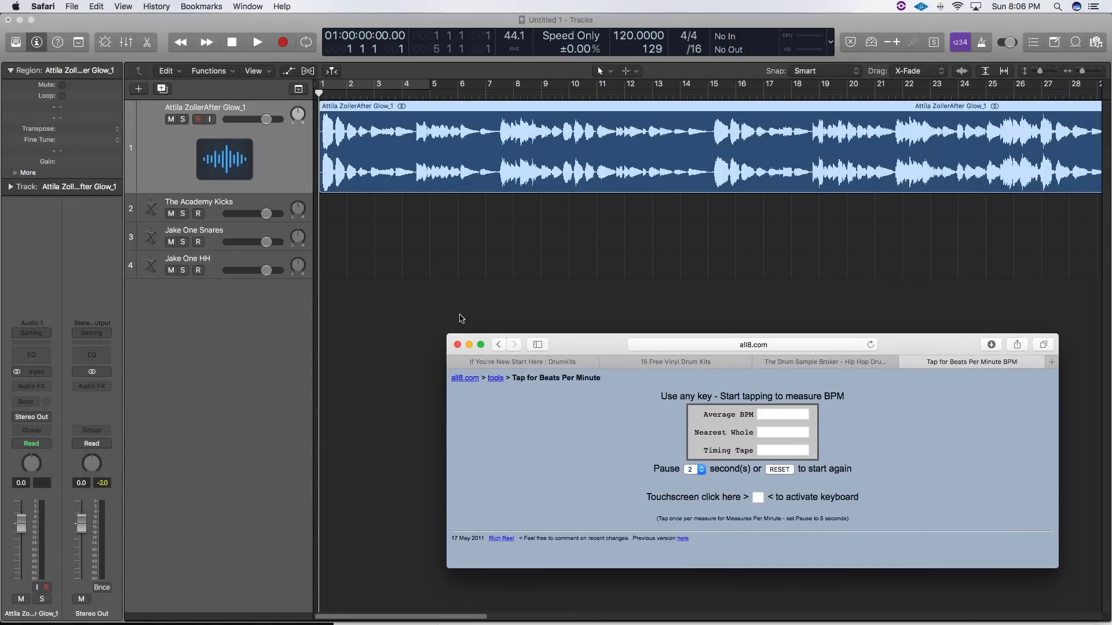
Play the imported sample while tapping its beat in the BPM counter to measure the tempo, and stop playback.
click(379, 260)
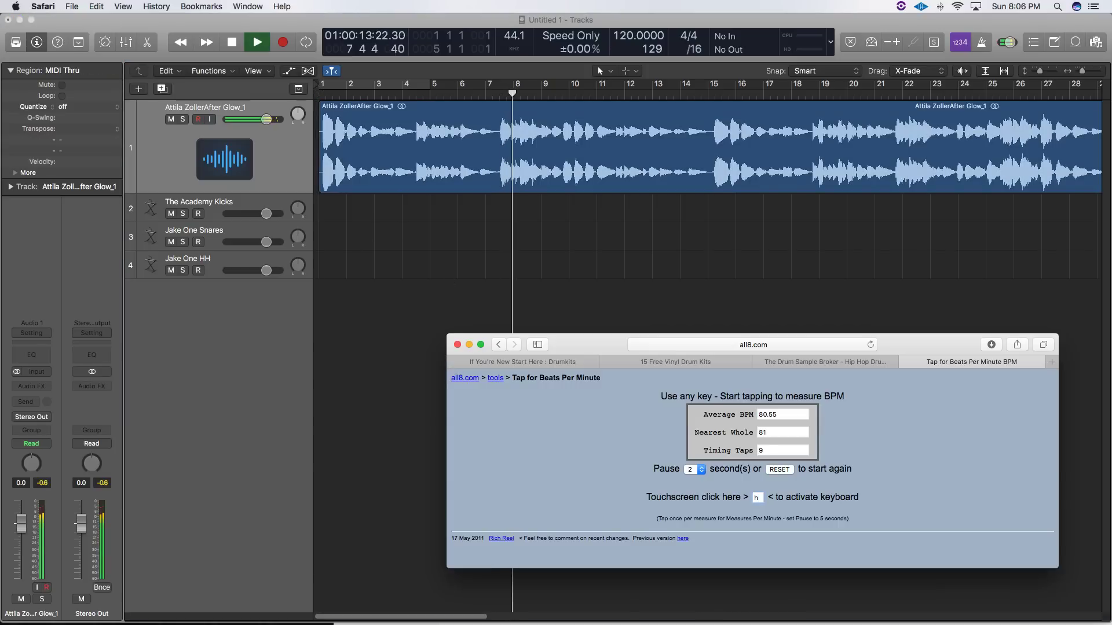
key(h)
key(h)
key(h)
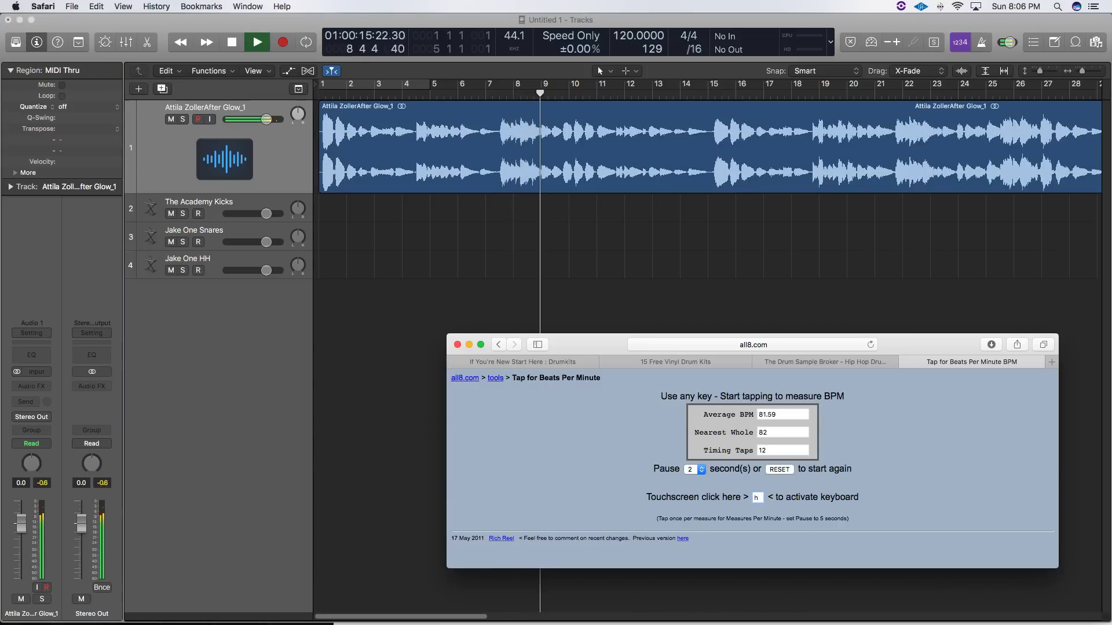
key(h)
key(h)
key(h)
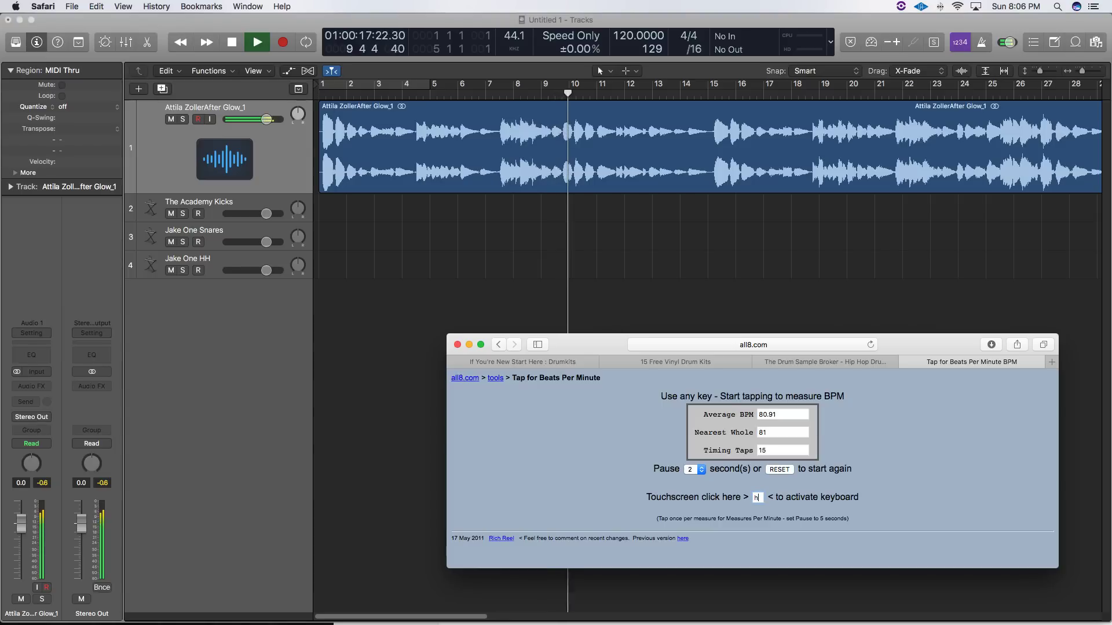
key(h)
click(734, 286)
key(space)
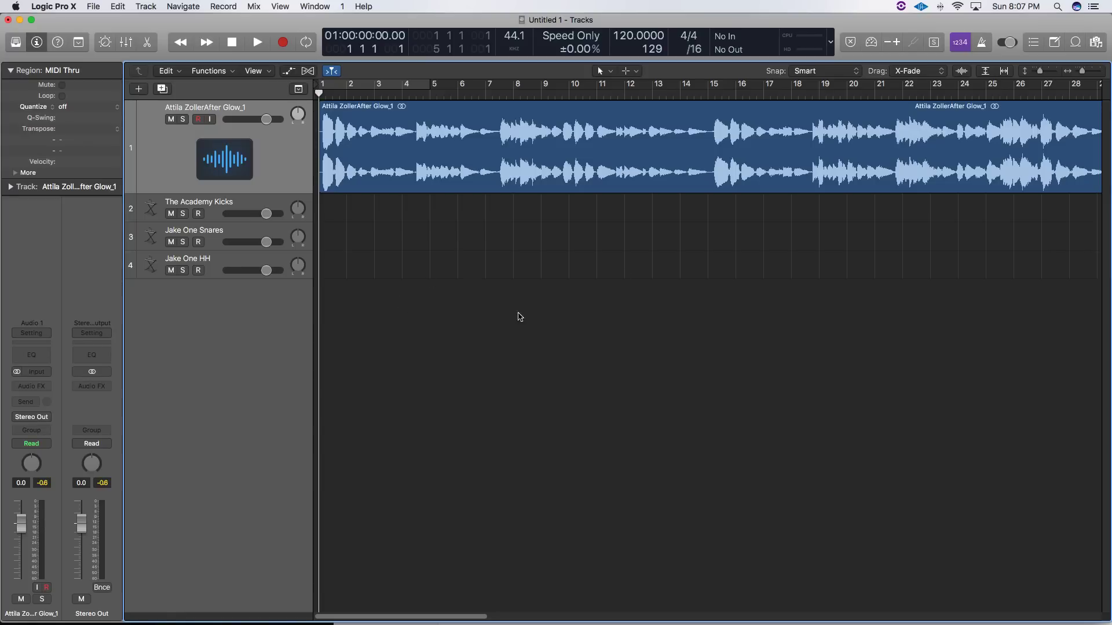
Open the imported Attila Zoller After Glow region in the audio editor's File view.
drag(1082, 71, 1080, 73)
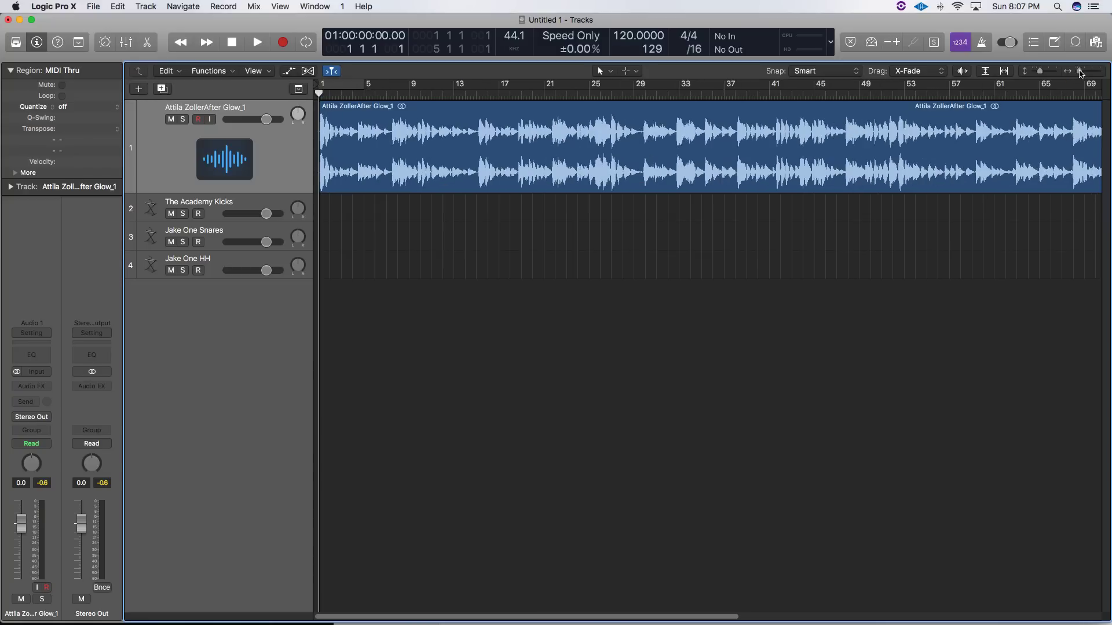
click(372, 177)
double_click(398, 172)
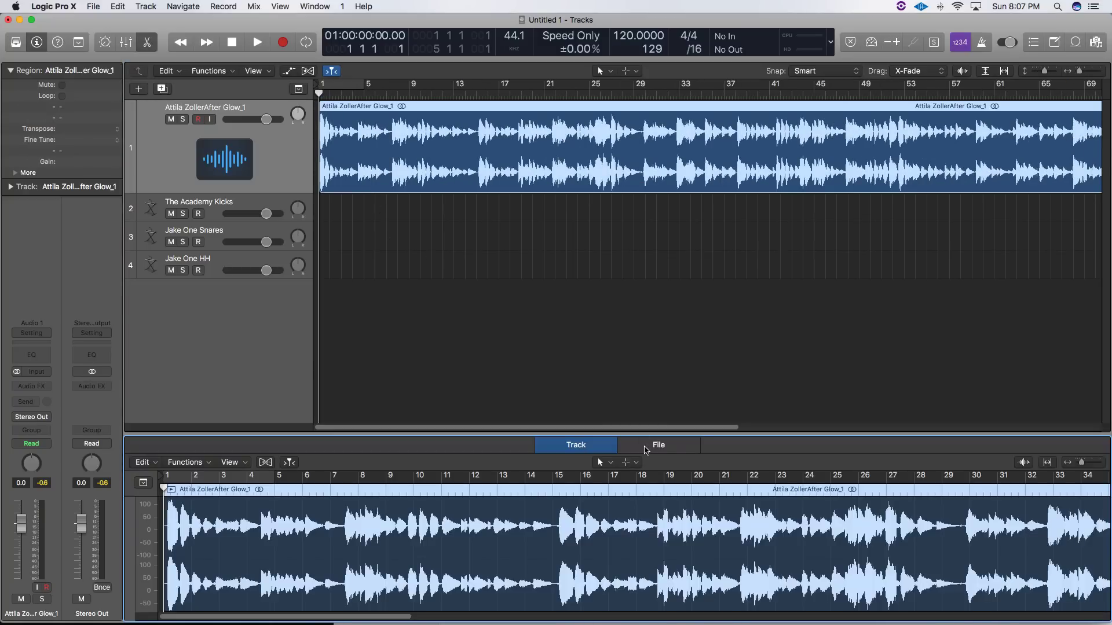
click(553, 257)
click(429, 184)
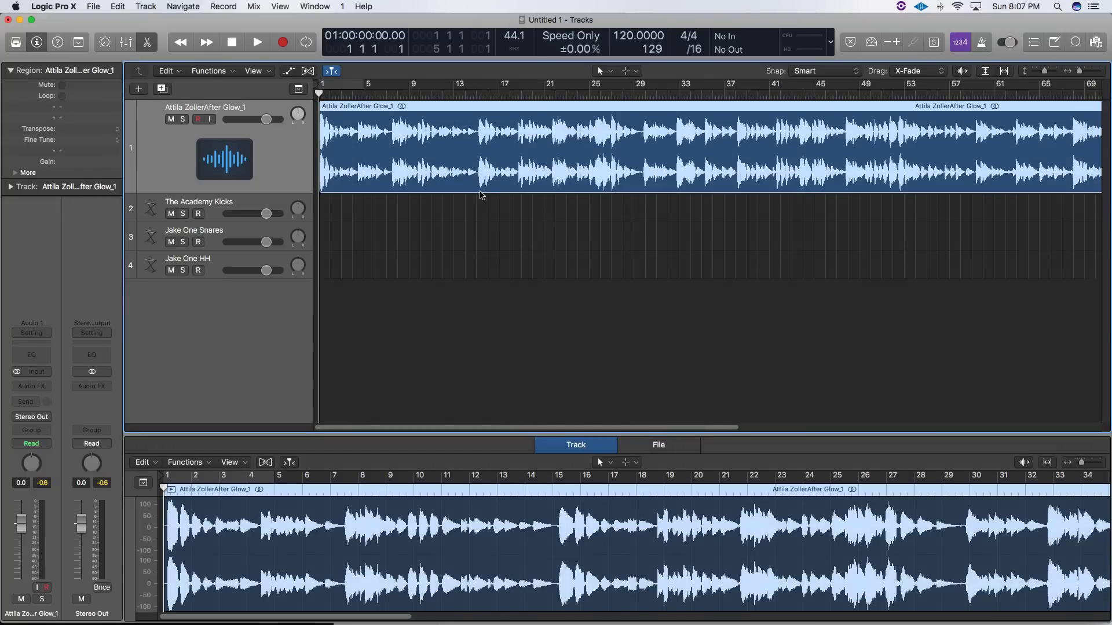
click(669, 447)
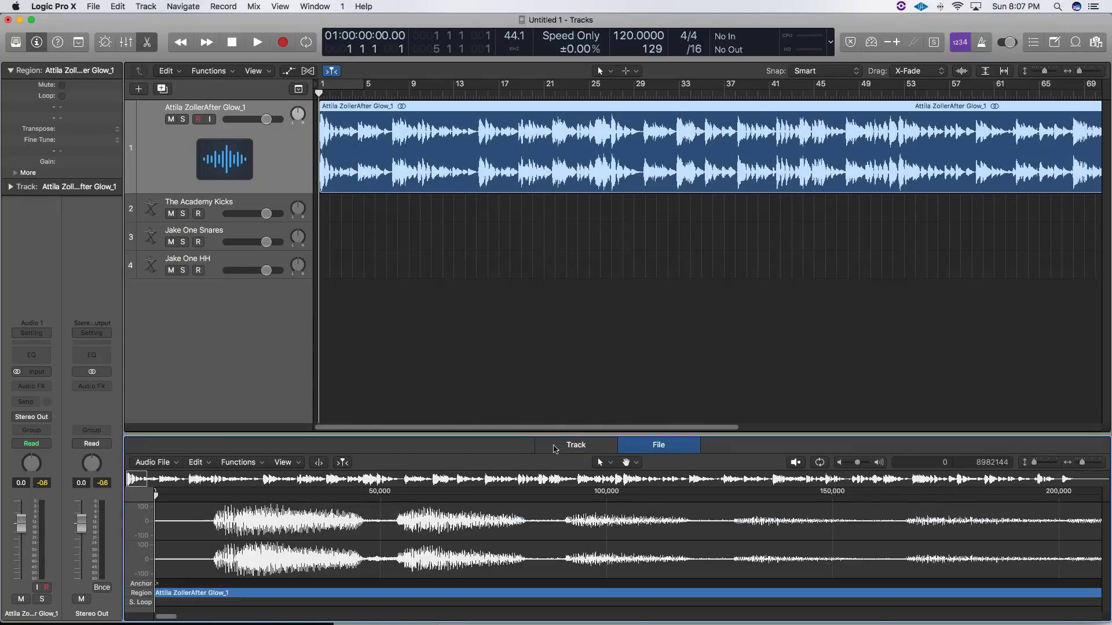
View the Time and Pitch Machine settings with the Complex algorithm and close the window without processing.
click(239, 462)
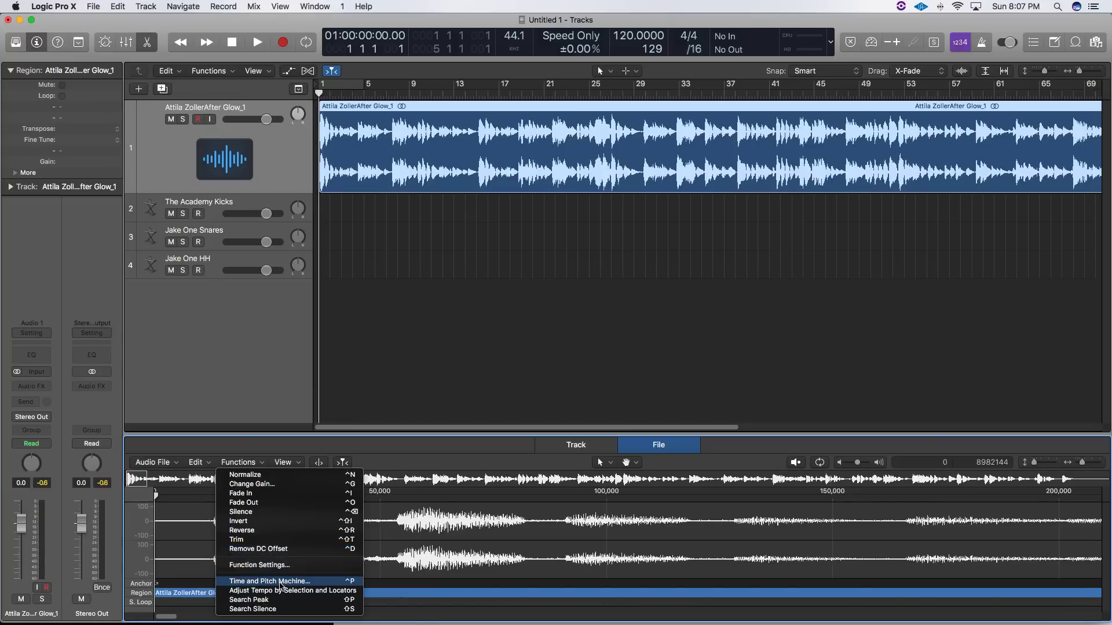
click(280, 582)
click(482, 307)
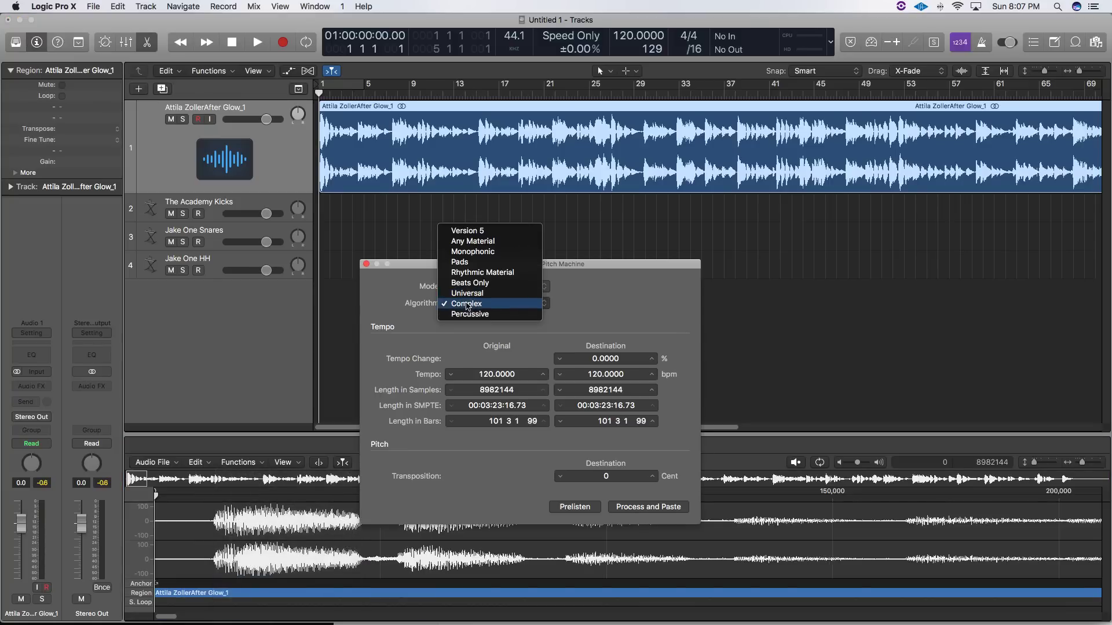
click(468, 305)
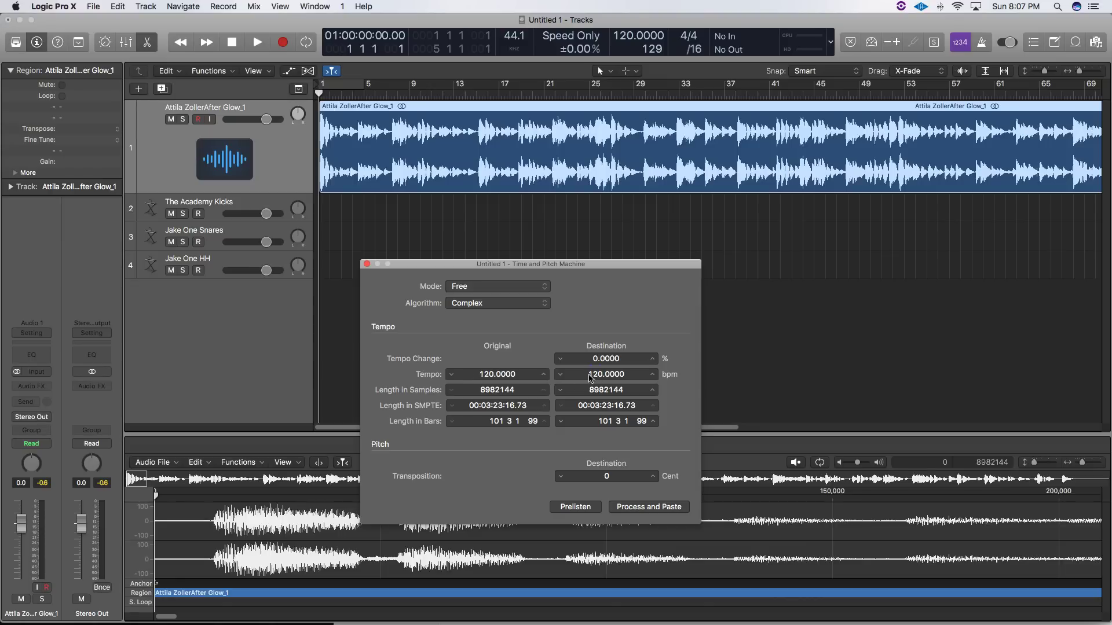
click(366, 265)
Set the project tempo to 76 bpm.
double_click(630, 35)
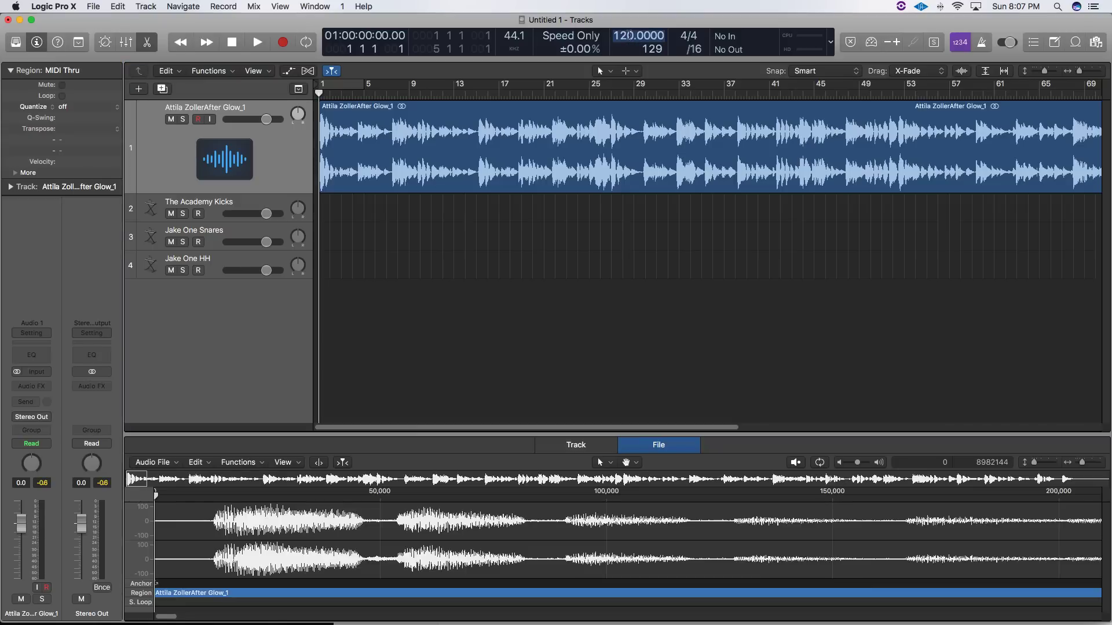
text(76)
key(Return)
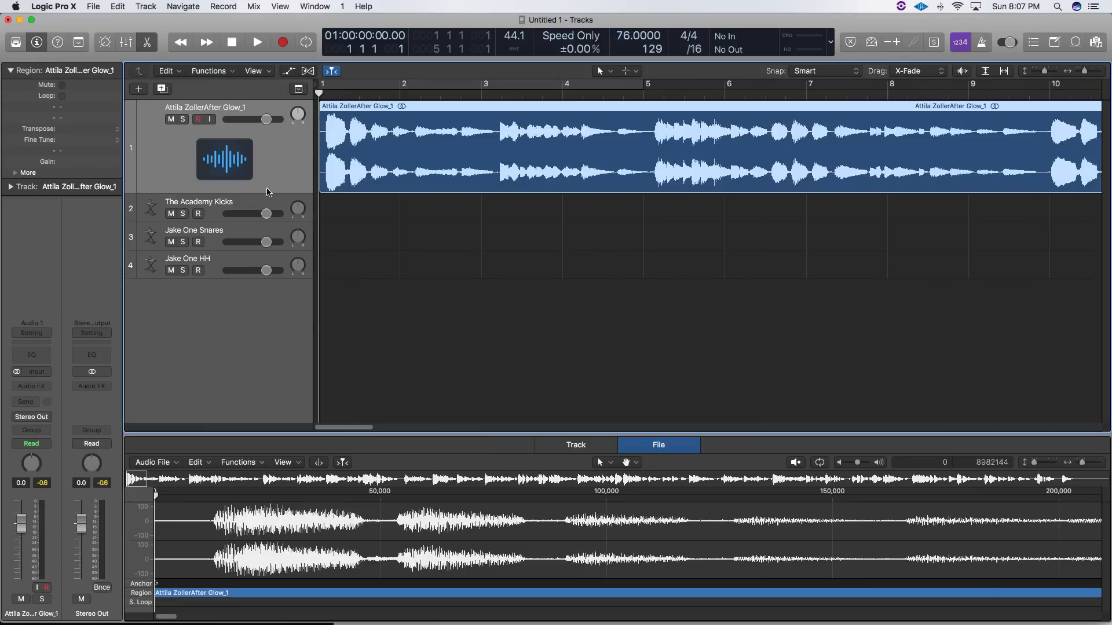
Enlarge track 1 and enable Flex on it in Flex Time - Rhythmic mode.
drag(268, 193, 268, 239)
click(442, 315)
click(404, 210)
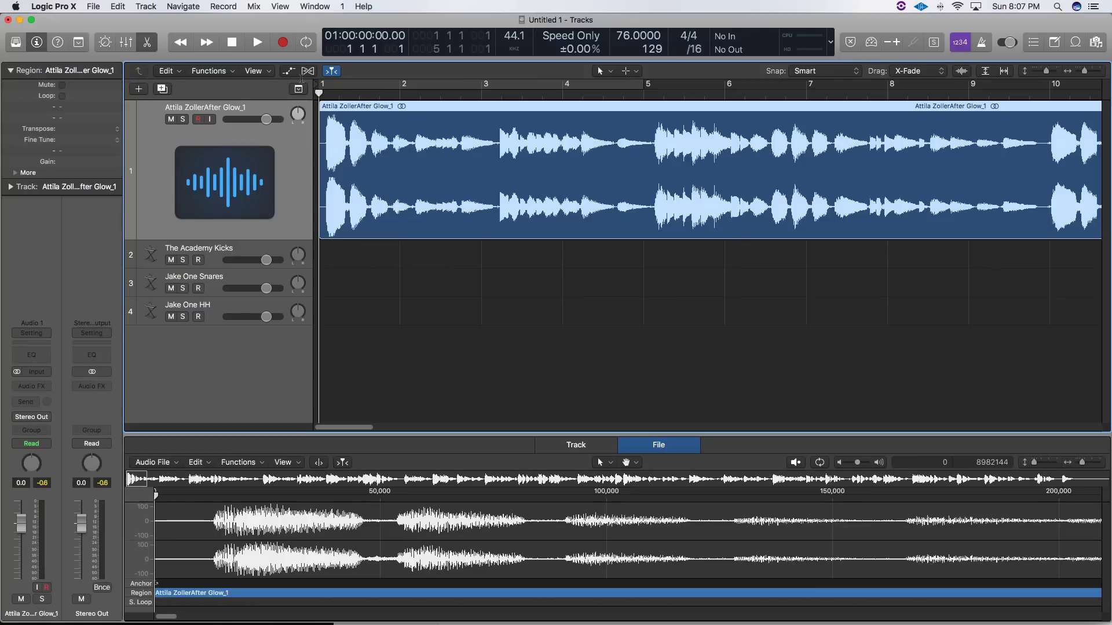
click(308, 71)
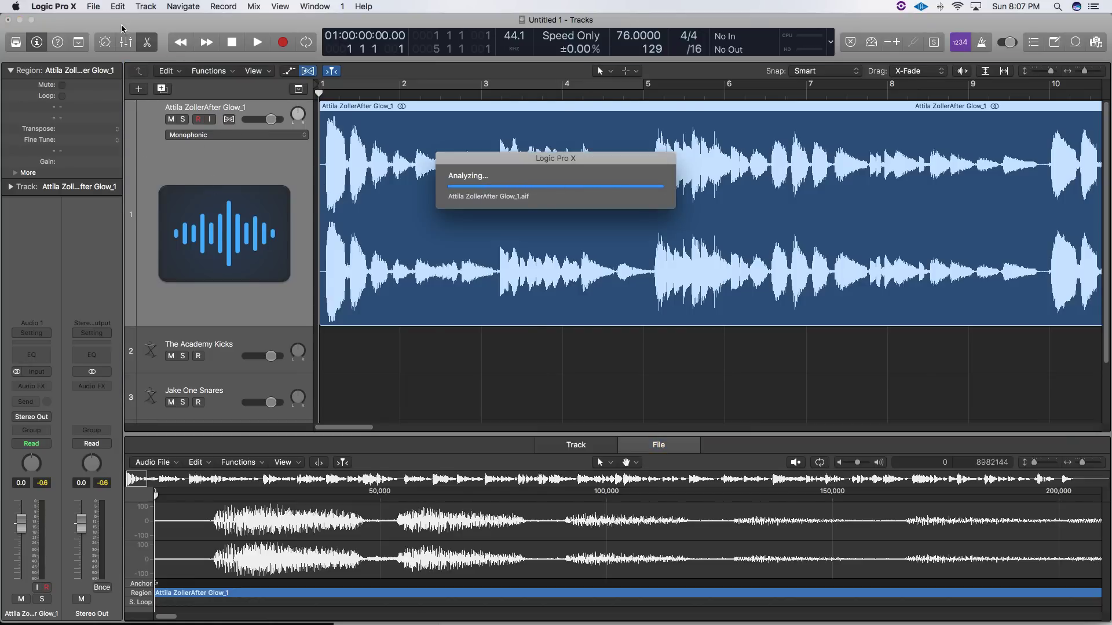
click(213, 135)
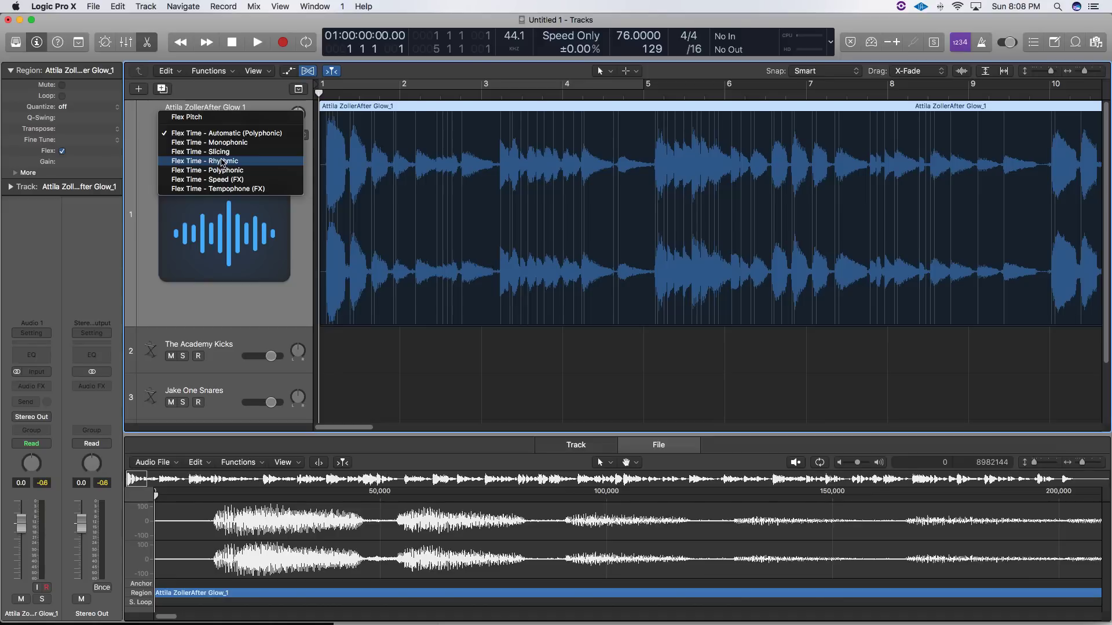
click(223, 163)
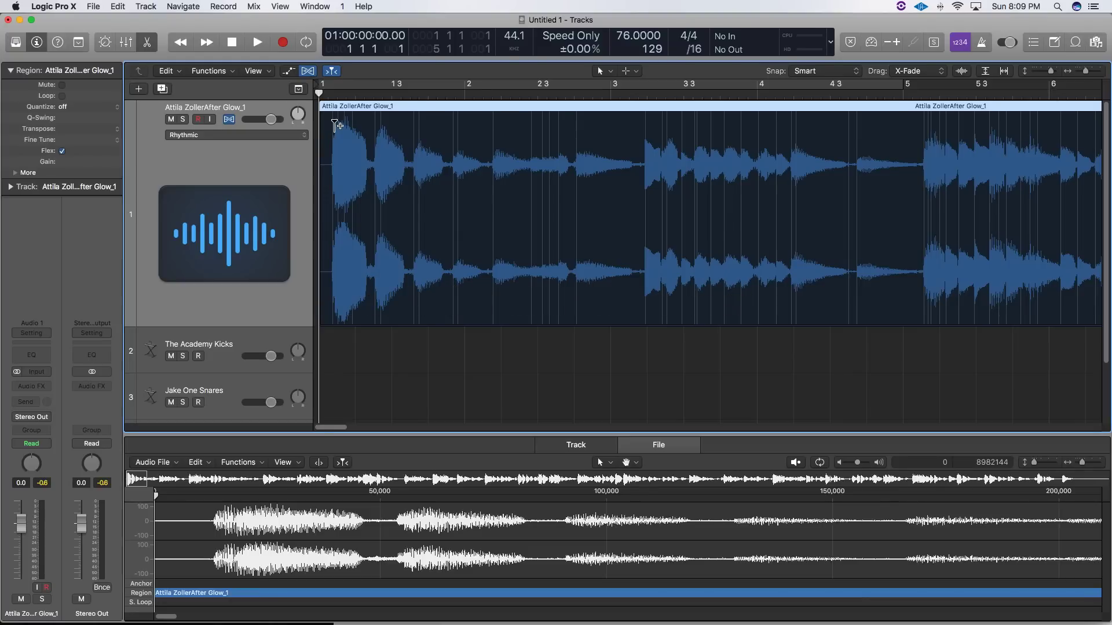
Play the sample from bar 1 and add flex markers at the main note onsets through bar 4.
key(space)
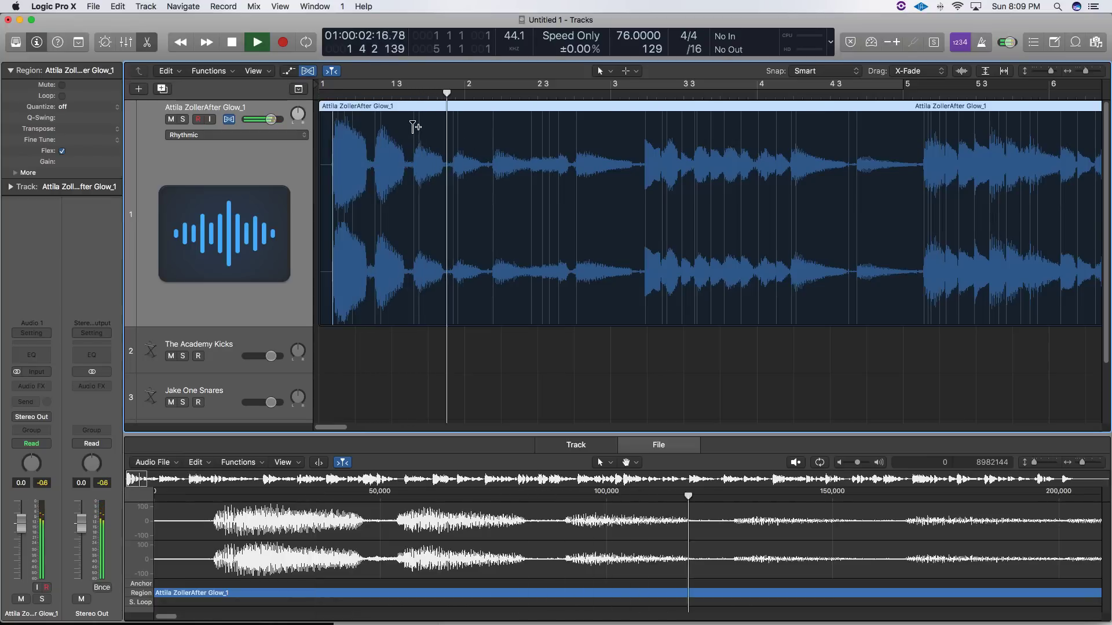
click(493, 141)
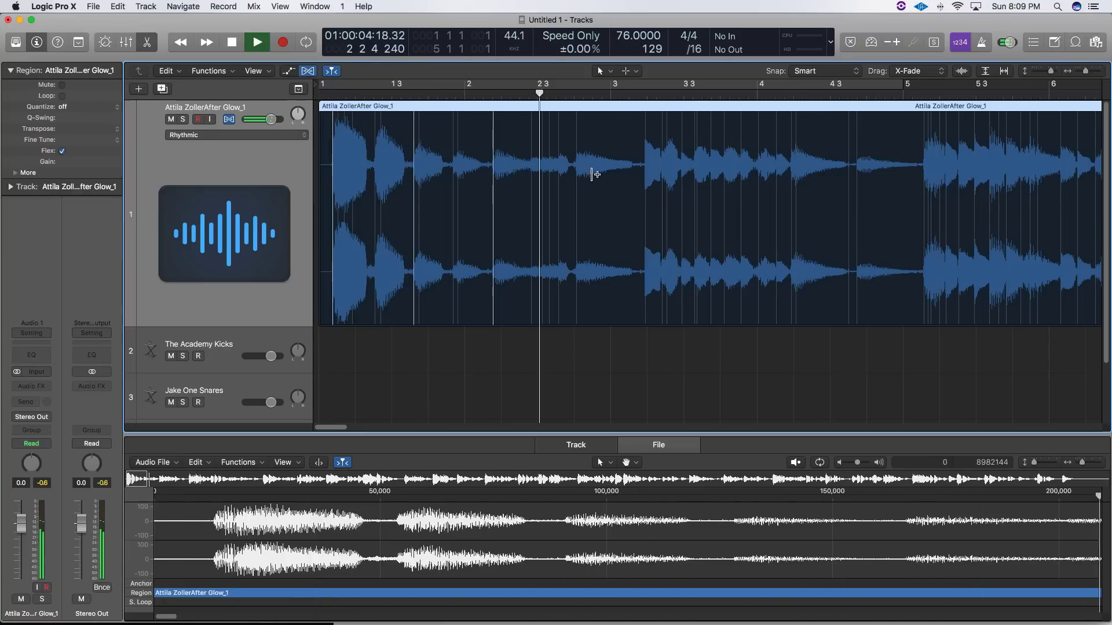
click(577, 142)
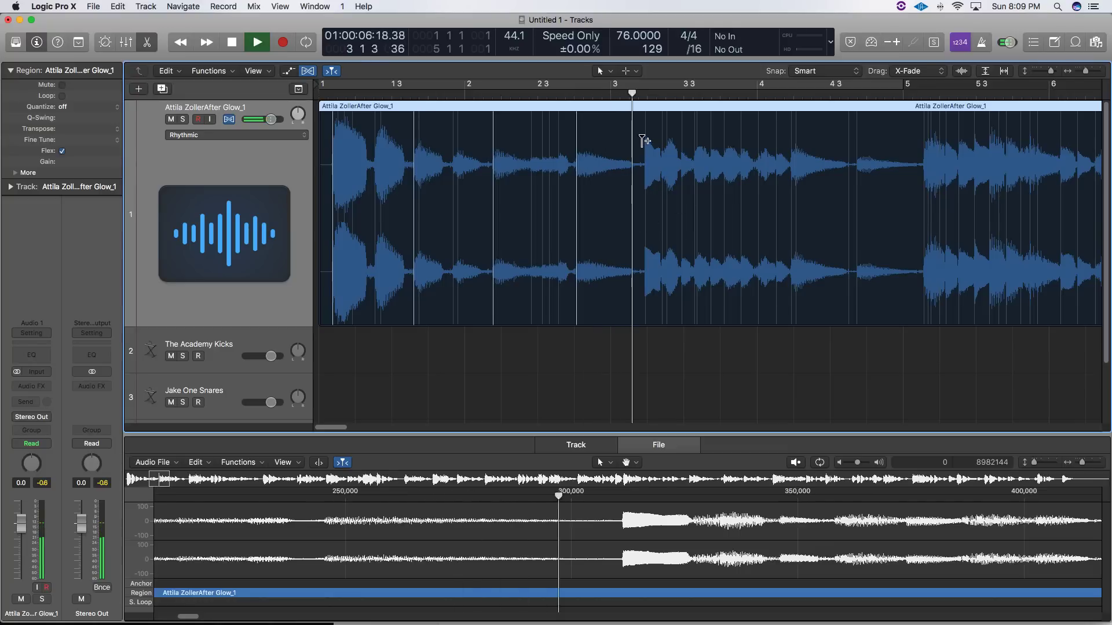
click(662, 131)
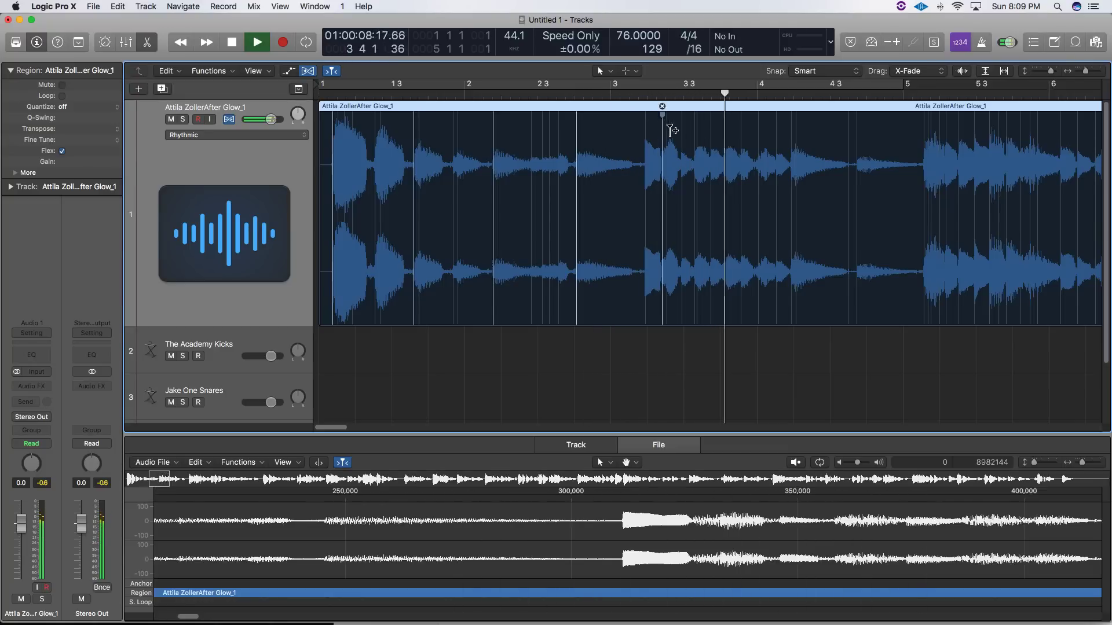
click(791, 130)
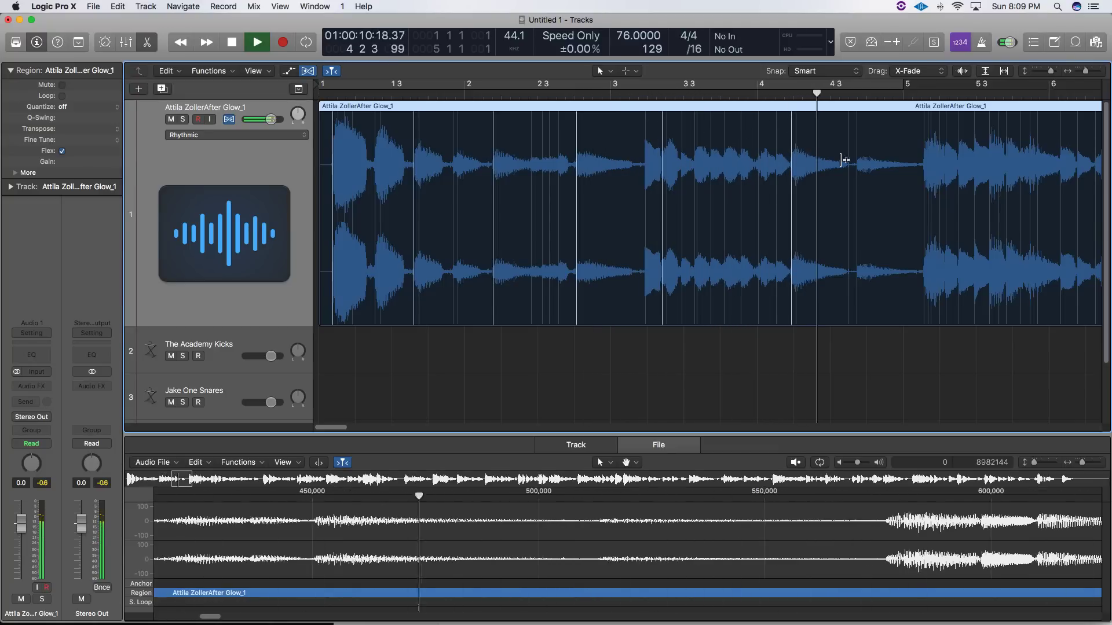
click(856, 140)
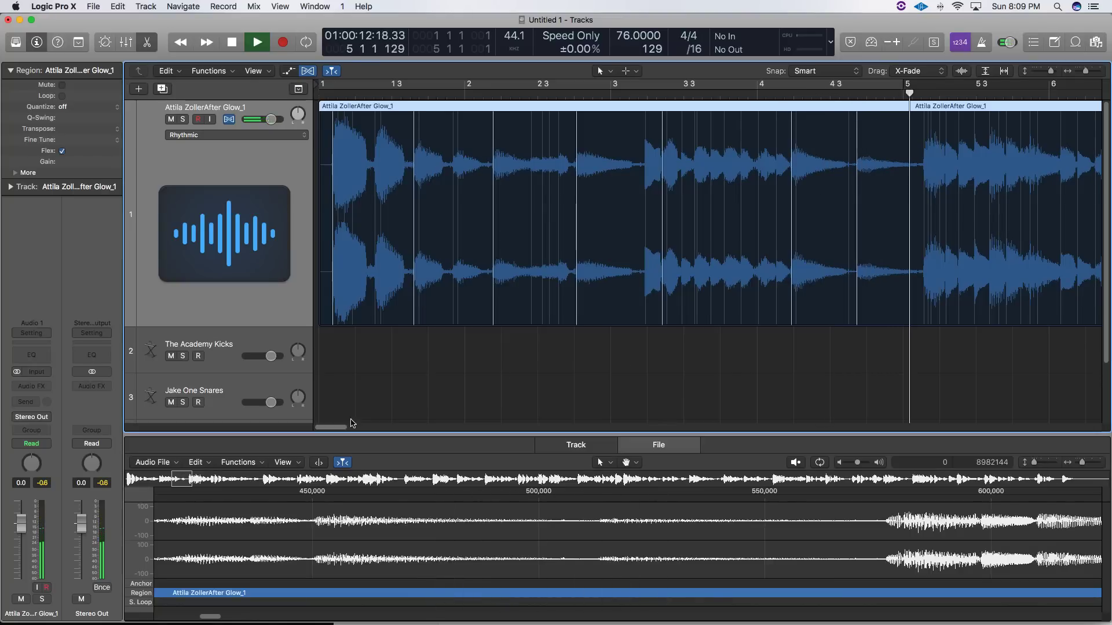
Continue adding flex markers at the note onsets from bar 5 to bar 9 during playback.
drag(327, 427, 348, 427)
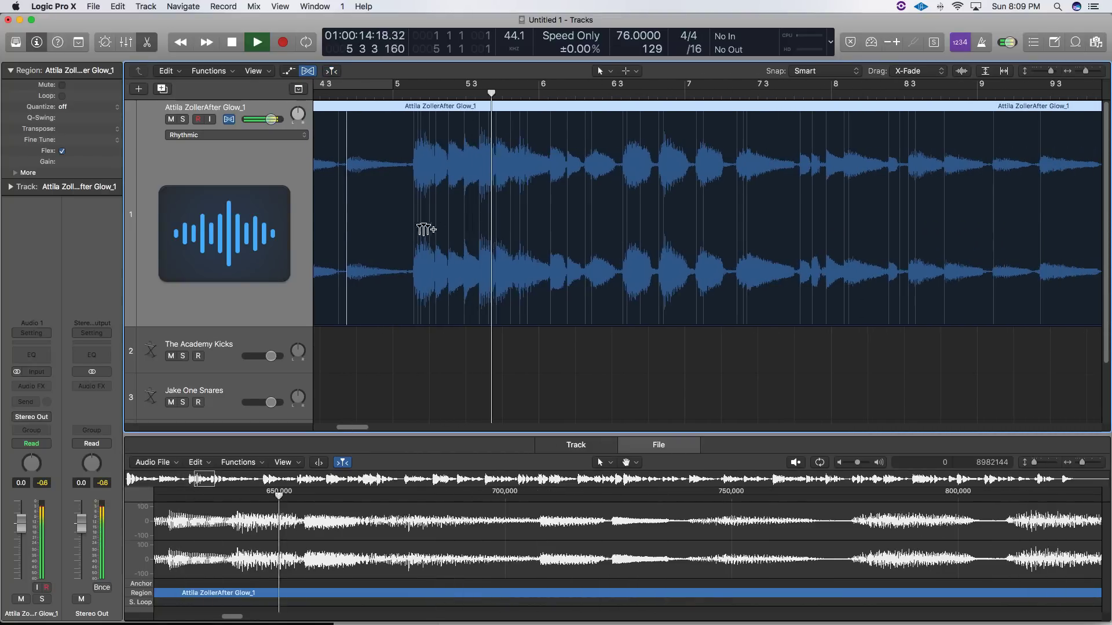
click(479, 129)
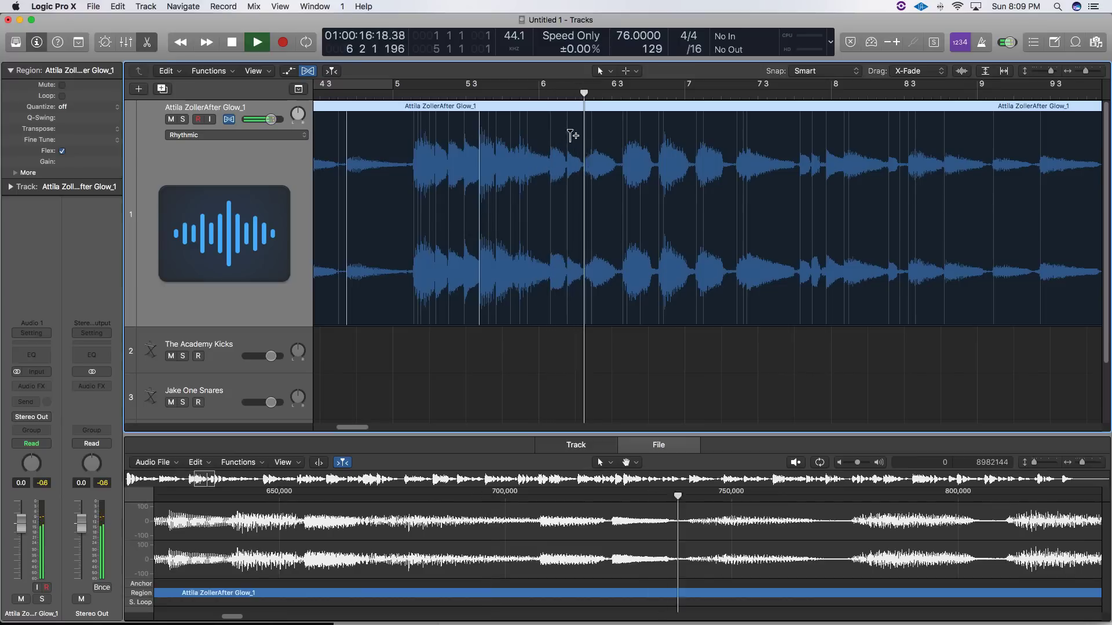
click(591, 137)
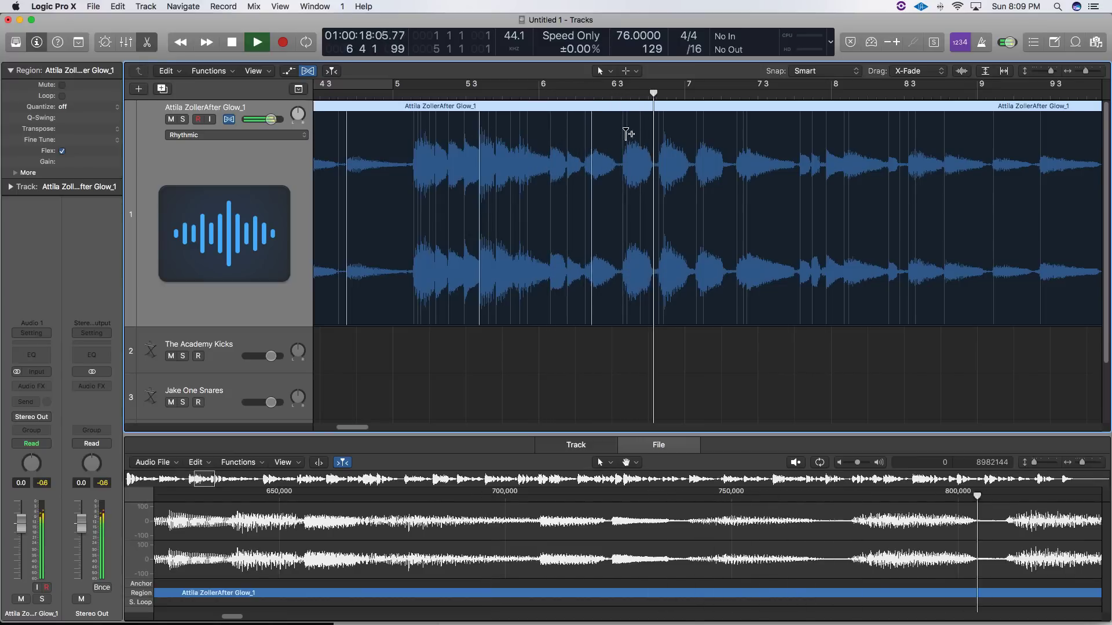
click(659, 133)
click(696, 137)
click(736, 140)
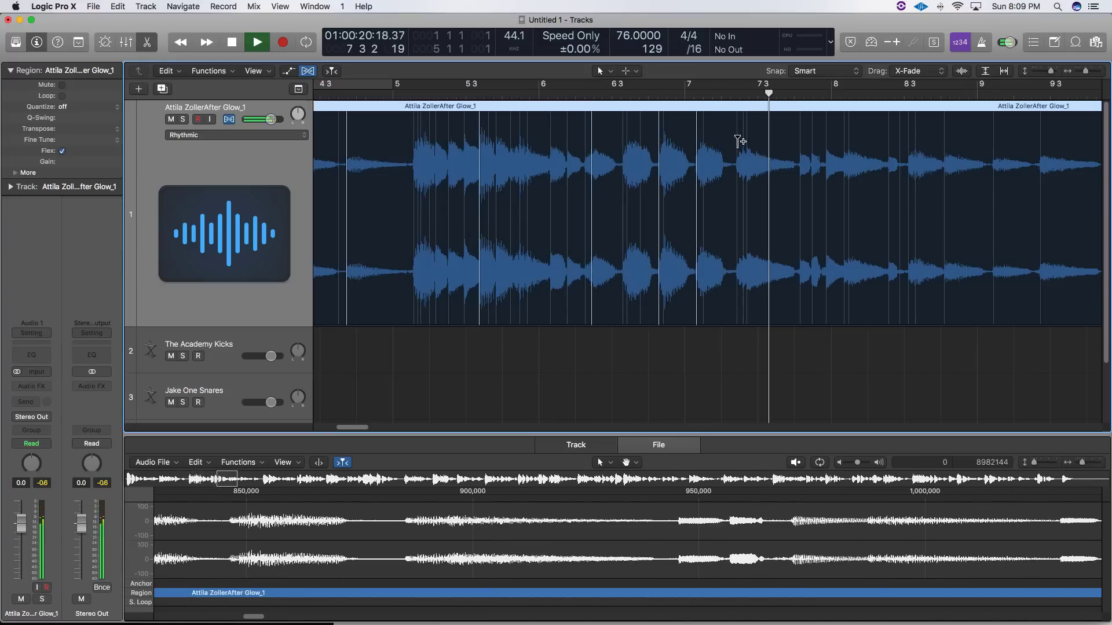
click(844, 137)
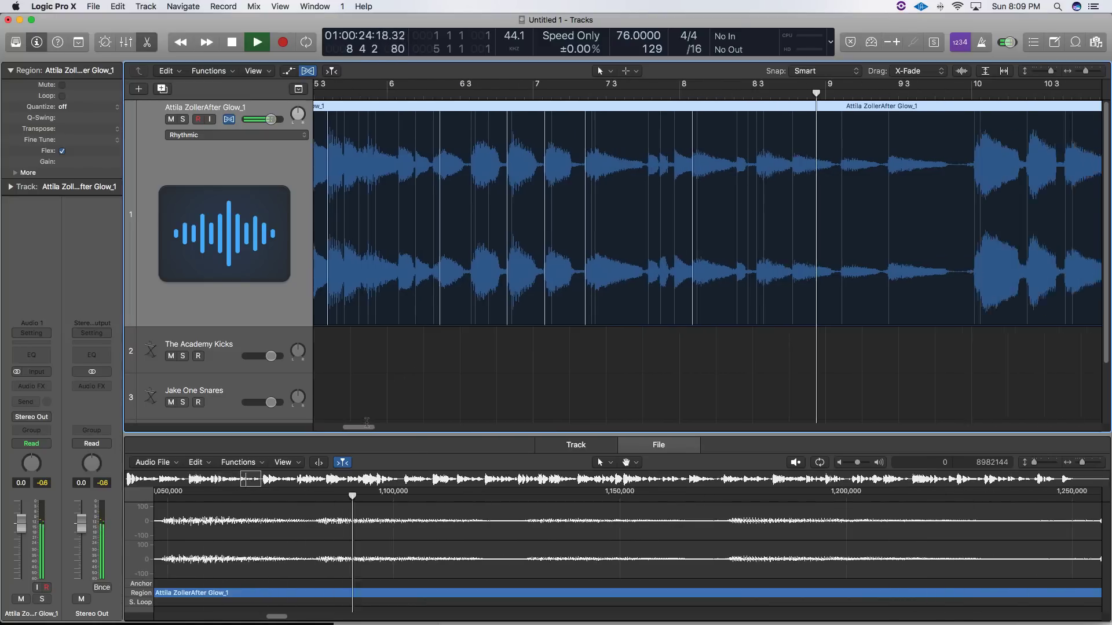
click(453, 138)
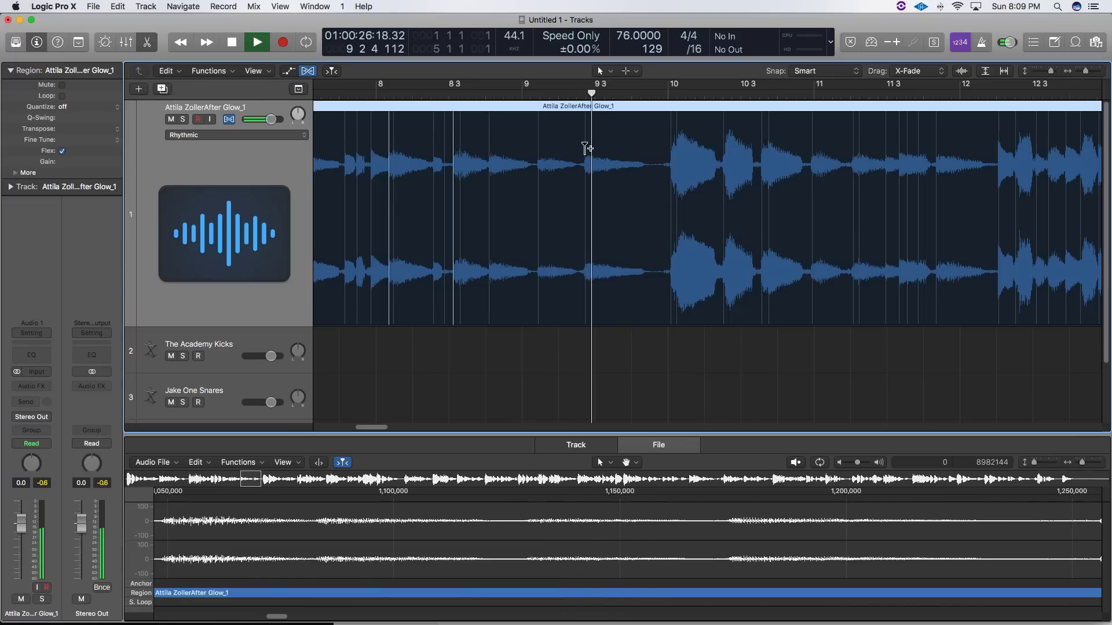
click(584, 148)
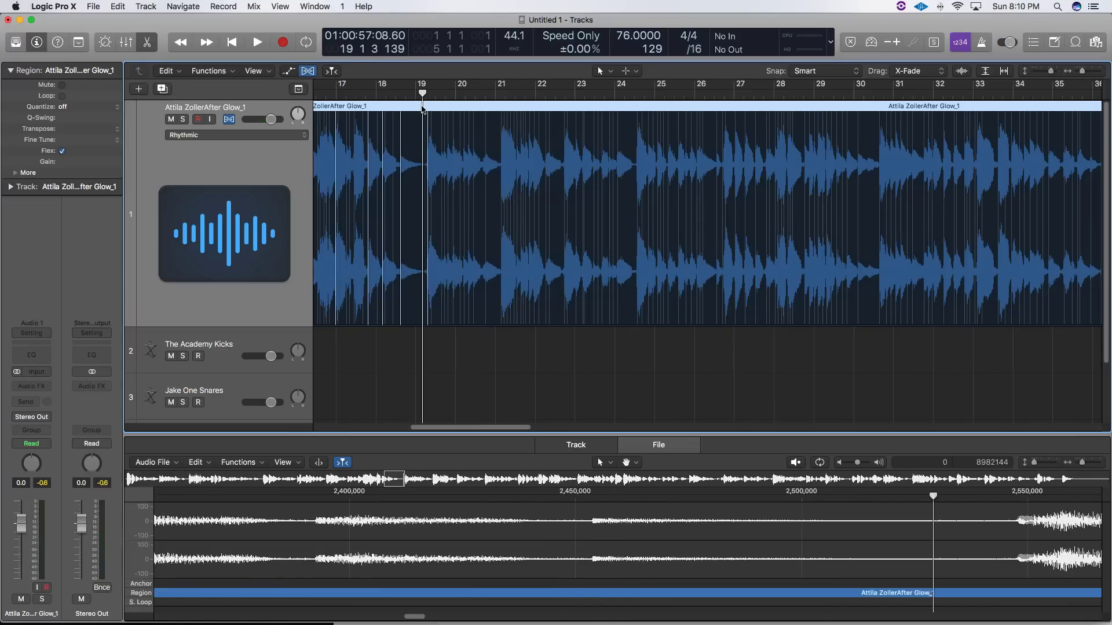
Slice the sample region at its flex markers and delete the long remainder after bar 19.
right_click(422, 108)
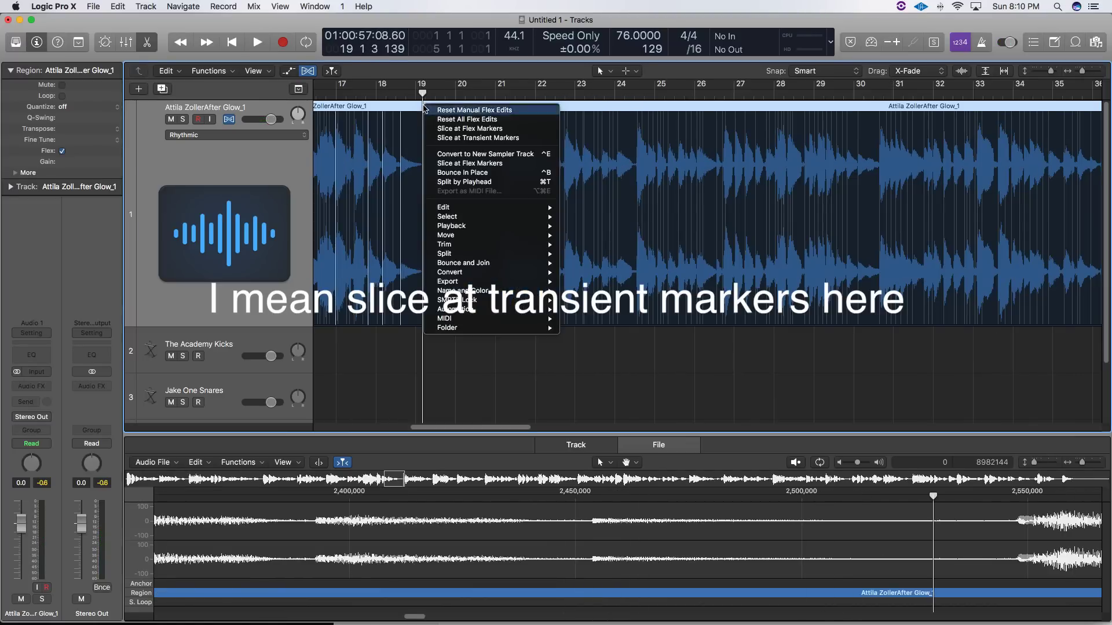
click(457, 131)
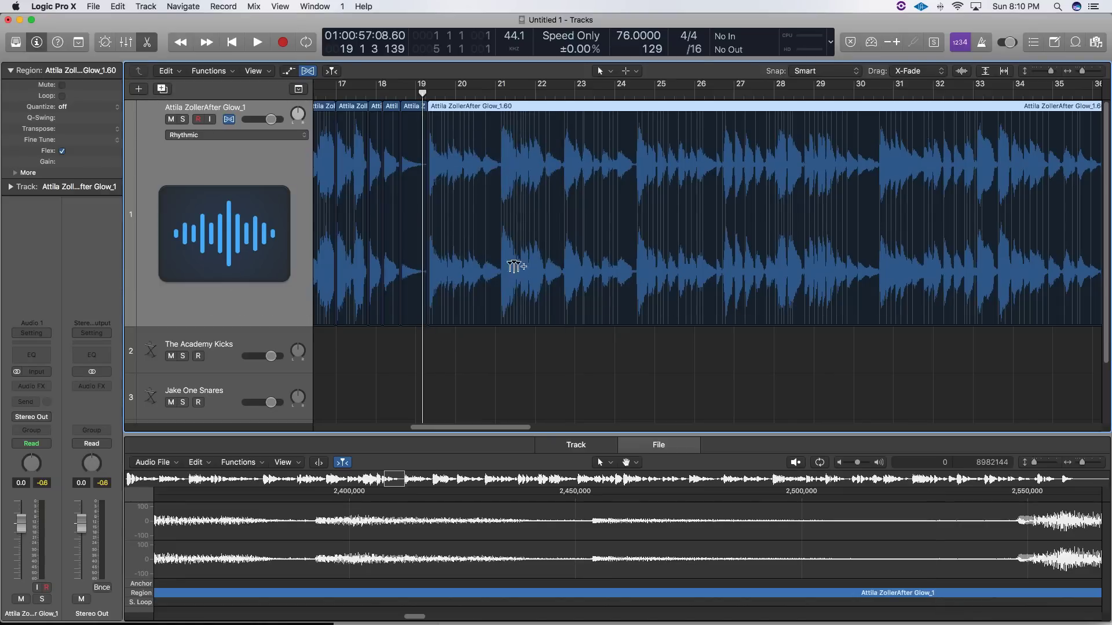
click(498, 194)
key(Delete)
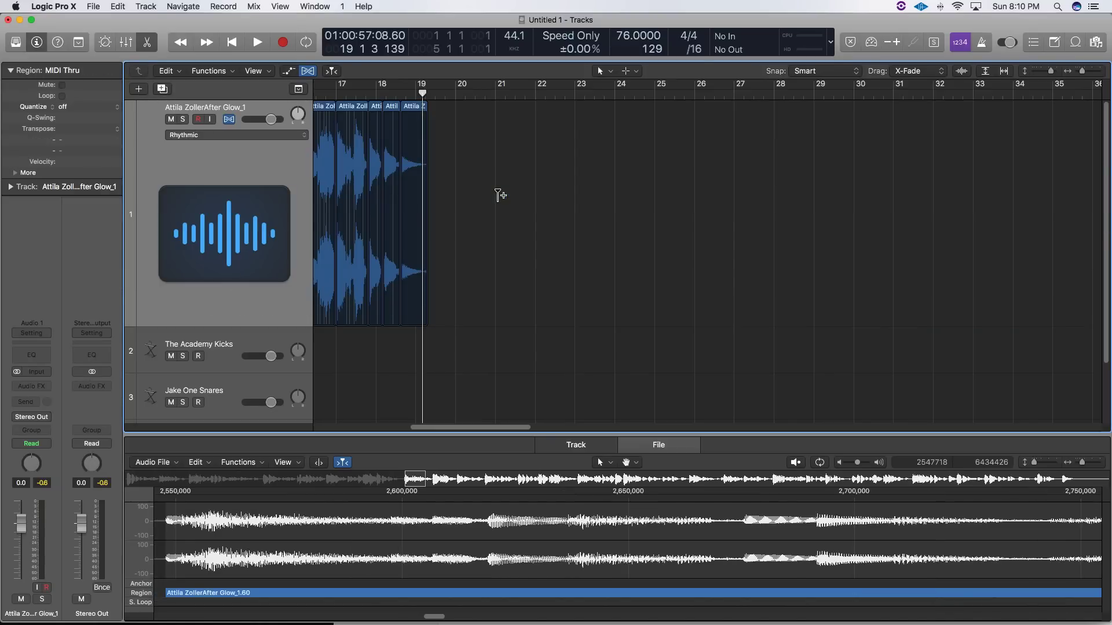
Delete the short silent slice at the very start of bar 1.
key(Return)
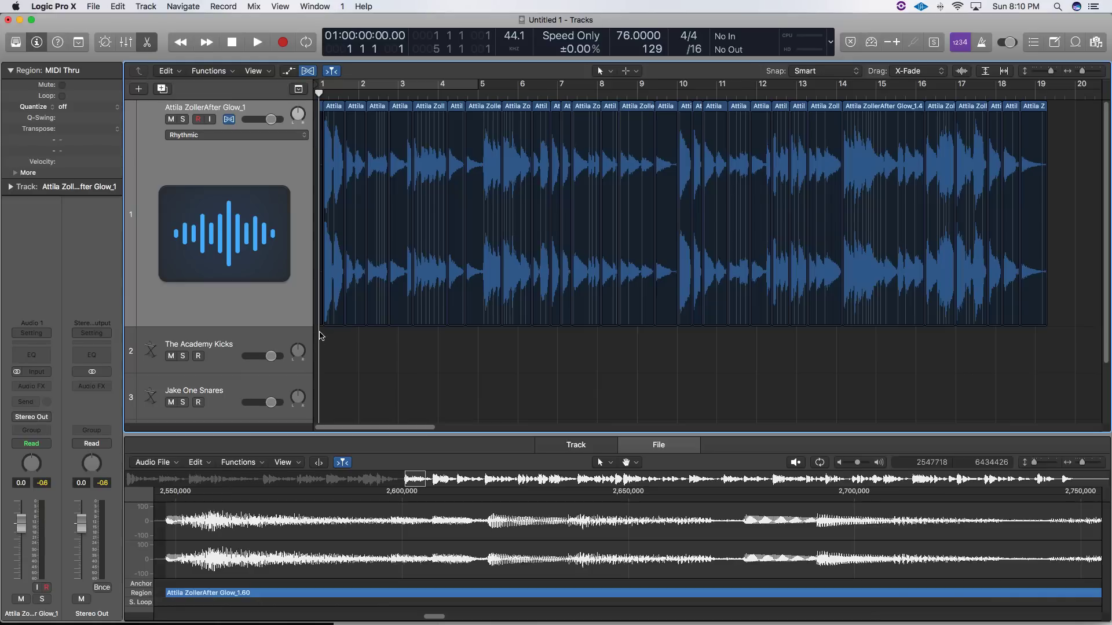
drag(1081, 70, 1087, 71)
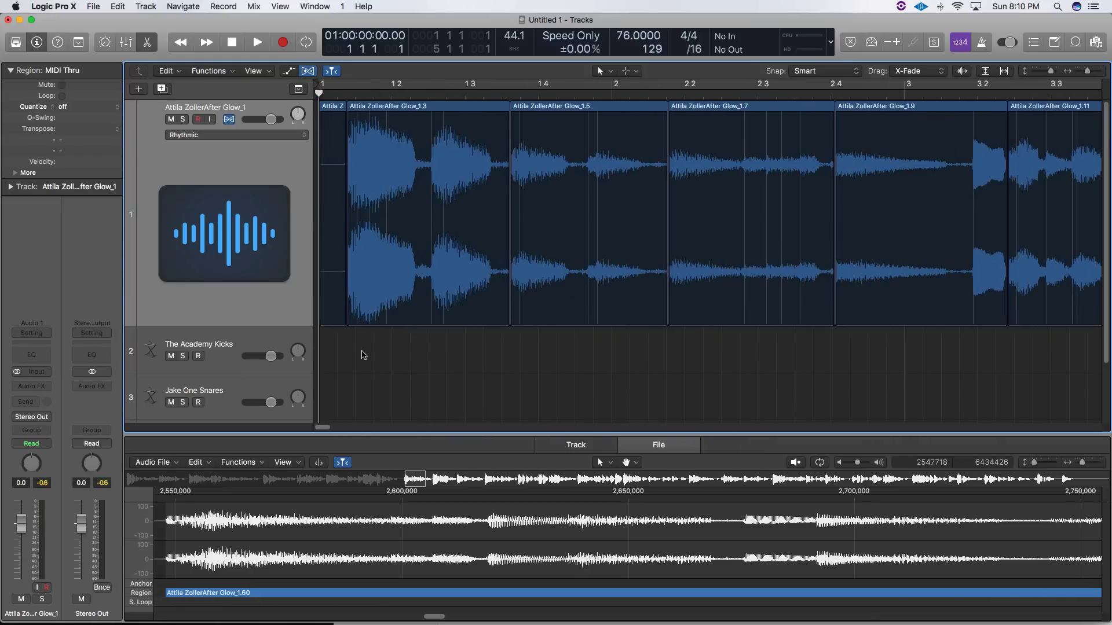
click(339, 255)
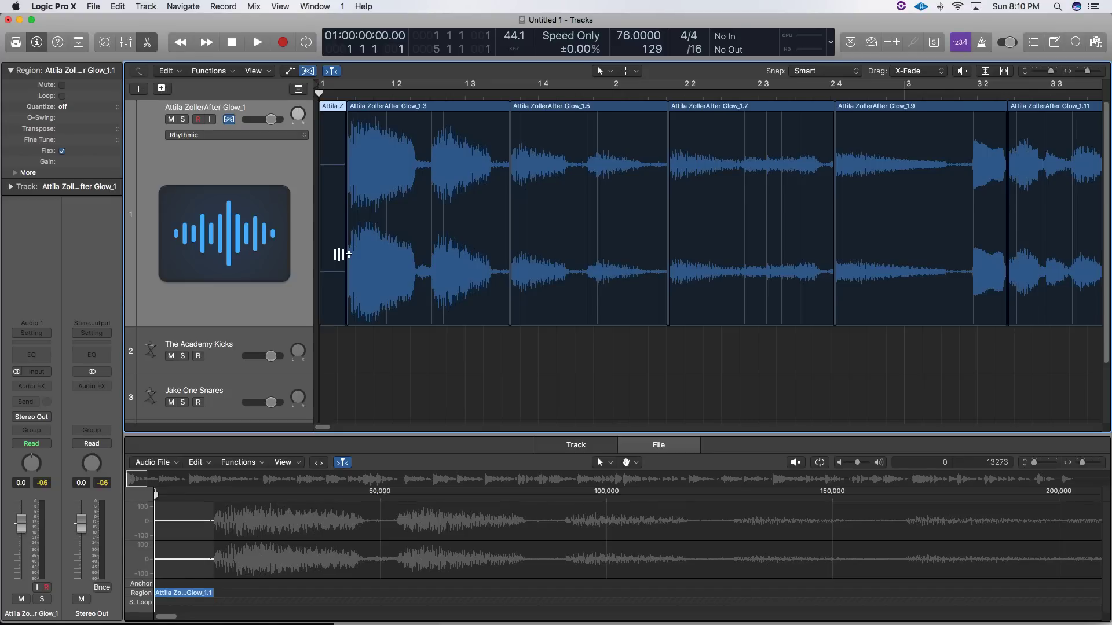
Turn off Flex for the sample track, hide the Flex view and select all the remaining slices.
key(super+a)
key(z)
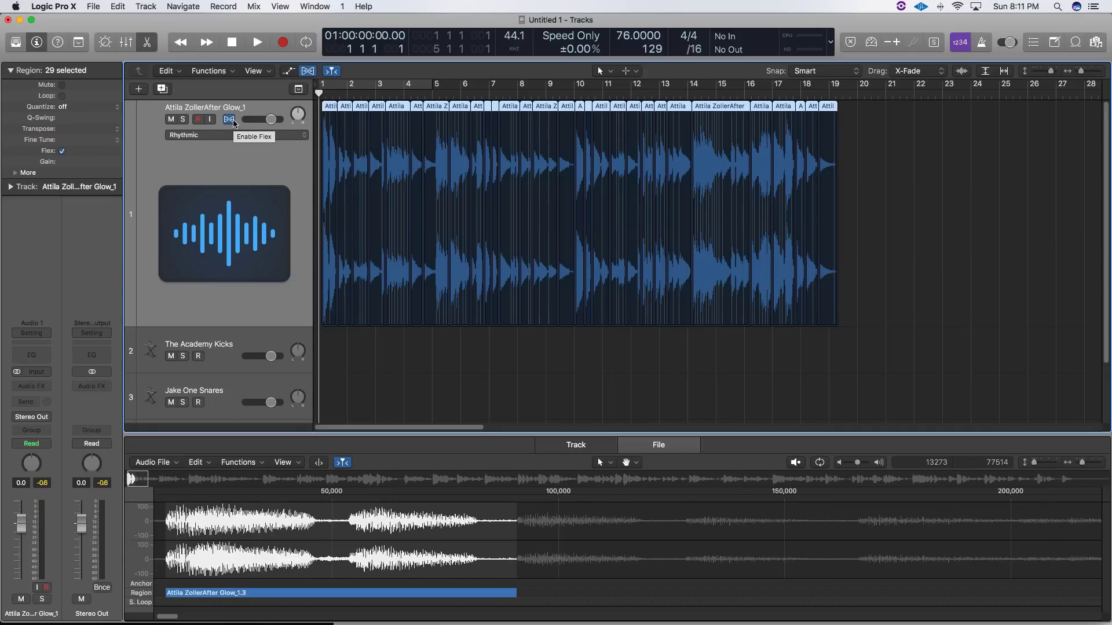
click(229, 120)
key(super+f)
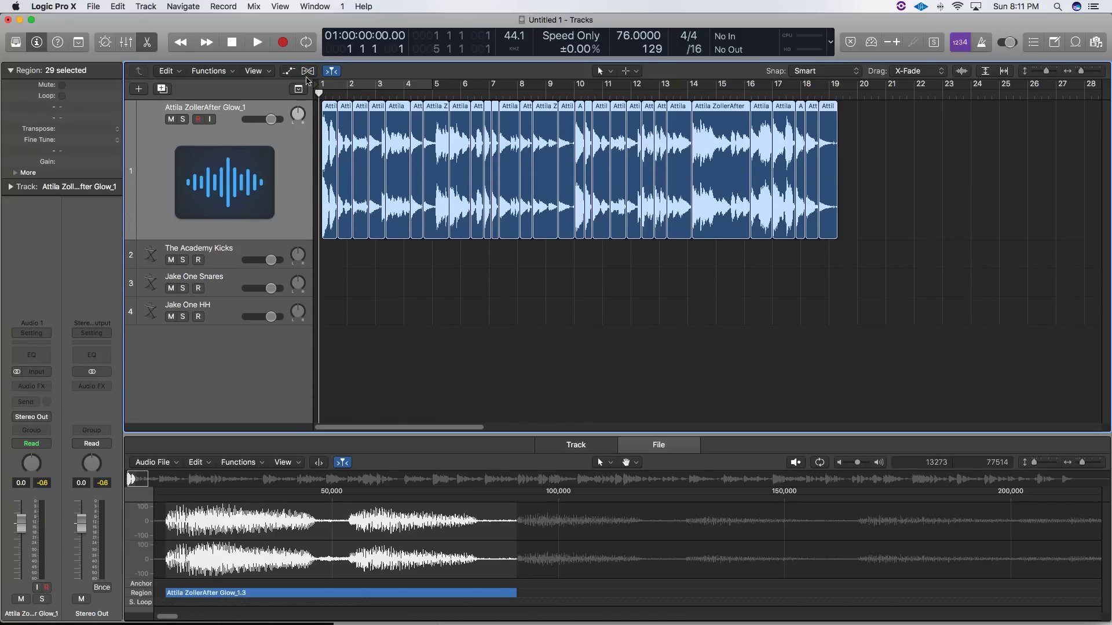
click(853, 166)
key(super+a)
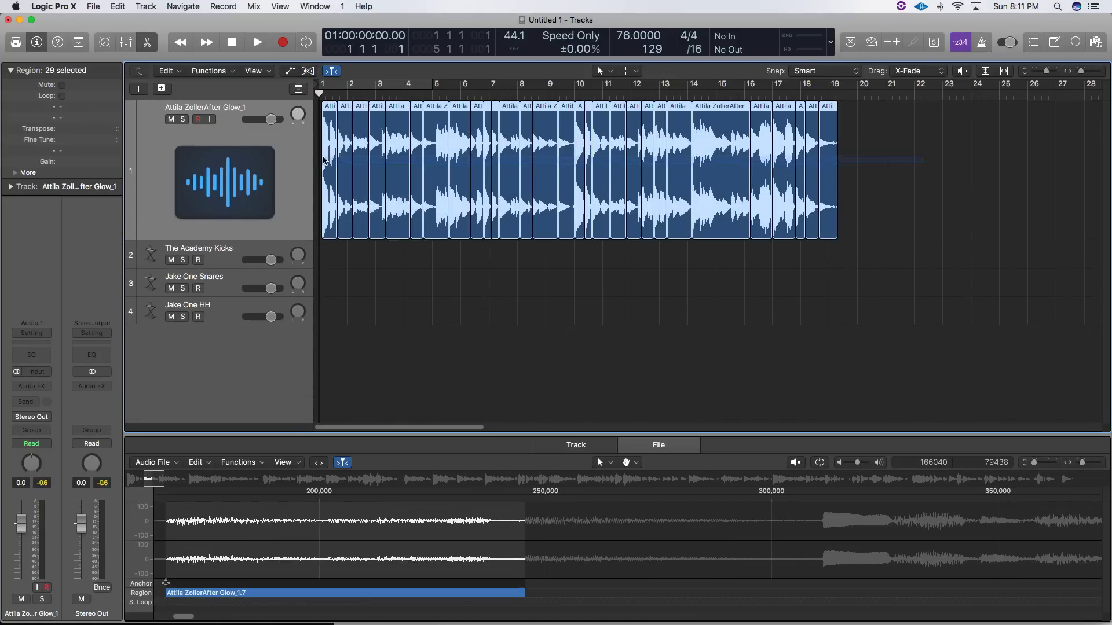
Convert the selected slices to a new sampler track with zones created from regions, naming the instrument afterglow.
right_click(332, 103)
mouse_move(375, 229)
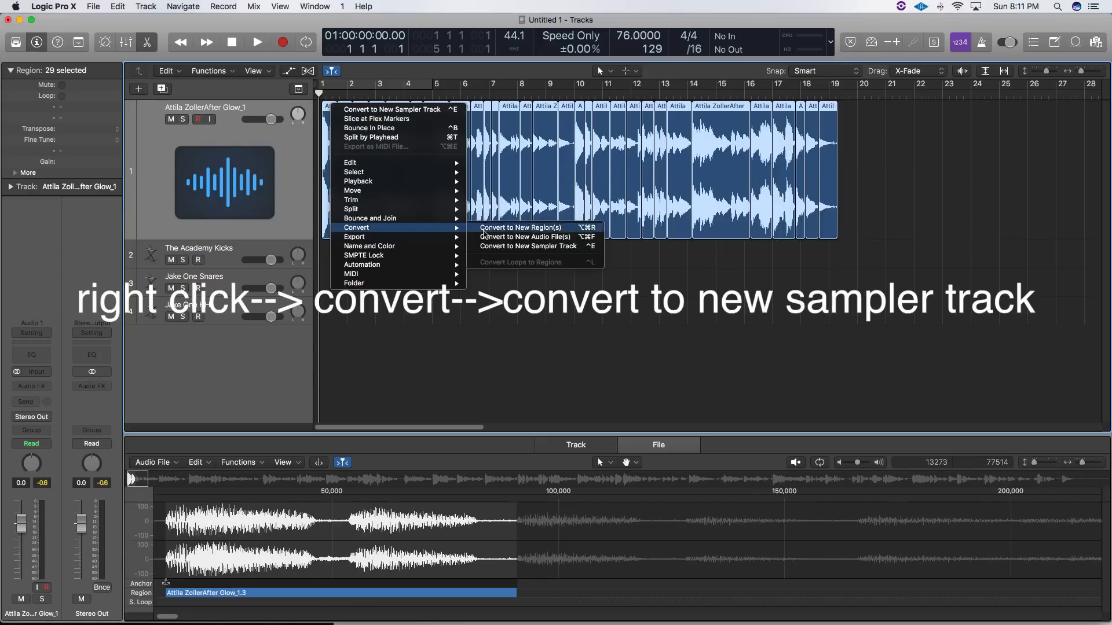
click(527, 246)
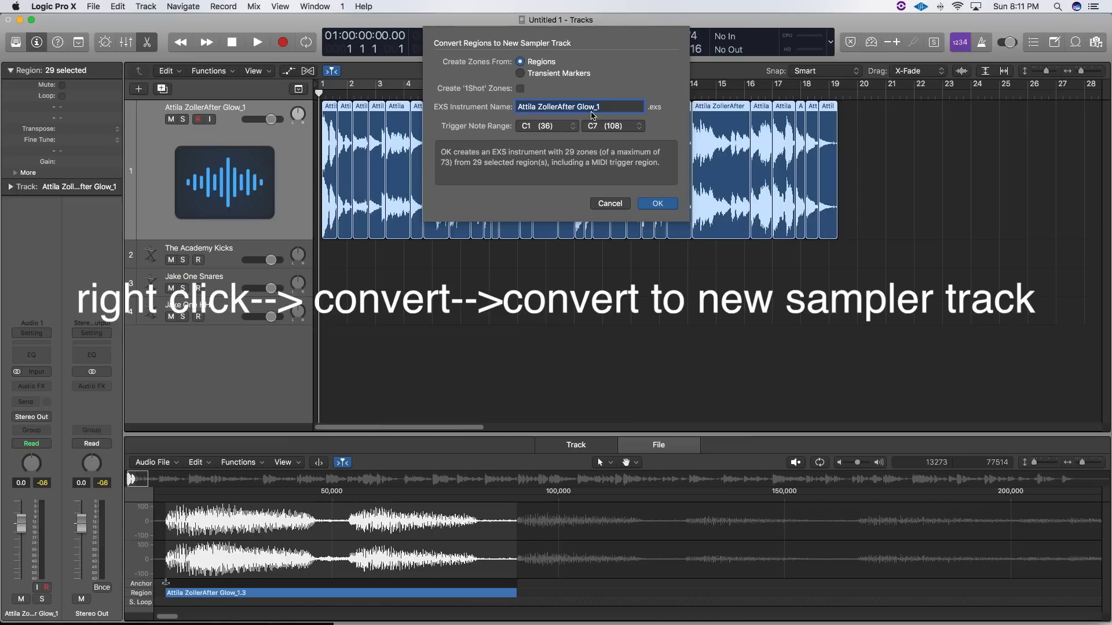
text(afterglow)
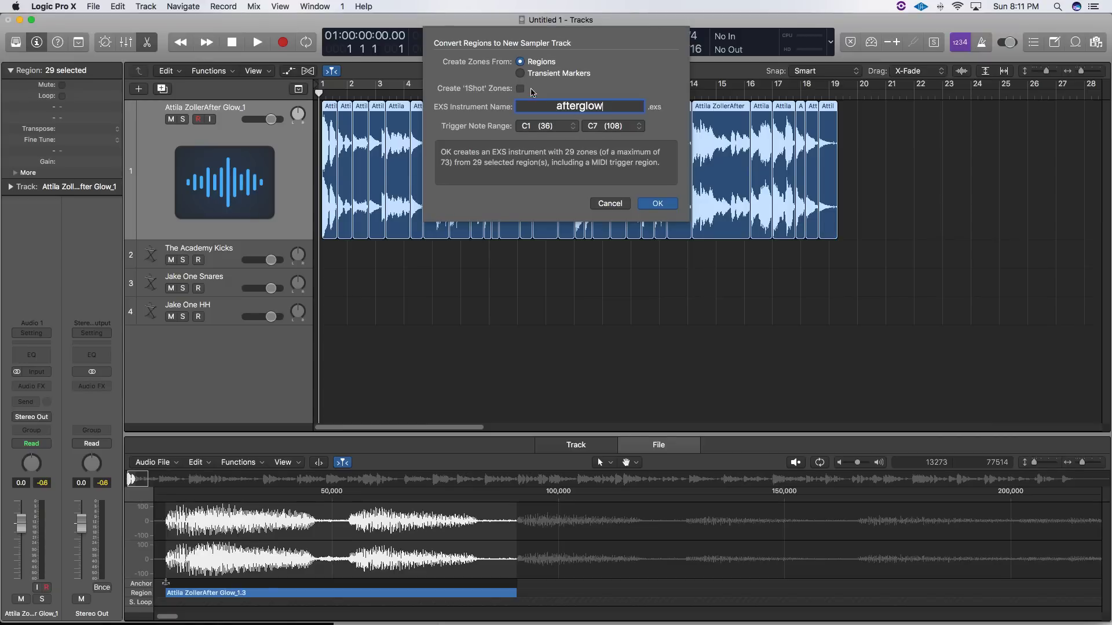
click(657, 205)
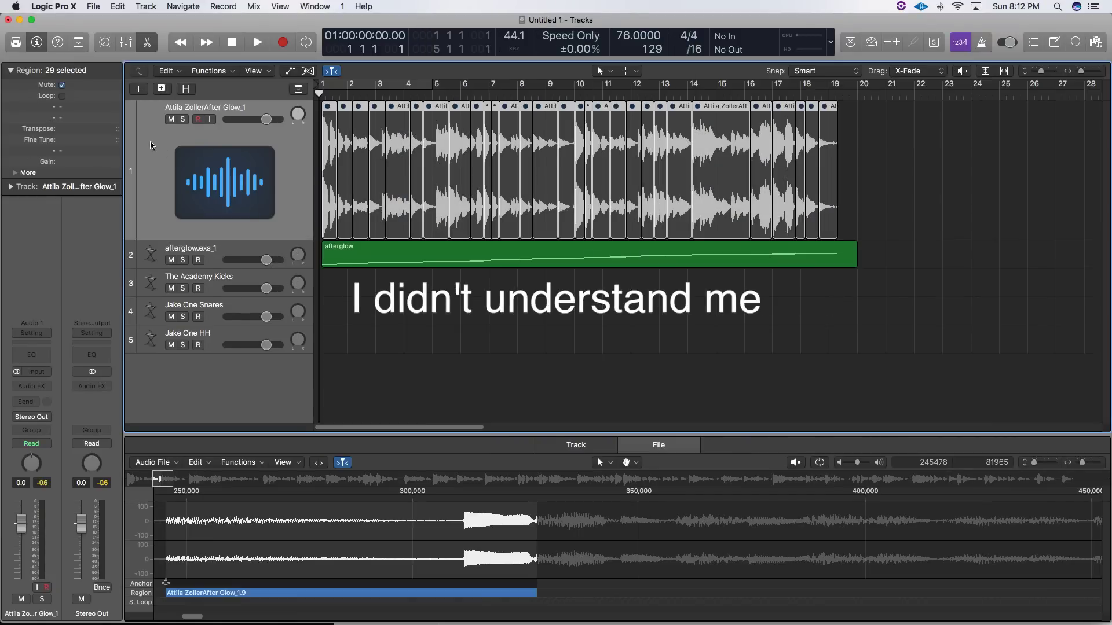
Hide the original sample audio track and increase the height of the afterglow sampler track.
right_click(152, 141)
click(191, 276)
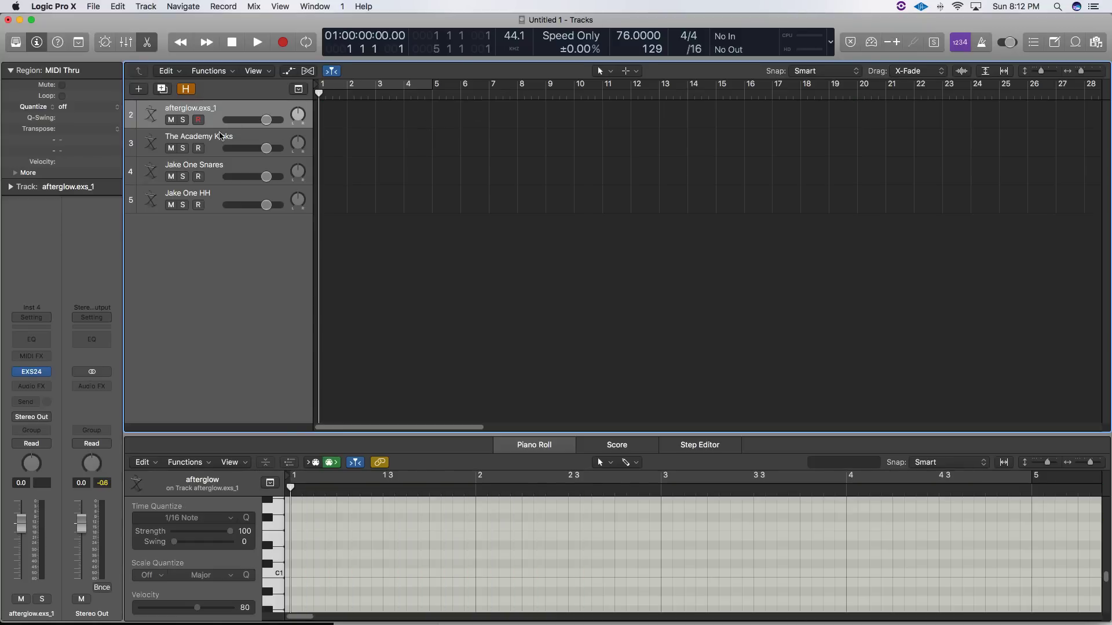
drag(222, 127, 224, 166)
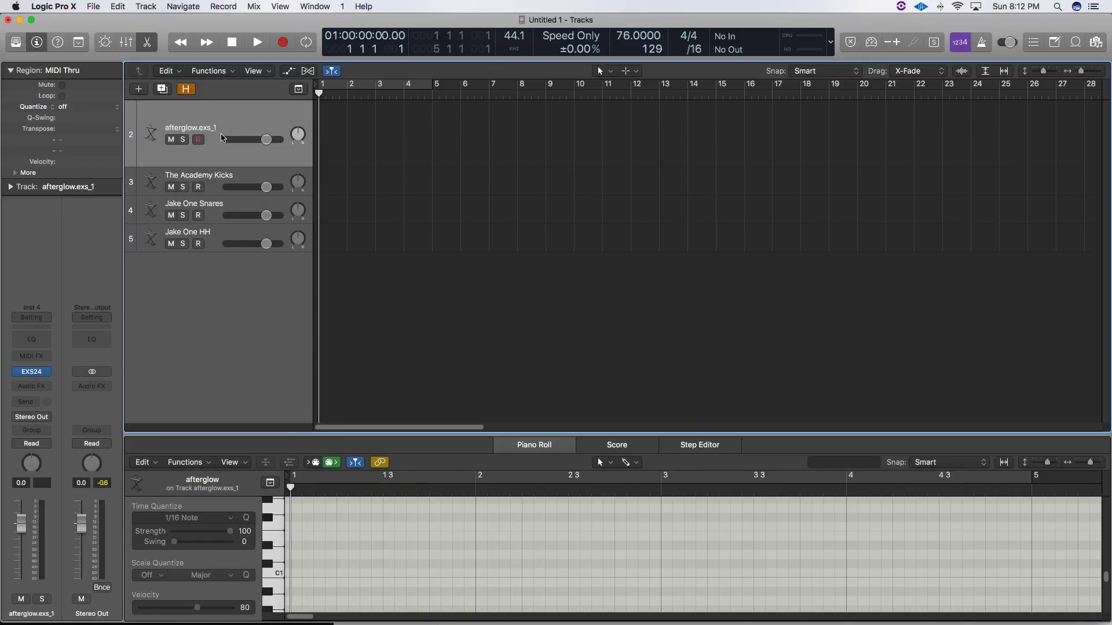
In the afterglow track's EXS24, raise the ENV 2 release to maximum, raise its attack slightly, and switch voicing to mono.
click(32, 375)
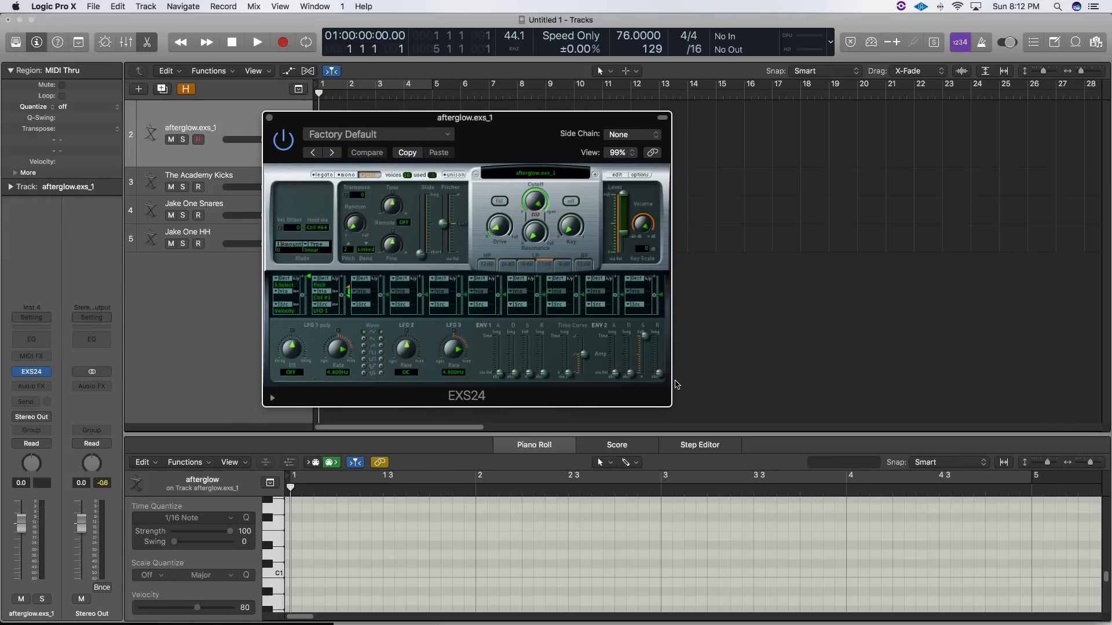
drag(659, 375, 660, 322)
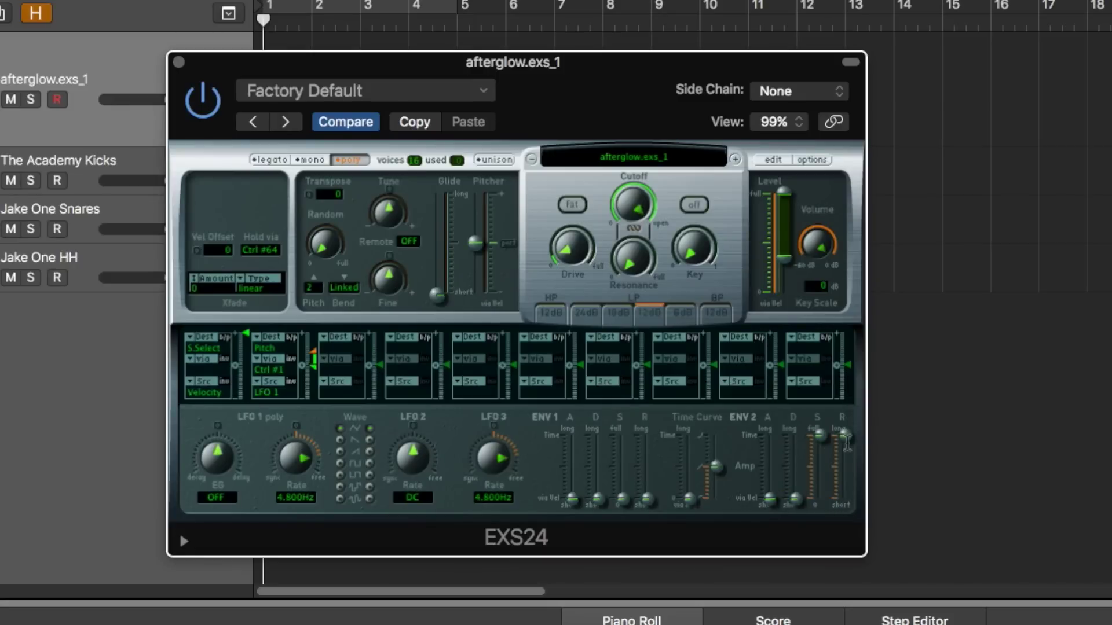
drag(770, 501, 772, 501)
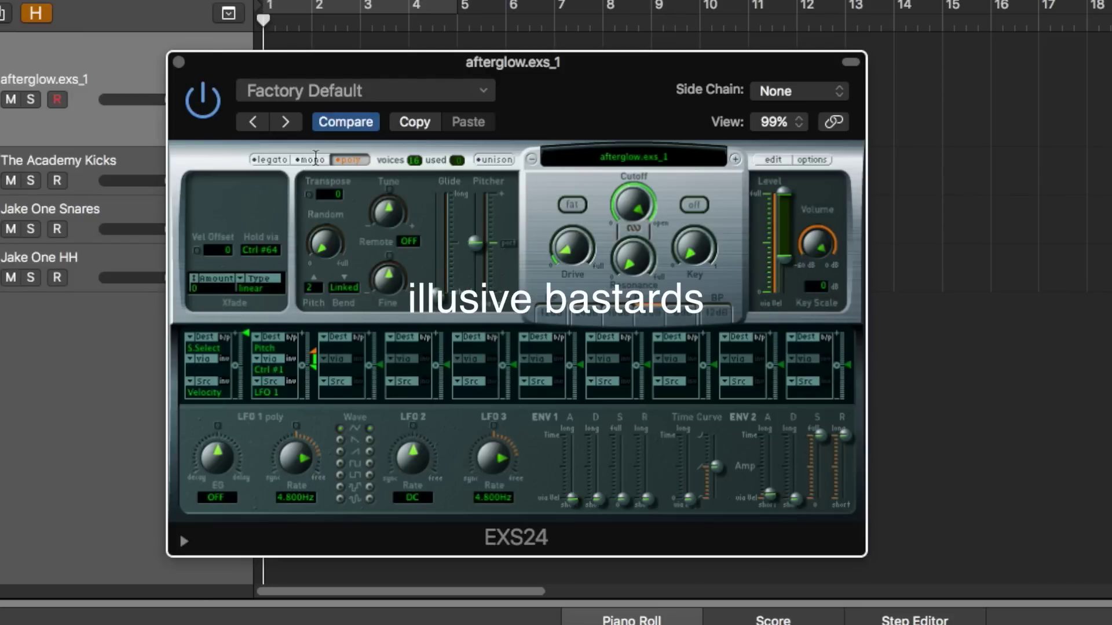
click(308, 159)
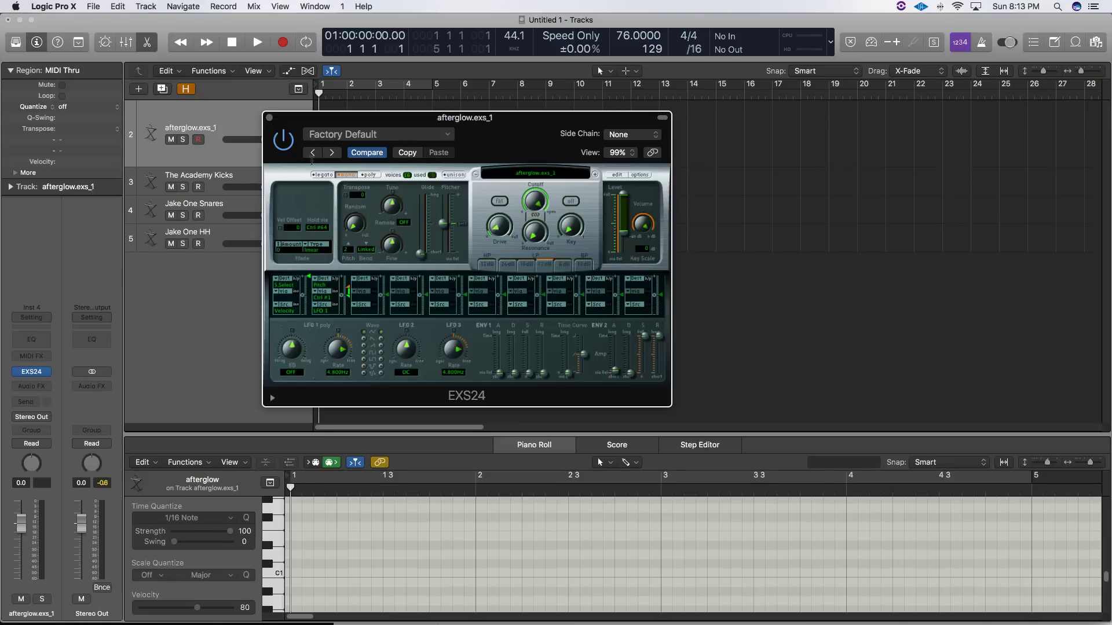
click(270, 117)
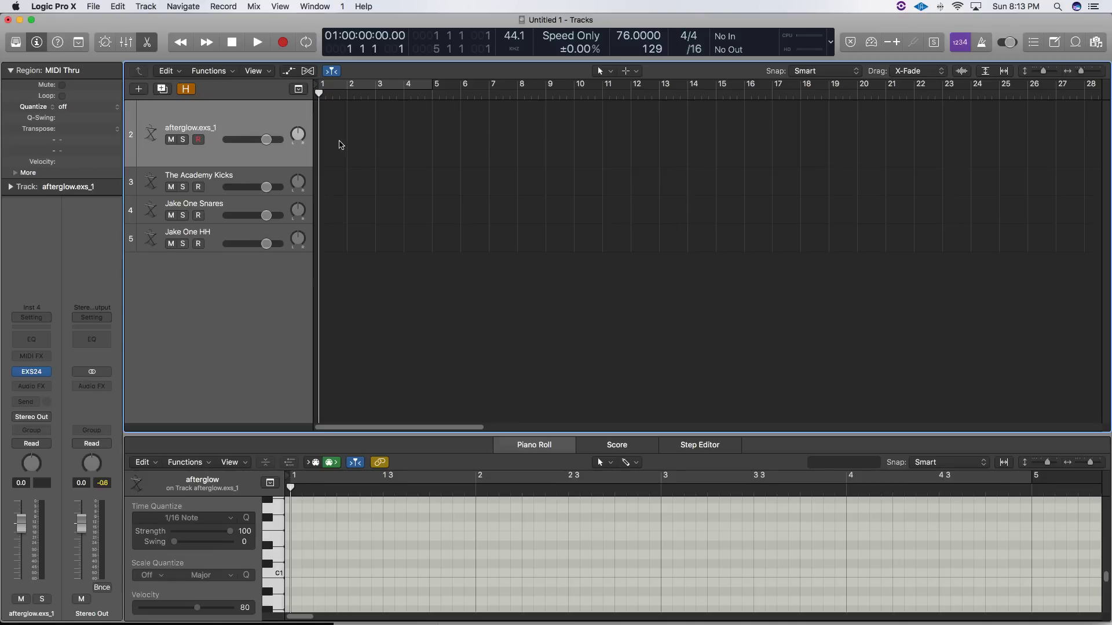
Enable the cycle range from bar 1 to bar 5 and select the Jake One HH track.
click(391, 96)
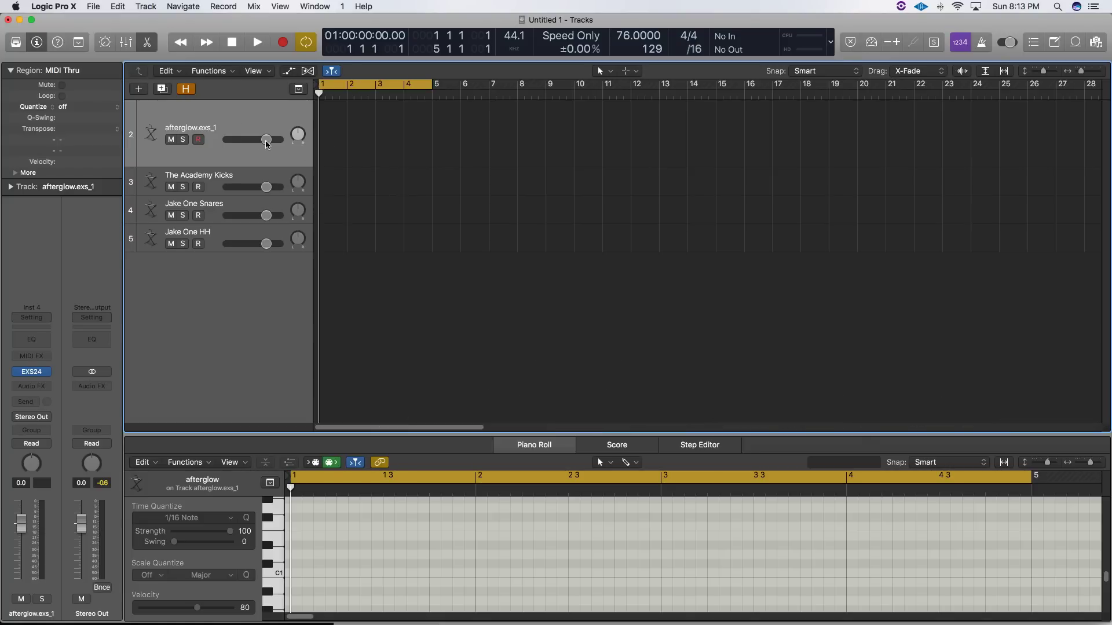
click(217, 181)
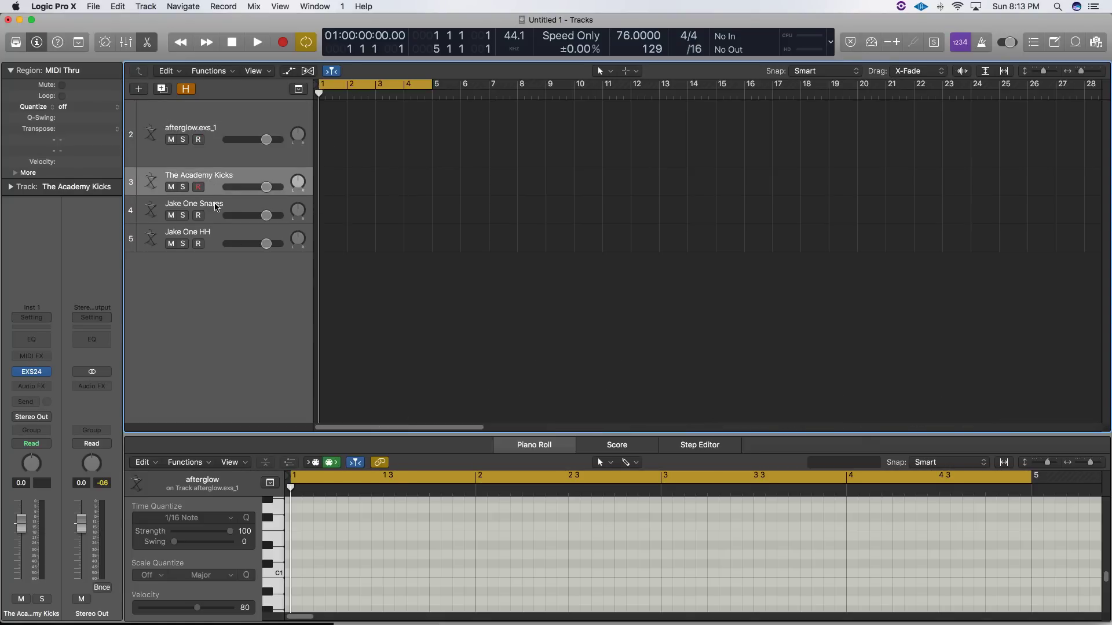
click(215, 207)
click(219, 184)
click(212, 214)
click(208, 240)
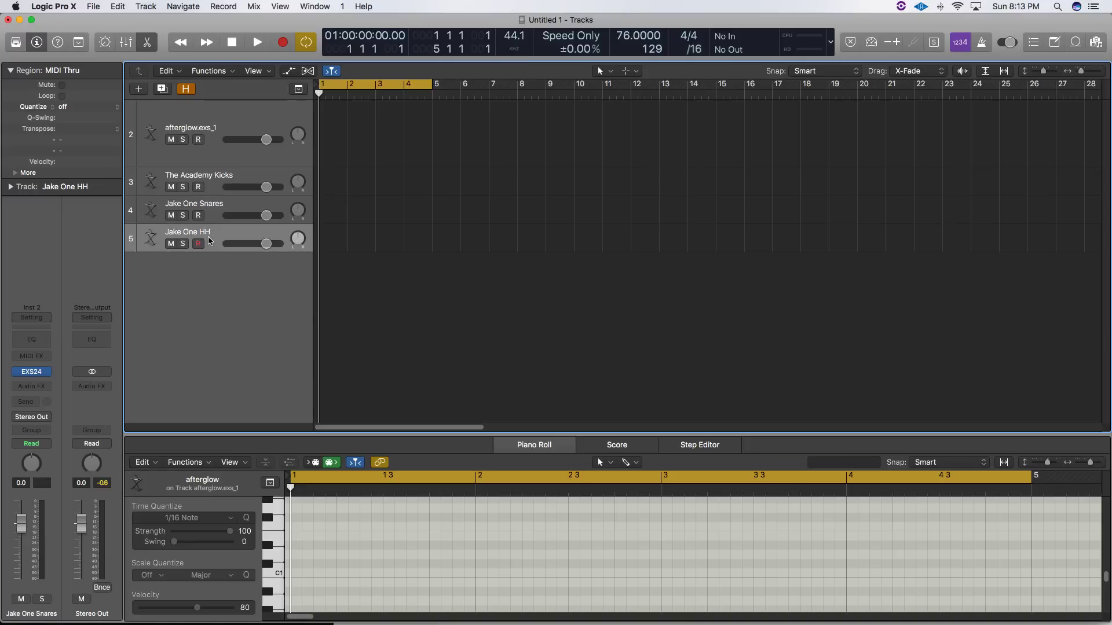
click(34, 372)
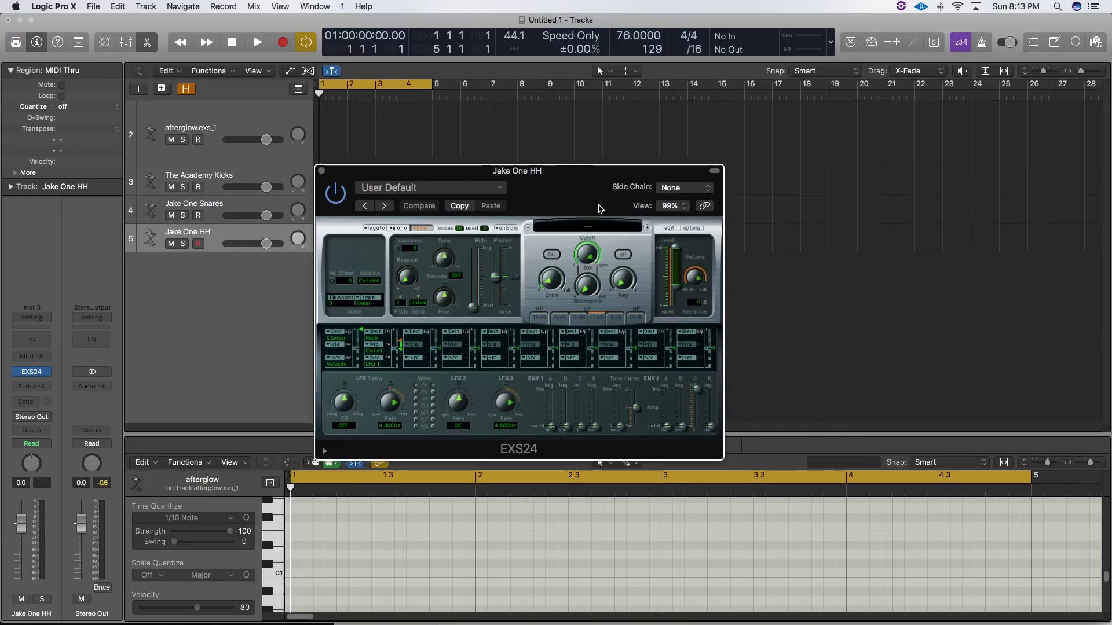
key(super+w)
key(alt+super+n)
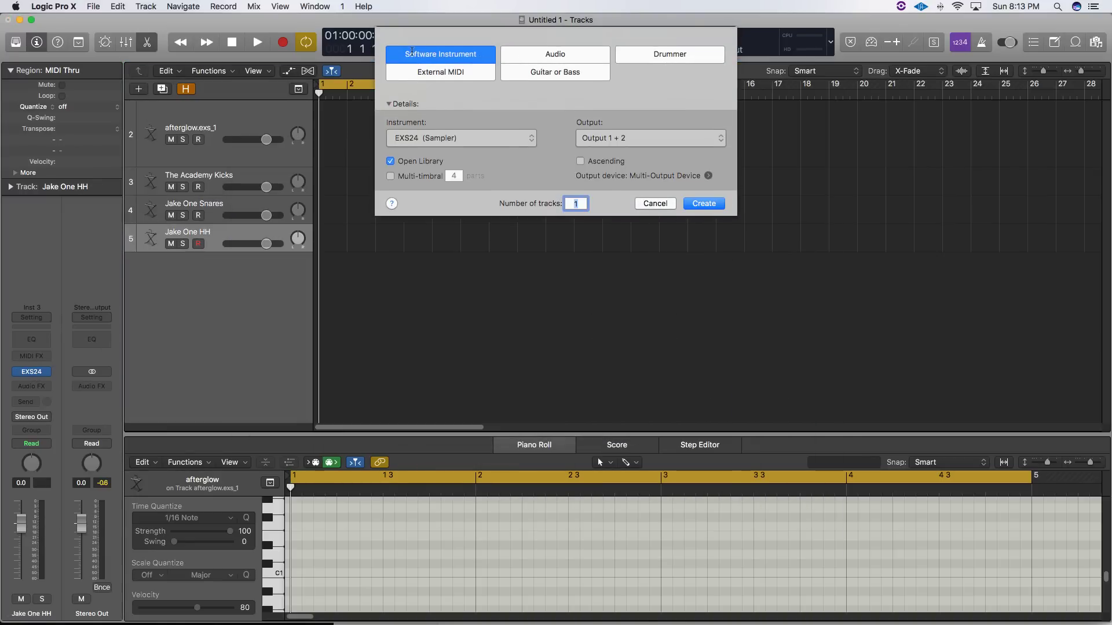
click(461, 138)
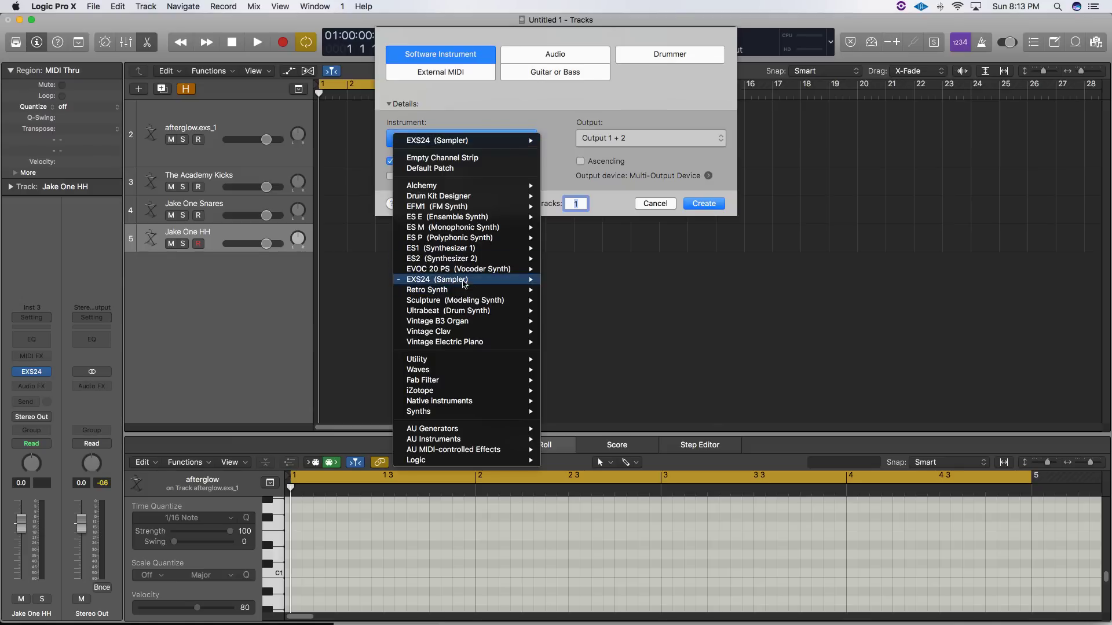
click(660, 204)
click(661, 204)
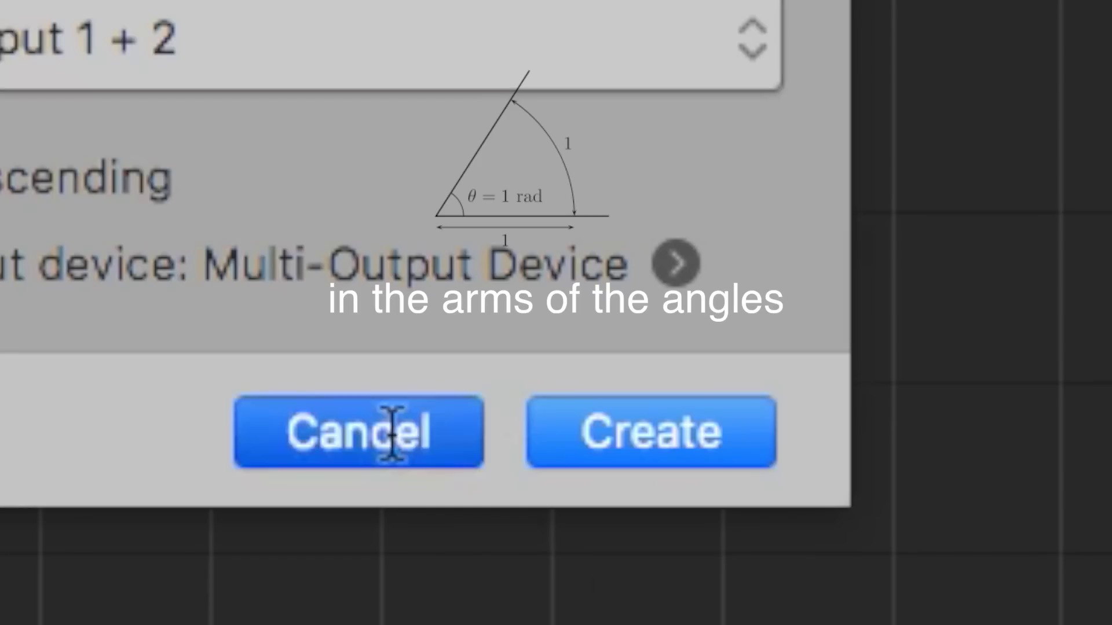
Open the EXS24 sampler of the Jake One HH track and bring up its instrument editor.
click(33, 374)
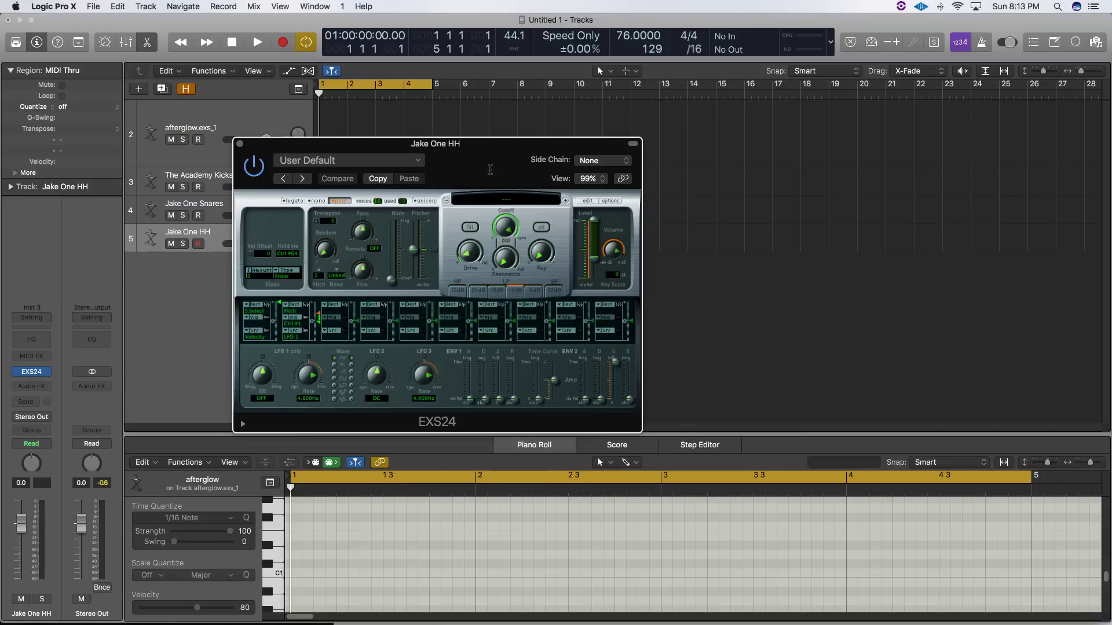
drag(489, 170, 572, 177)
click(666, 210)
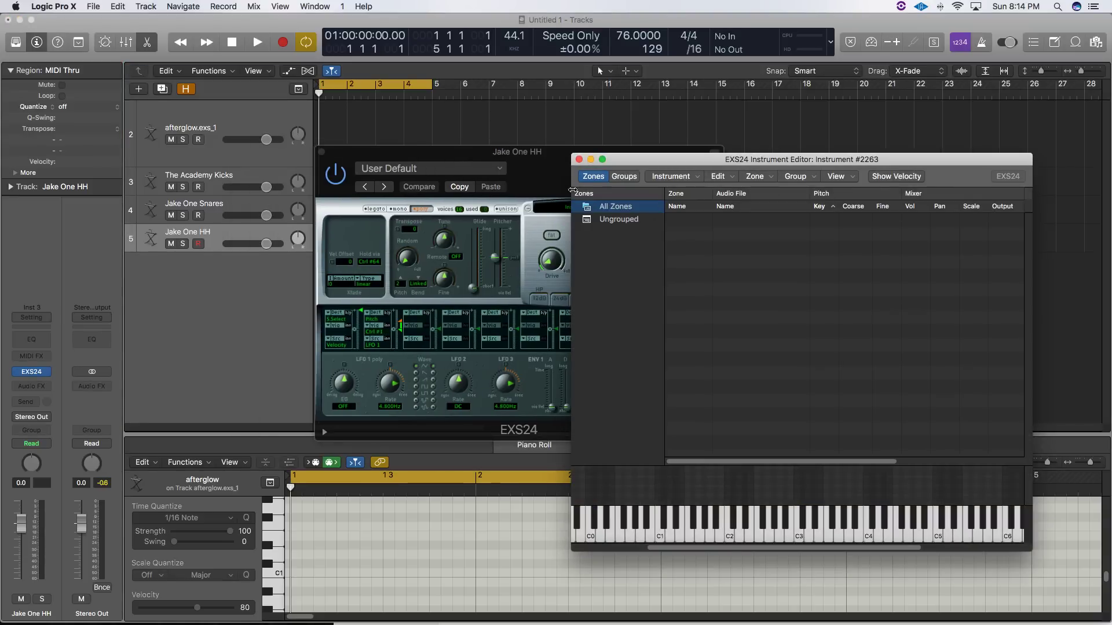
Check the Advanced preferences for the Show Advanced Tools setting and its additional options.
click(53, 7)
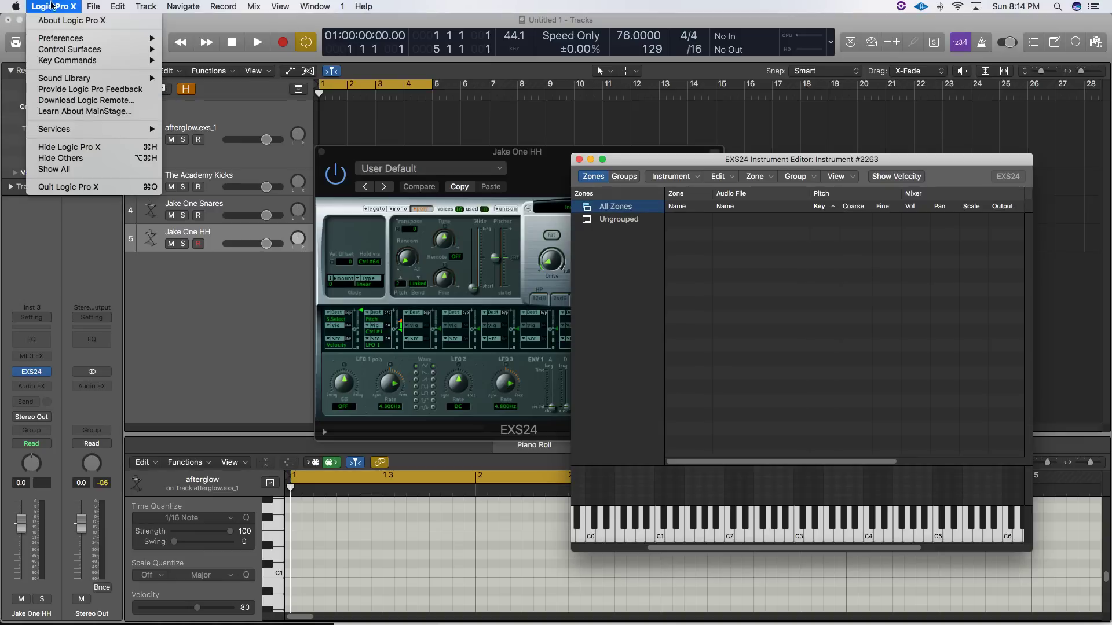
mouse_move(83, 39)
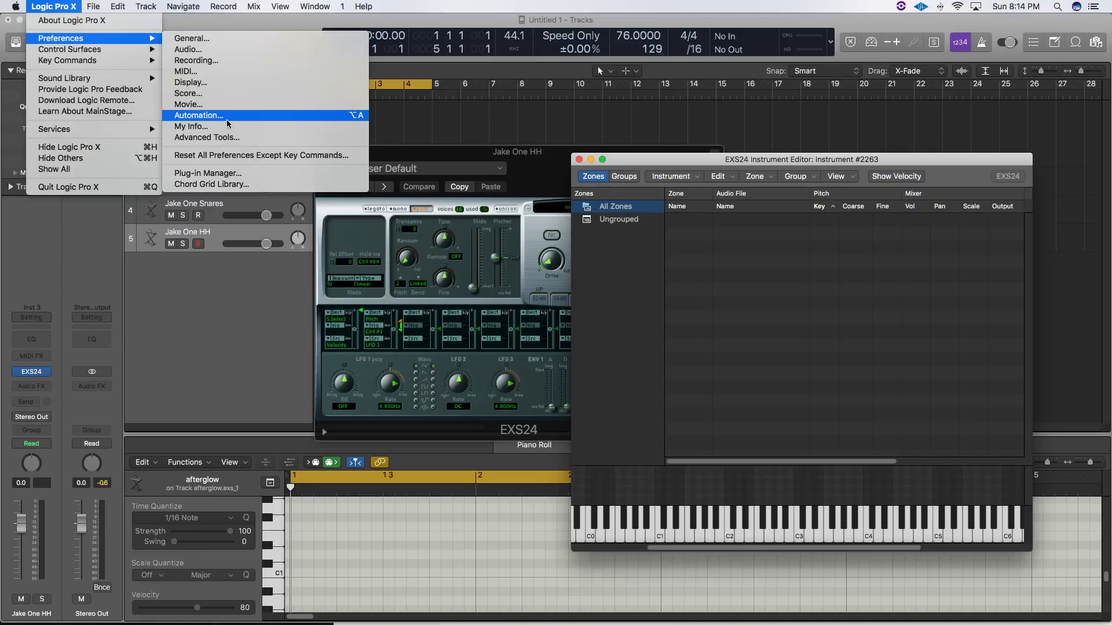
click(217, 137)
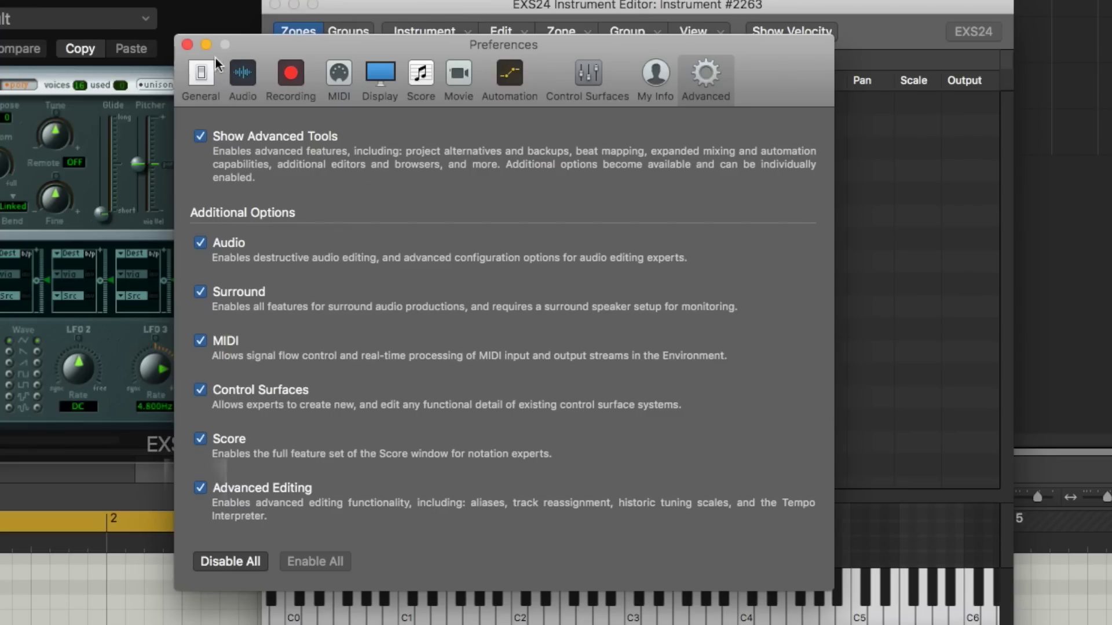
click(525, 184)
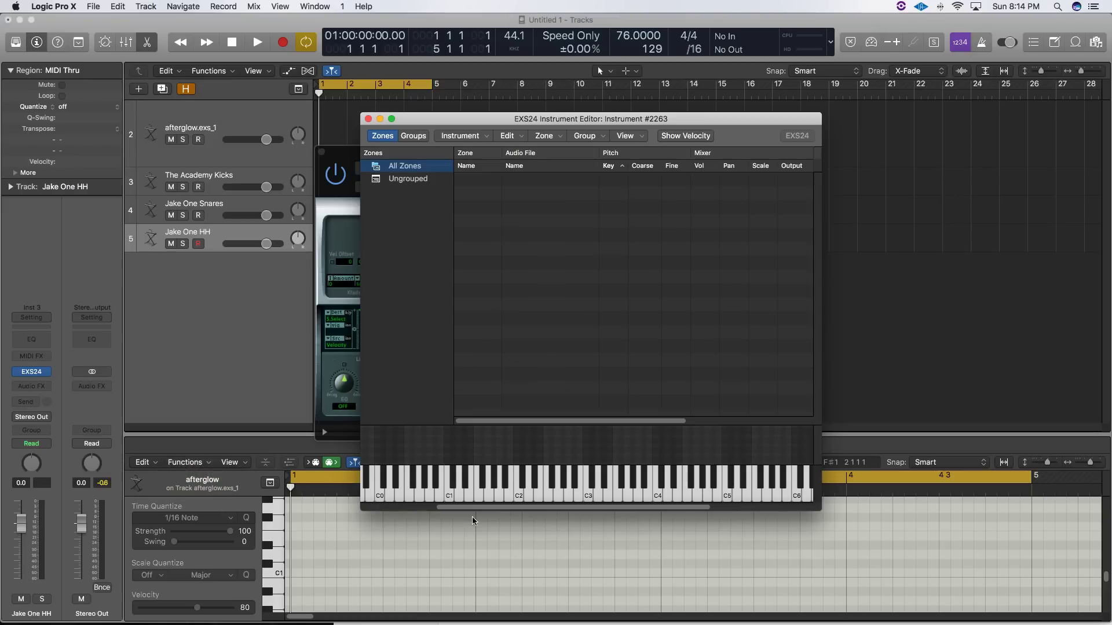
Add all samples from the Hi Hats folder to the instrument as contiguous zones, one note wide, starting at C1.
click(383, 614)
drag(623, 346, 633, 237)
click(355, 250)
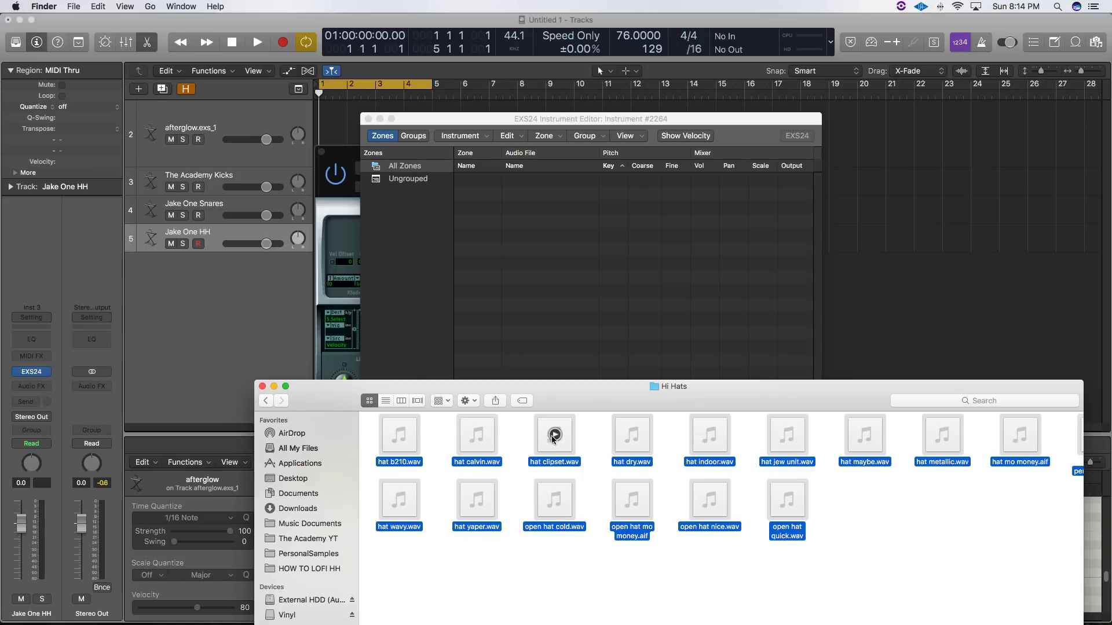
drag(564, 448, 598, 252)
click(671, 216)
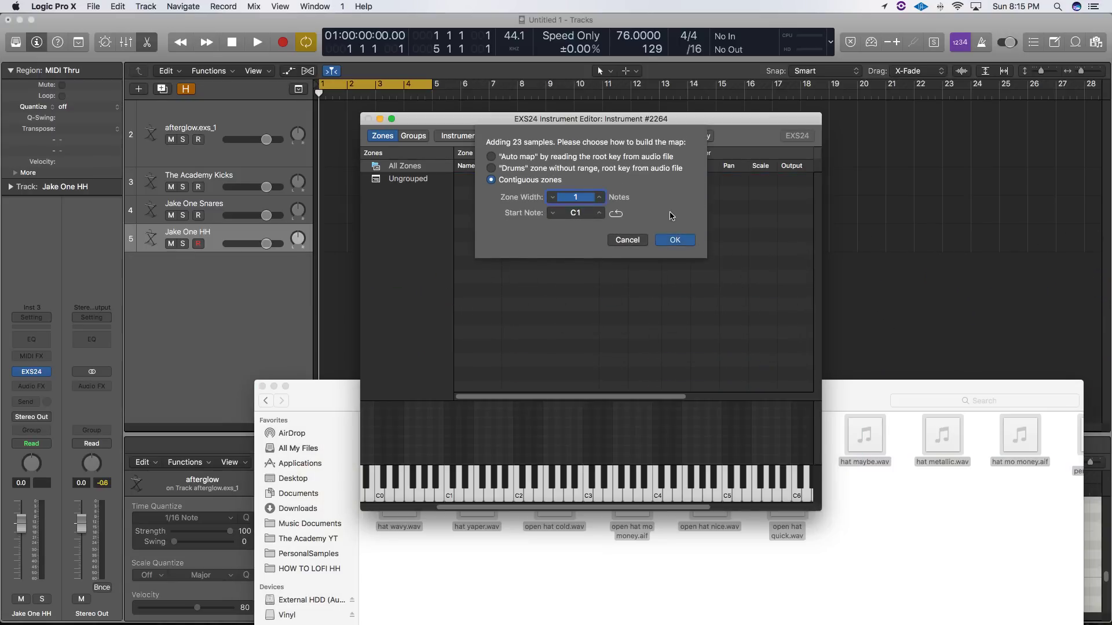
click(674, 240)
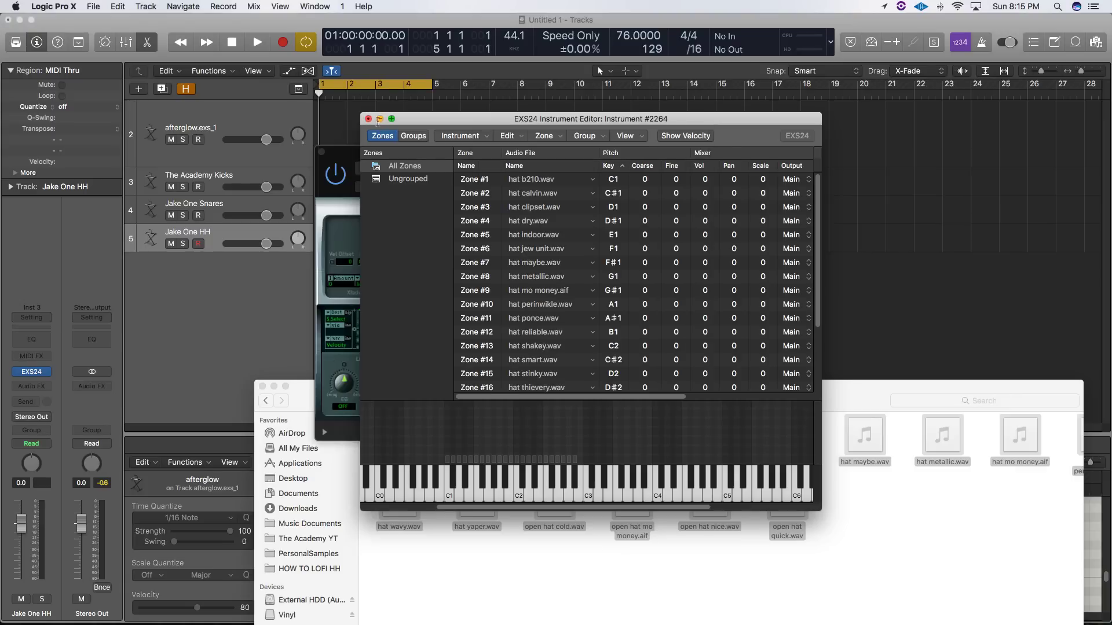
Save the sampler instrument as Jake ONe HH.exs, replacing the existing file.
click(459, 136)
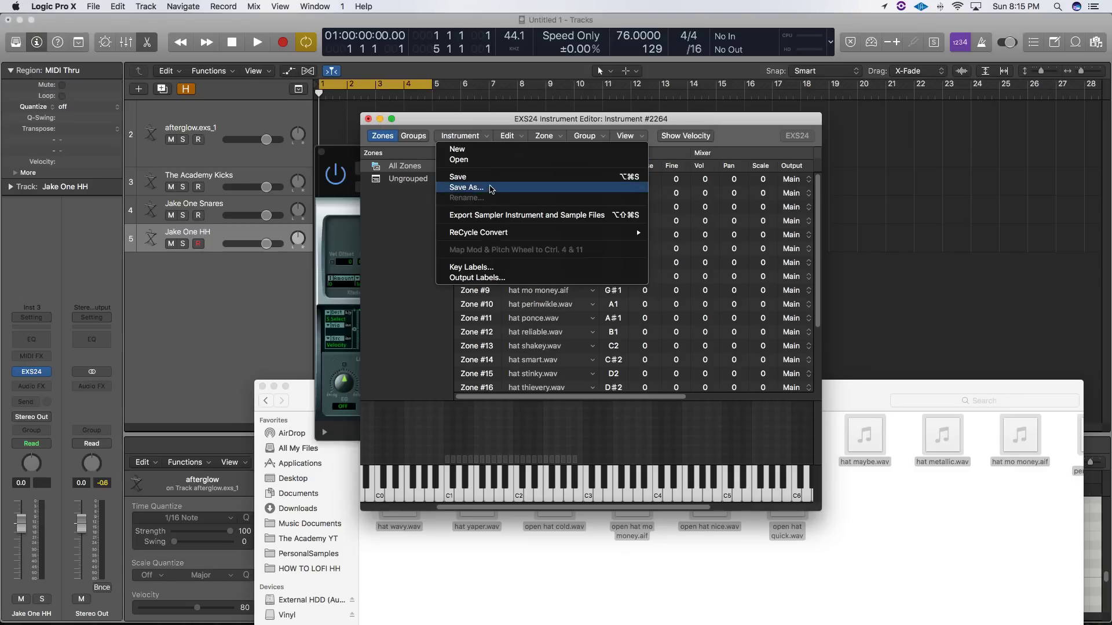
click(488, 186)
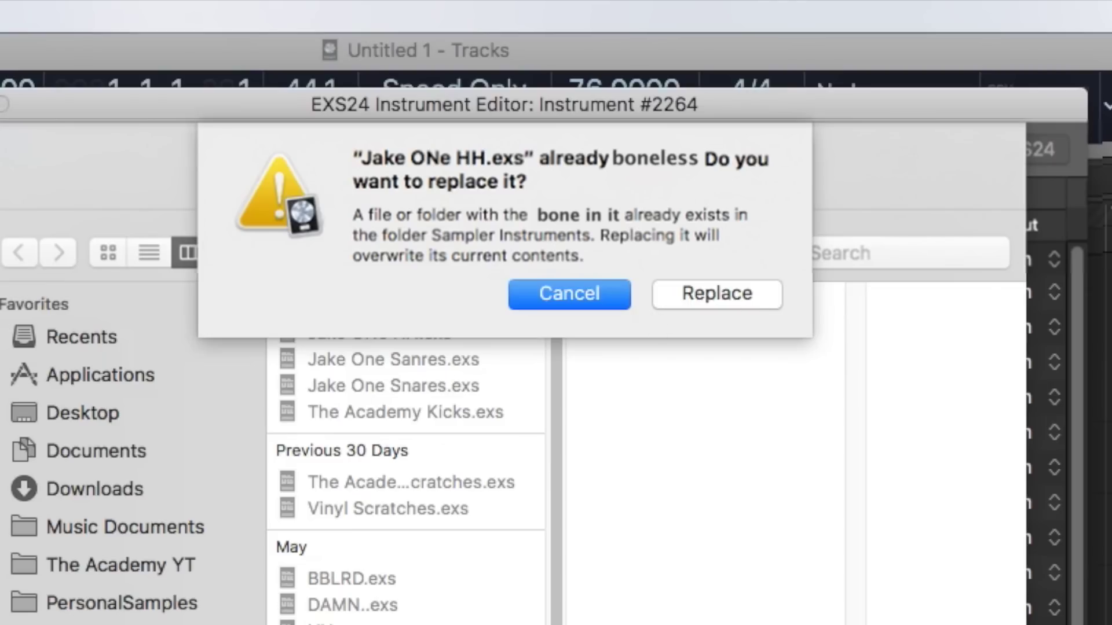
click(707, 294)
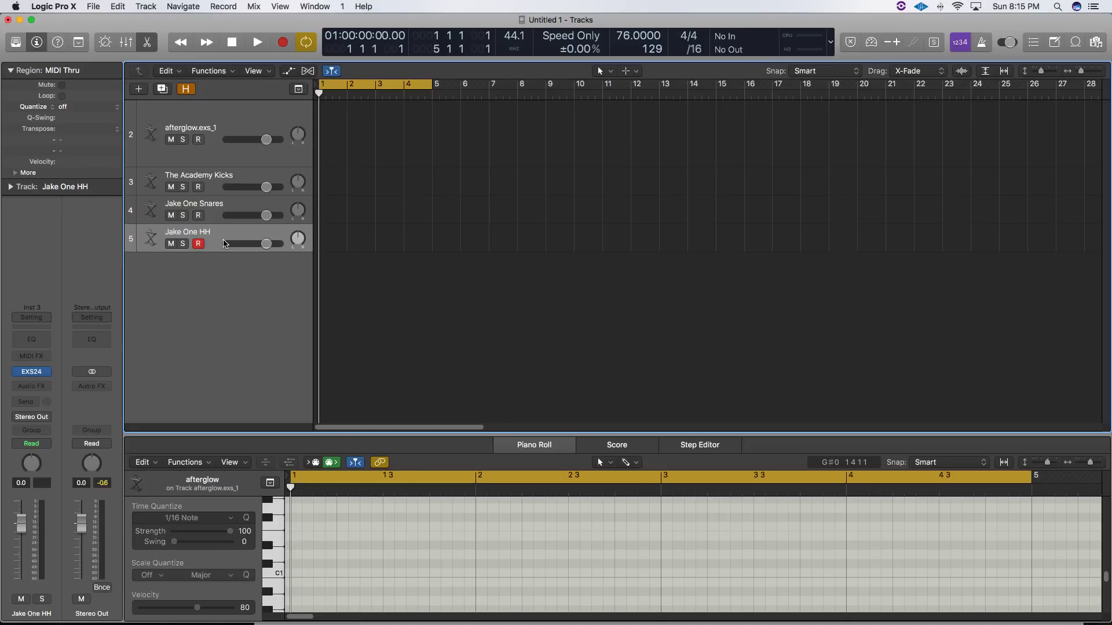
Create an empty MIDI region at bar 1 on the Jake One HH track and open it in the Piano Roll.
right_click(328, 234)
click(371, 241)
double_click(339, 245)
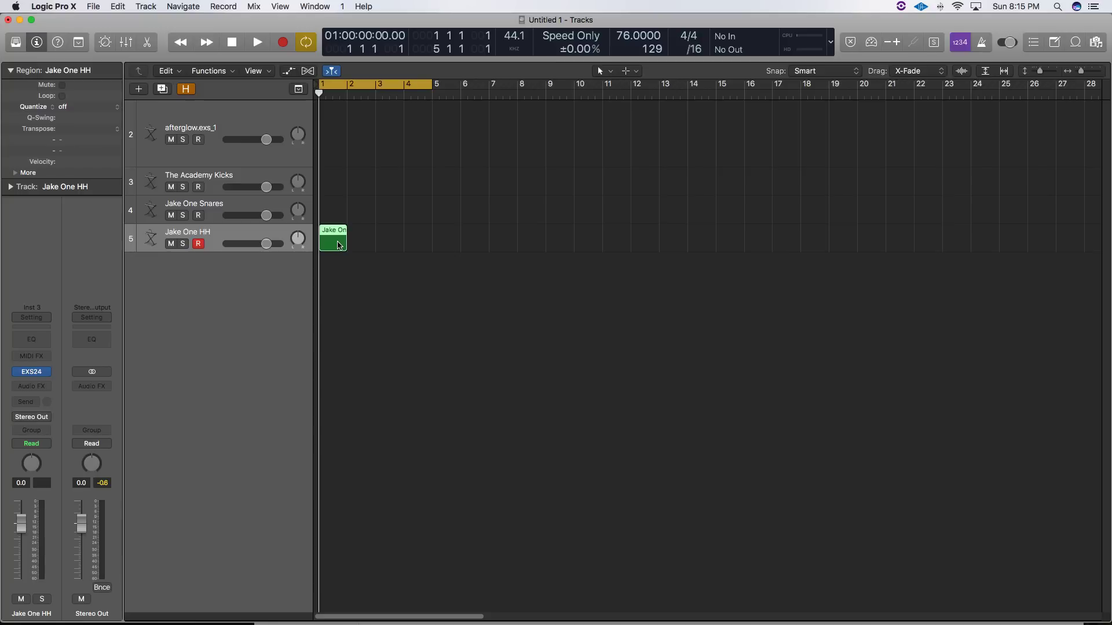
double_click(339, 245)
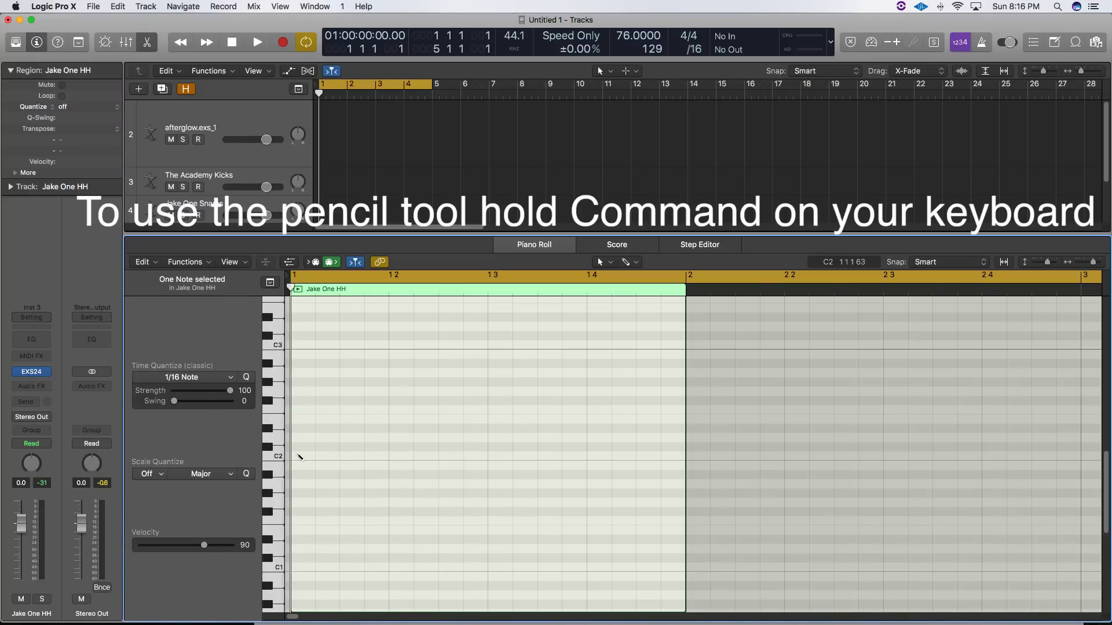
Draw two C2 hi-hat notes an eighth apart in beat 1, nudging the second slightly late and lowering its velocity to 65.
super+click(299, 457)
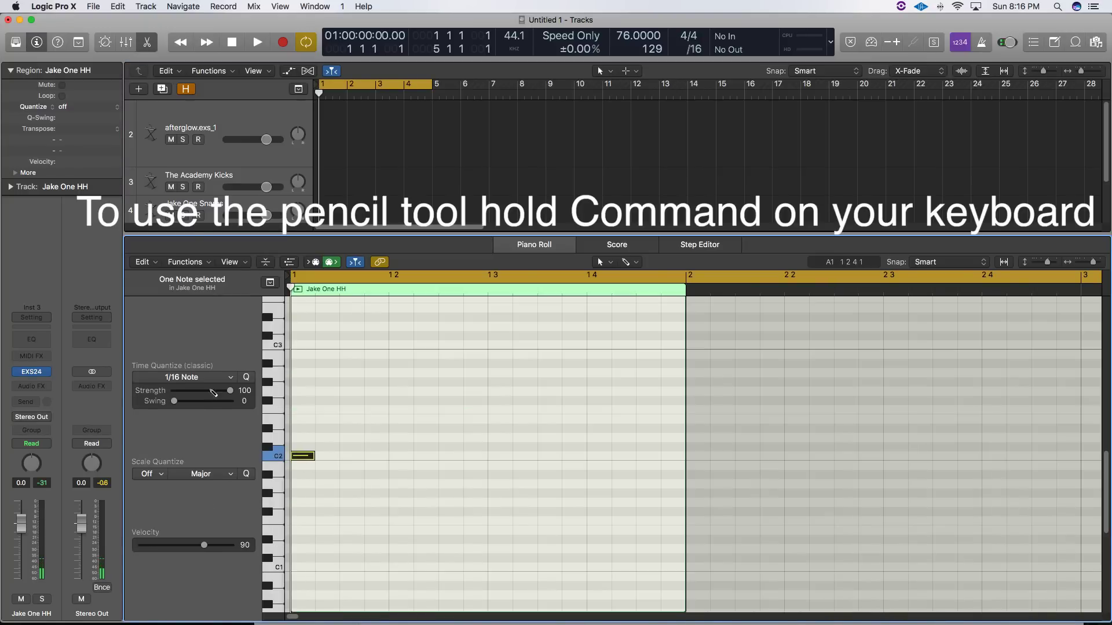
super+click(350, 456)
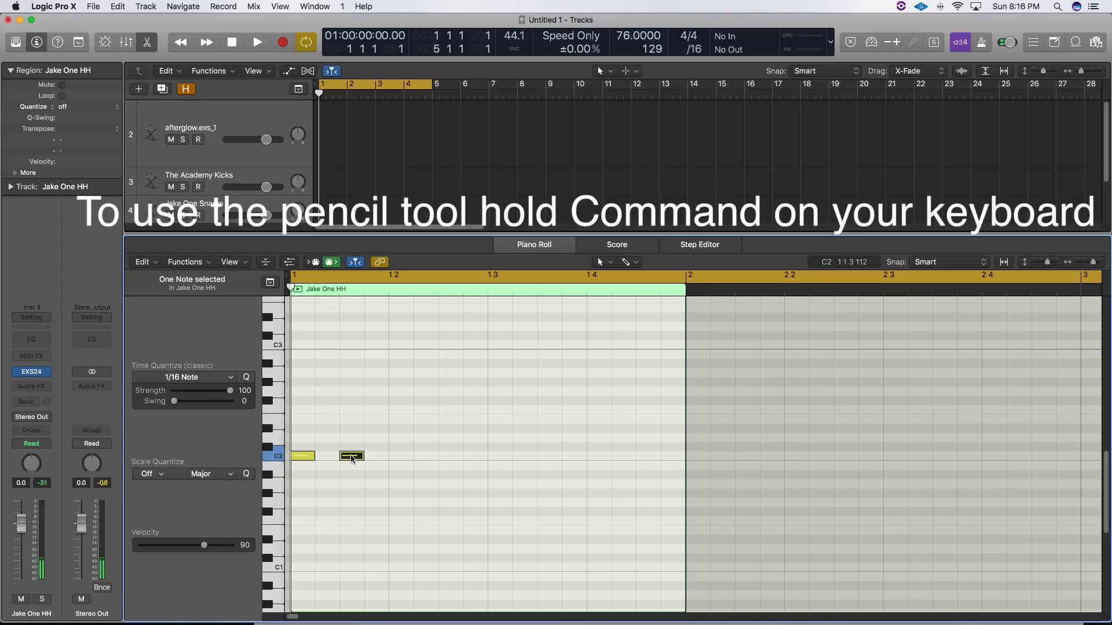
drag(356, 457, 361, 458)
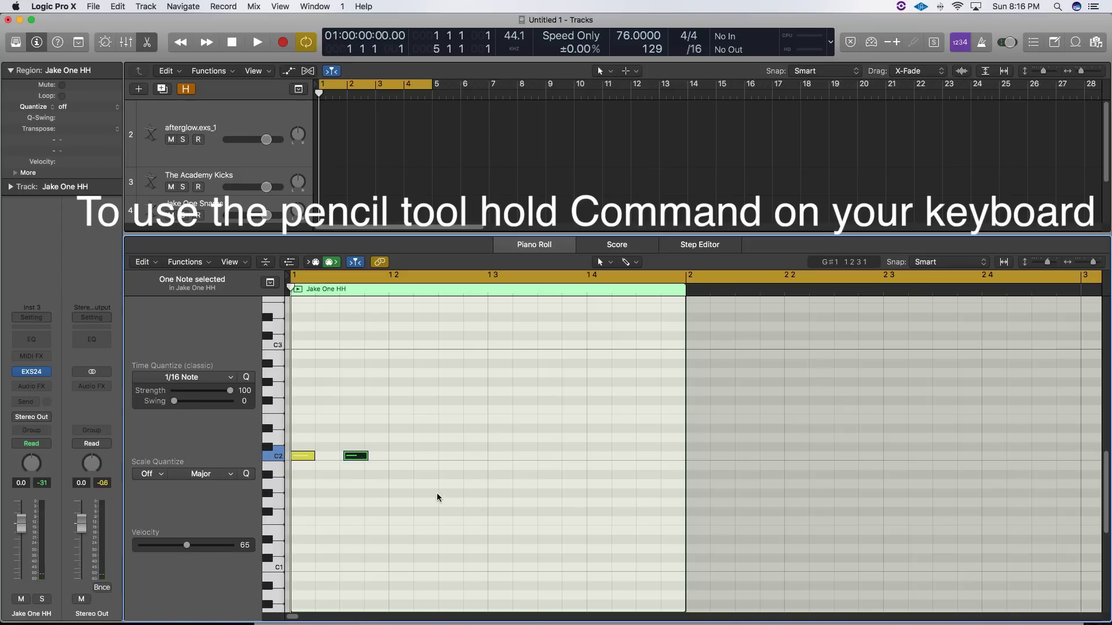
click(438, 496)
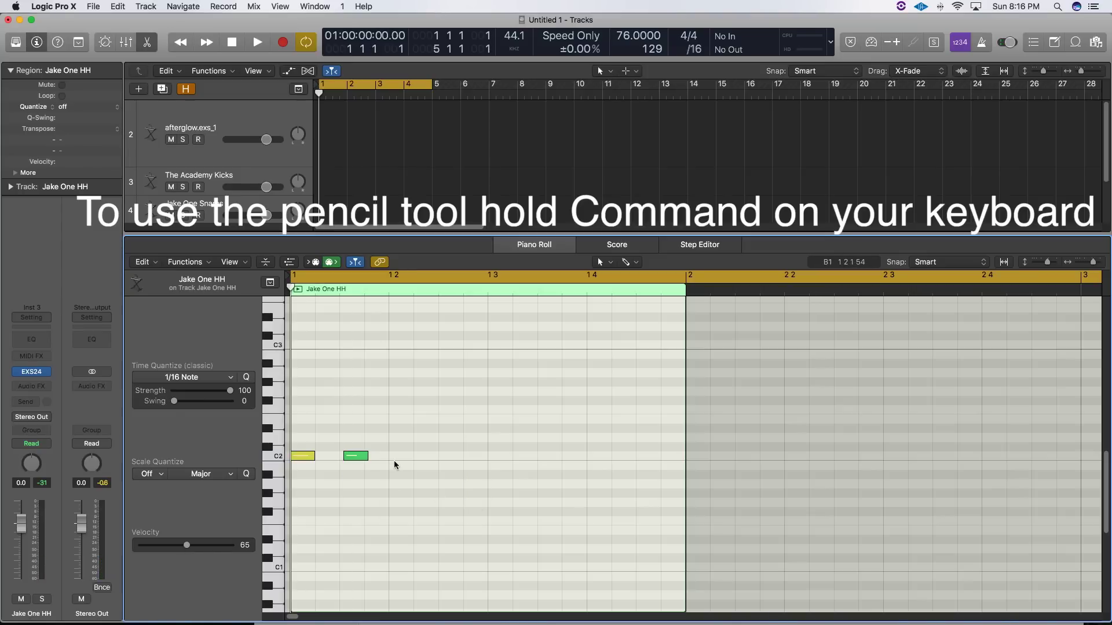
click(312, 457)
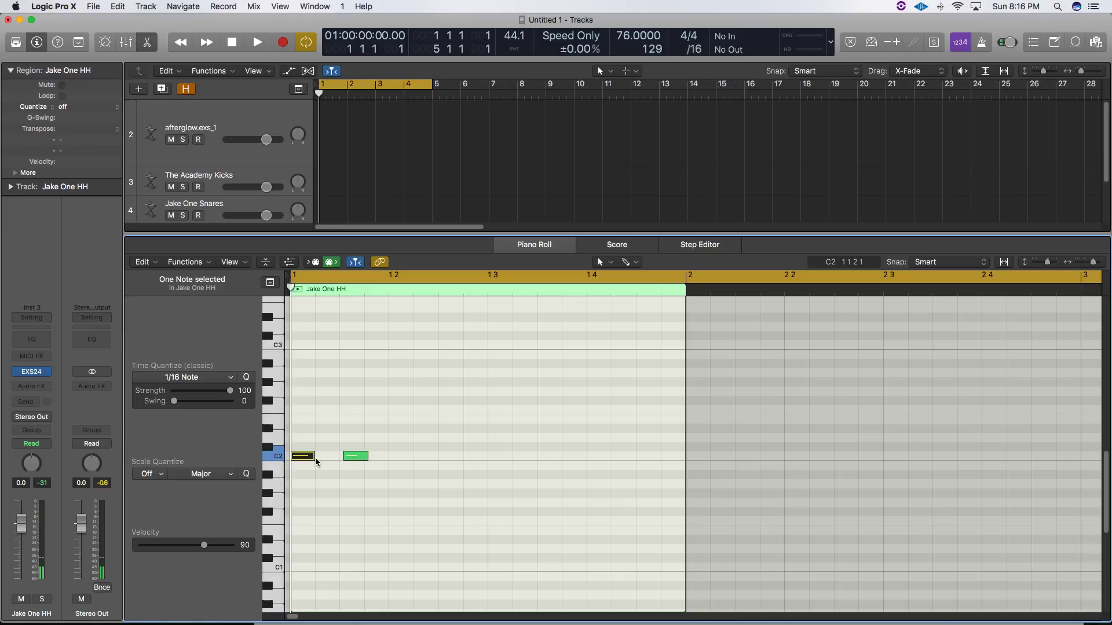
click(355, 456)
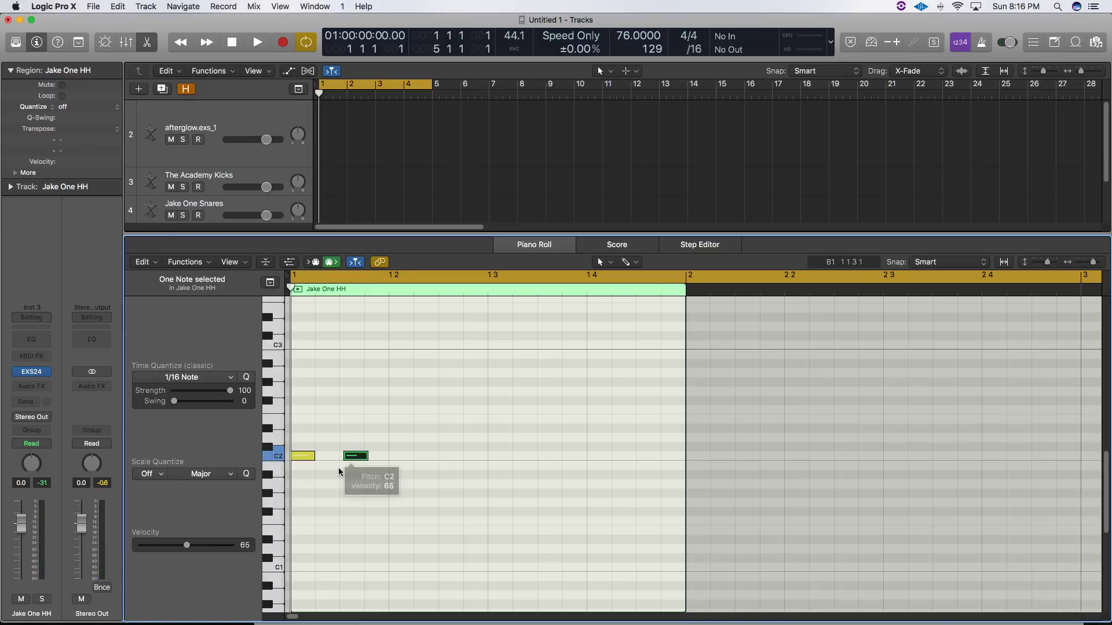
Fill the rest of bar 1 with the same eighth-note hi-hat pattern and close the Piano Roll.
drag(374, 426, 403, 460)
drag(487, 418, 496, 461)
key(p)
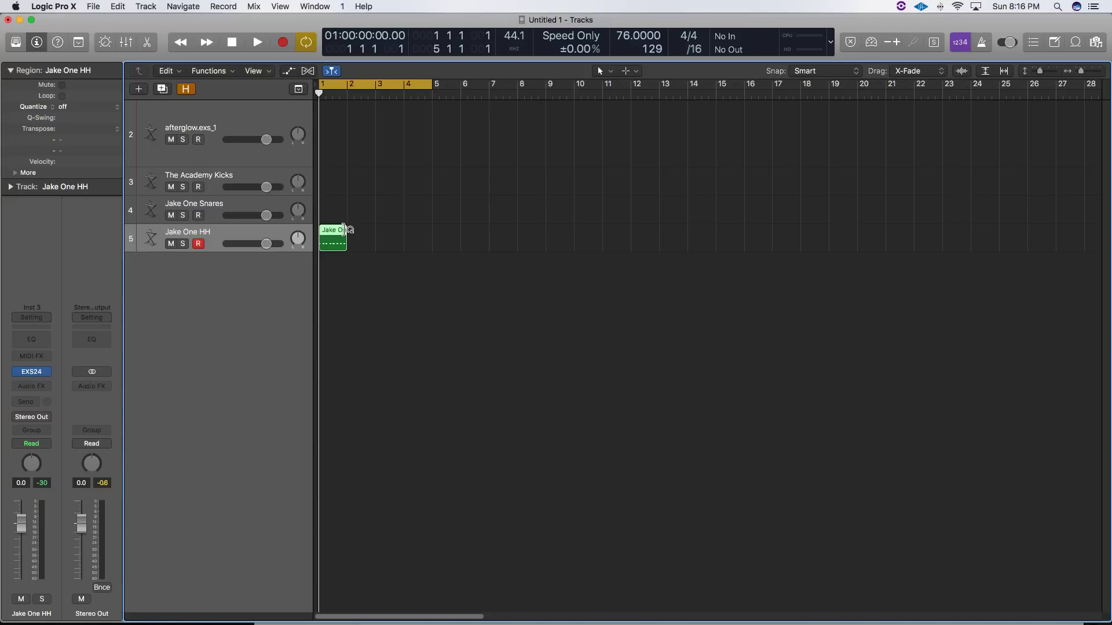
Loop the hi-hat region up to bar 9 and extend the cycle range to the same point.
drag(347, 230, 544, 237)
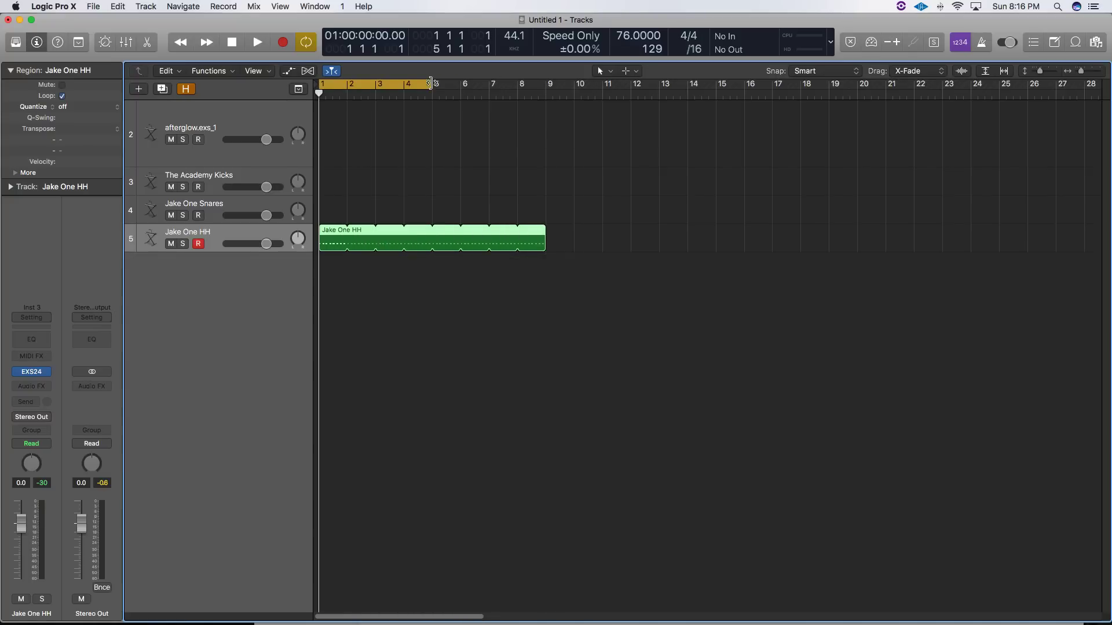
drag(430, 84, 546, 85)
click(378, 311)
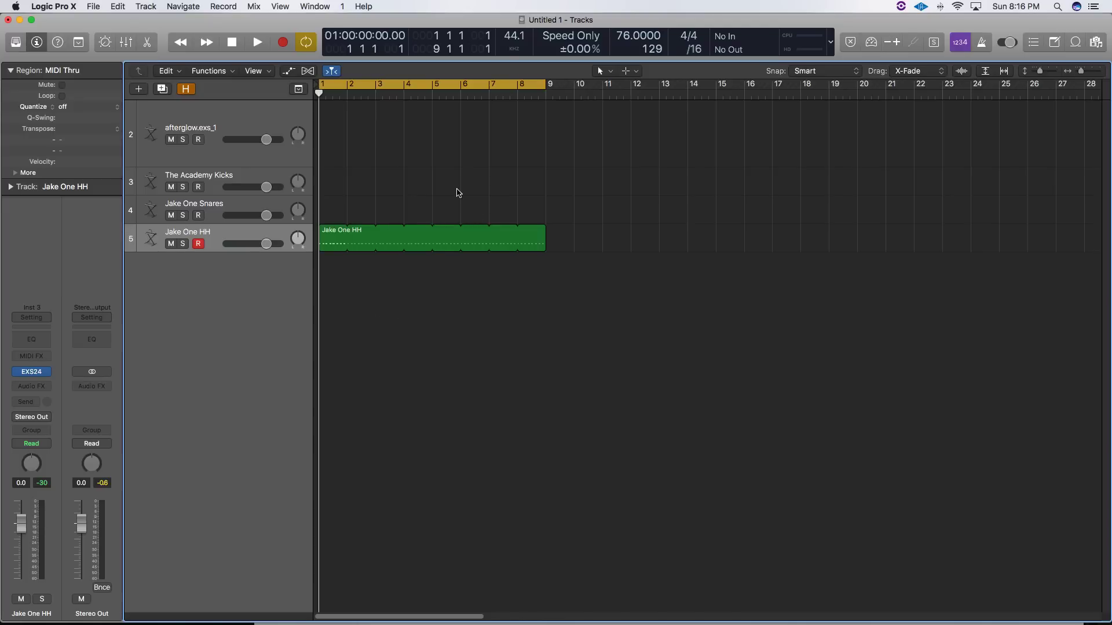
Create an empty MIDI region at bar 1 on the Jake One Snares track and open it in the Piano Roll.
click(314, 212)
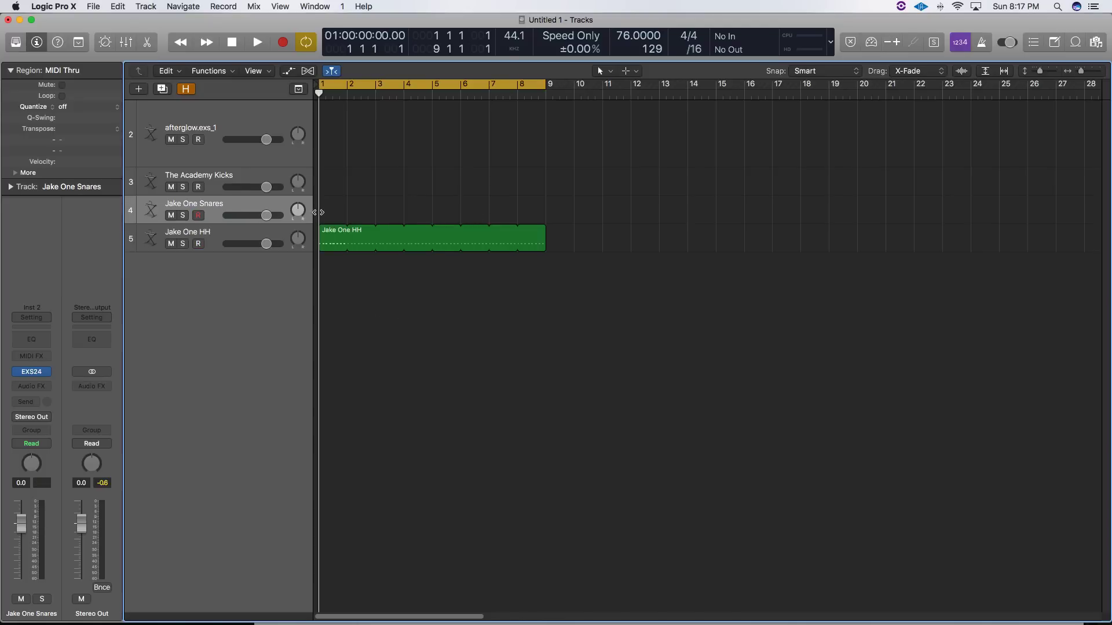
right_click(322, 210)
click(330, 214)
double_click(329, 214)
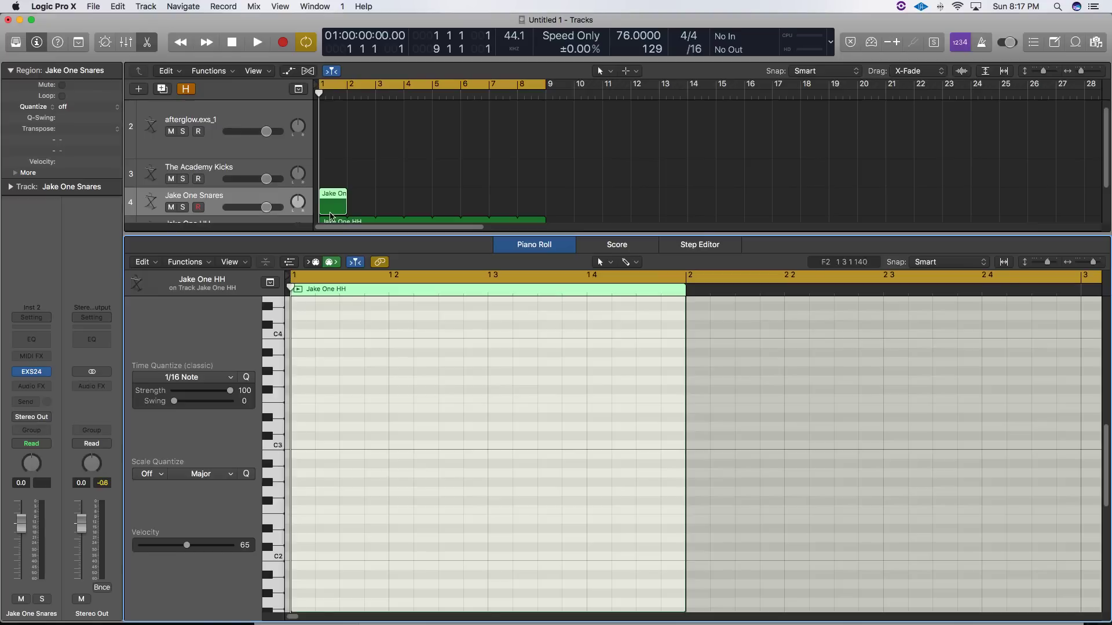
click(277, 455)
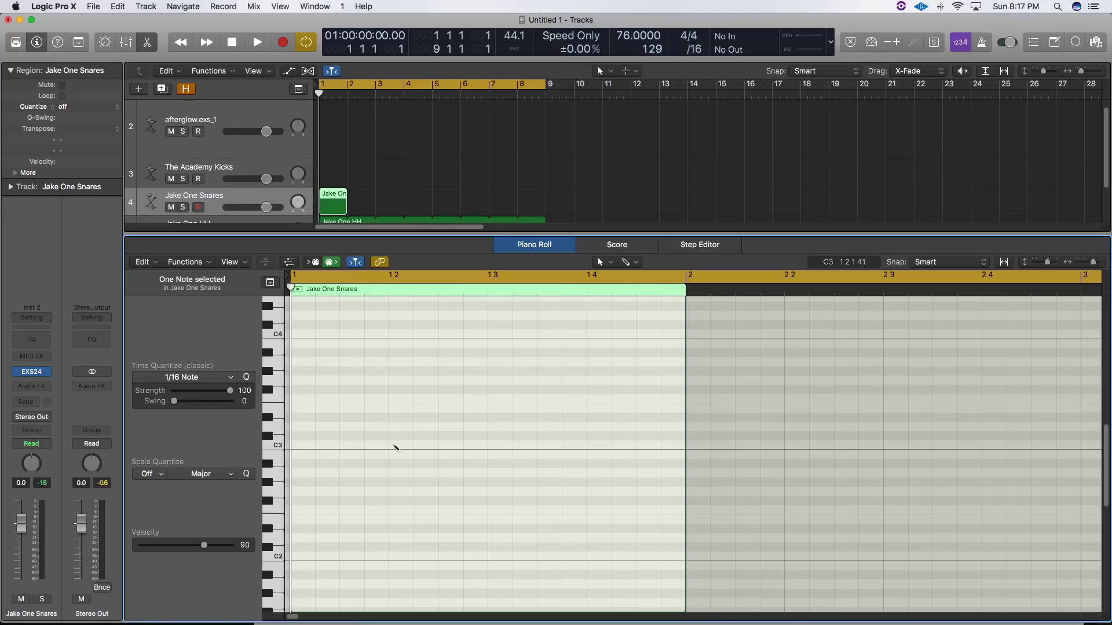
Place snare notes on beats 2 and 4 and transpose them to layer the G#2 and A#1 samples.
super+click(393, 446)
super+click(590, 446)
drag(619, 419, 527, 454)
key(alt+Down)
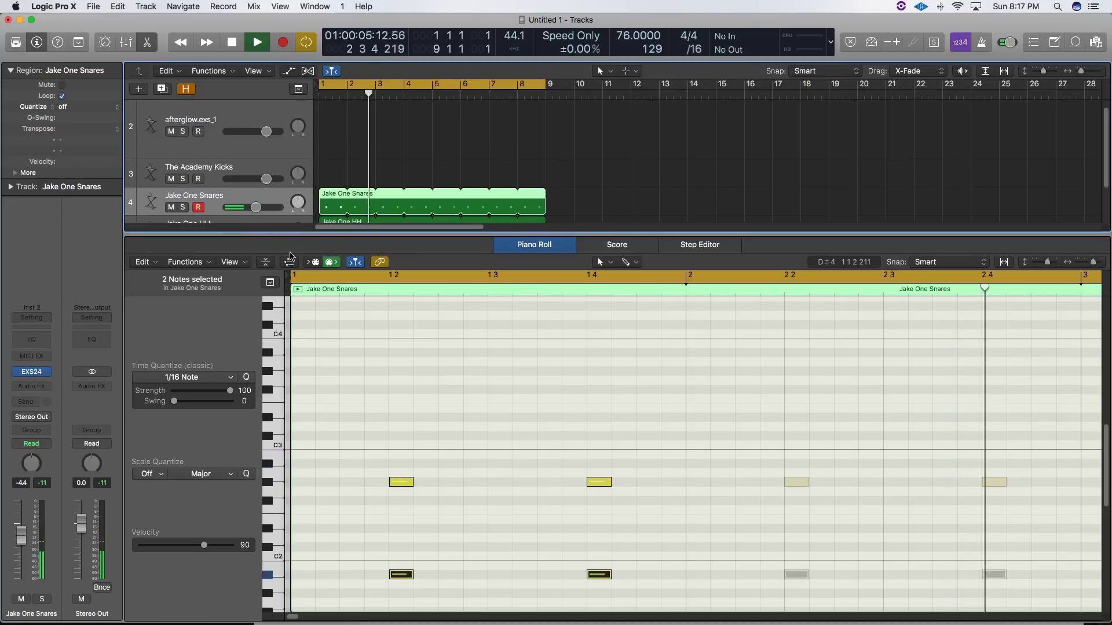
key(space)
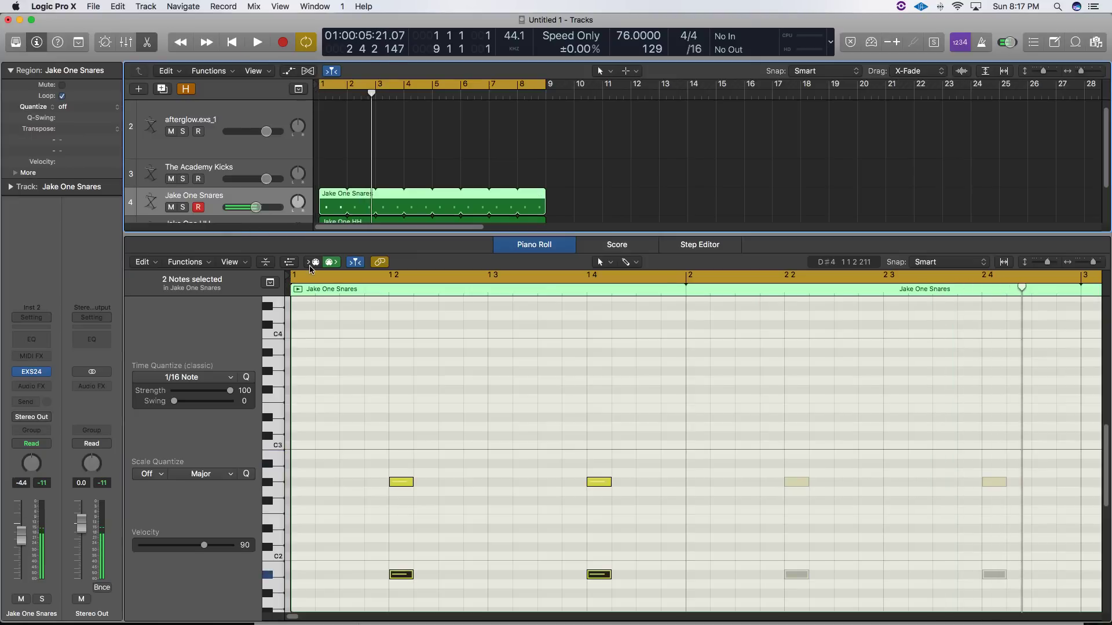
click(470, 449)
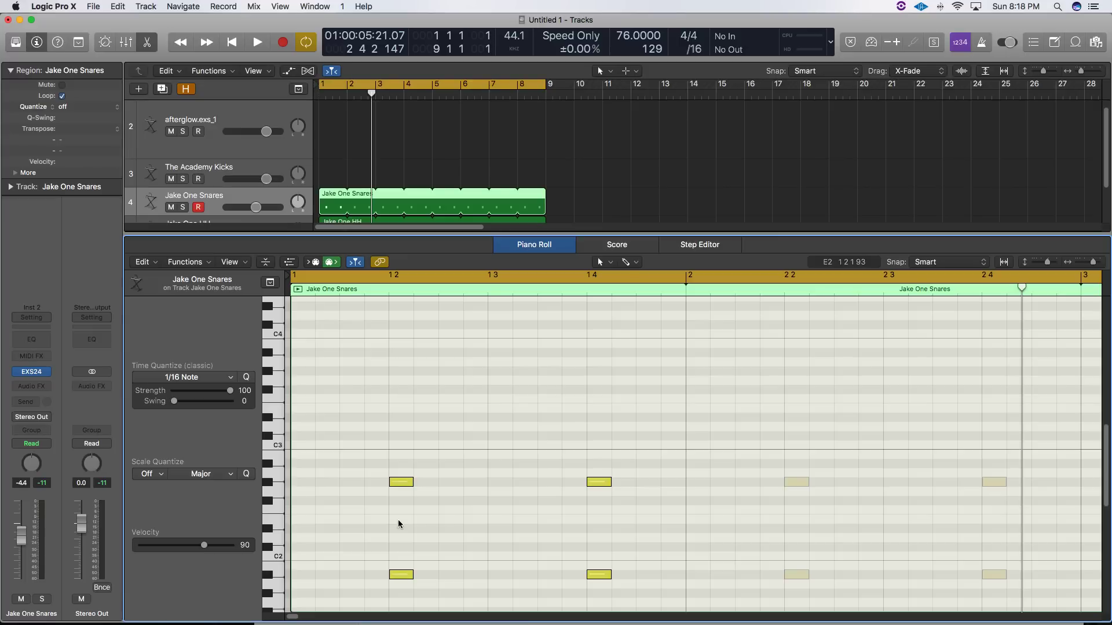
mouse_move(402, 487)
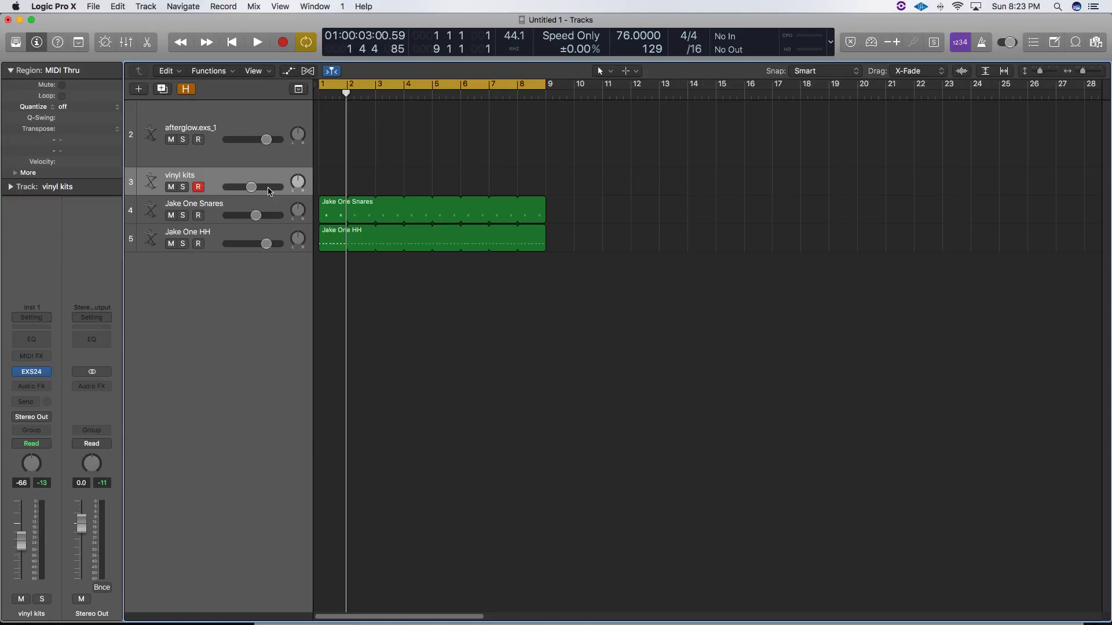
Record a kick pattern across the eight-bar cycle on the vinyl kits track and play it back.
key(r)
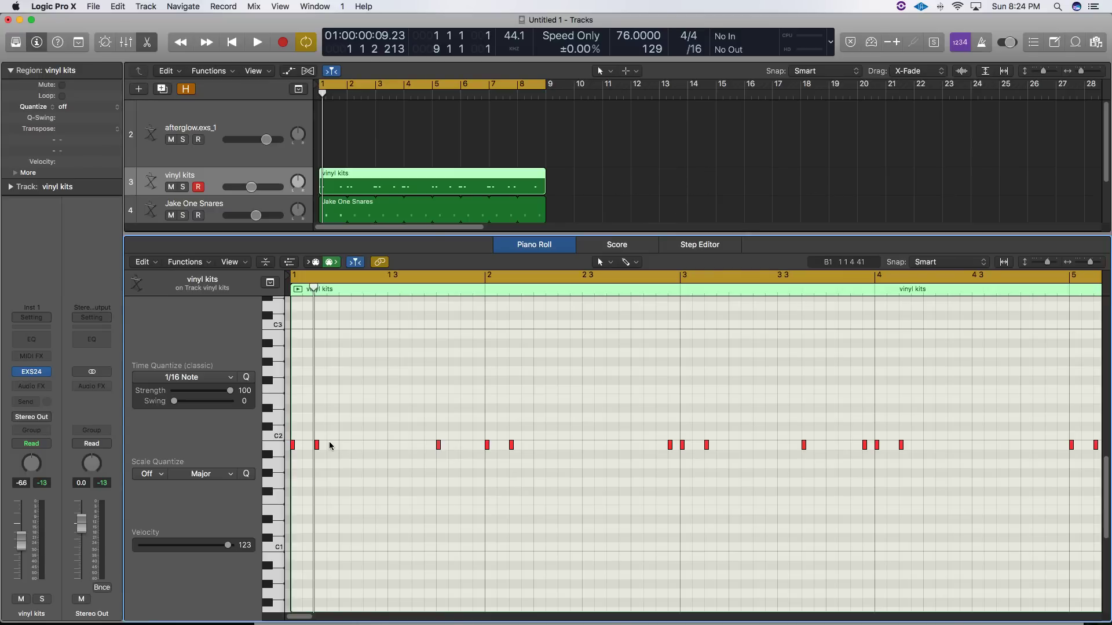
key(space)
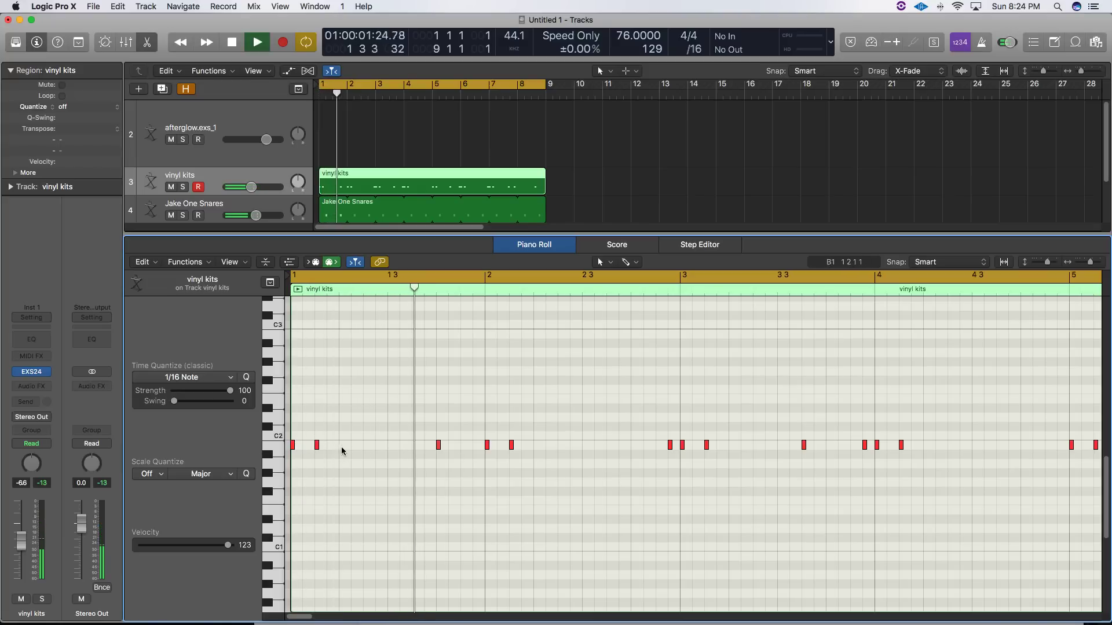
key(space)
Move the kick on beat 4 of bar 1 a sixteenth earlier and the second kick of bar 2 a sixteenth later.
click(438, 445)
drag(438, 445, 427, 446)
key(space)
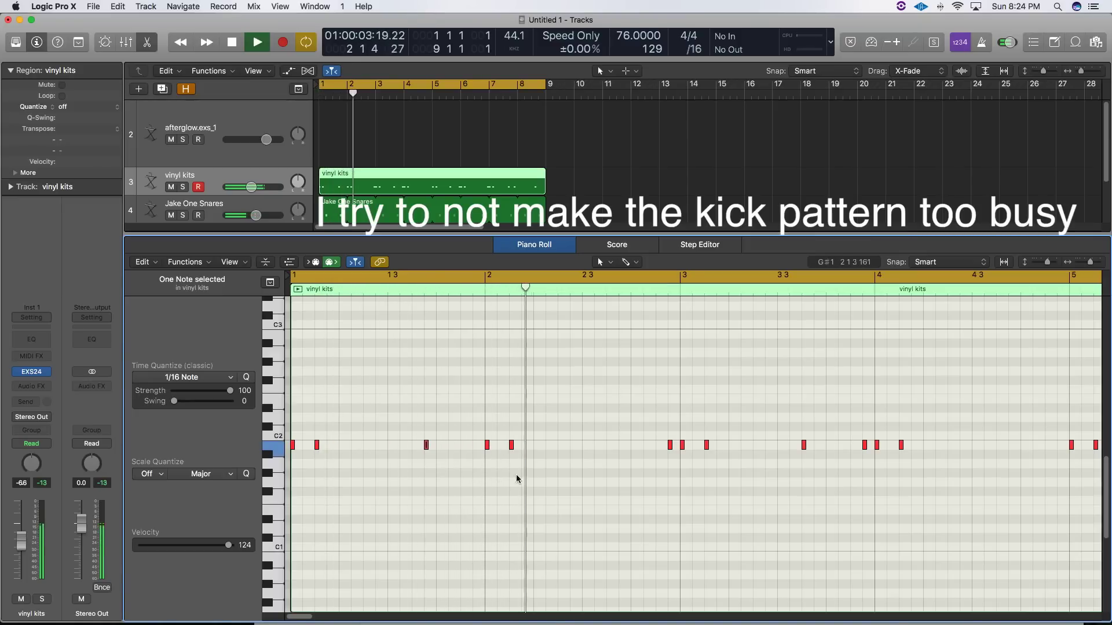
click(511, 445)
drag(511, 444, 524, 447)
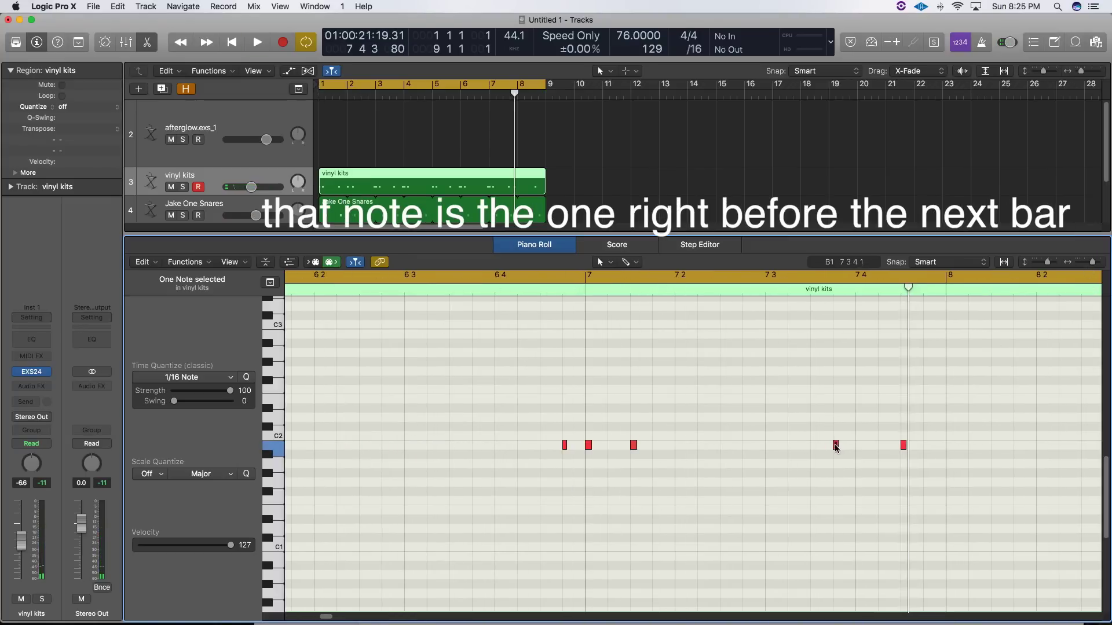
Nudge the bar 7 kick just before beat 4 slightly later, and rework bar 8 with two kicks in beat 1 and a later final kick.
drag(835, 445, 838, 447)
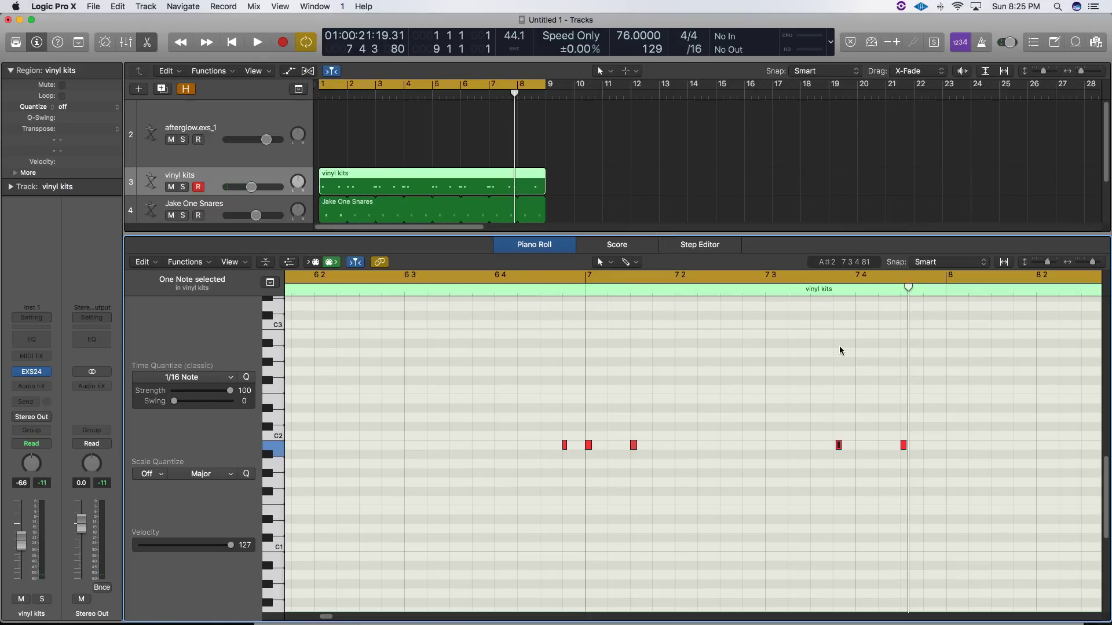
key(c)
double_click(740, 292)
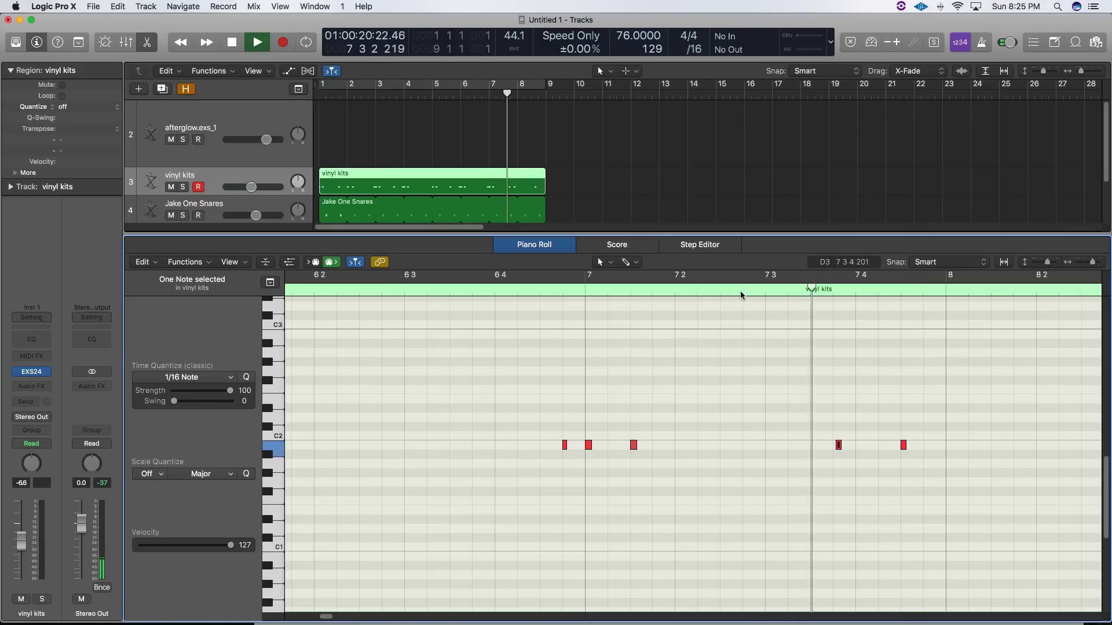
drag(1092, 262, 1088, 262)
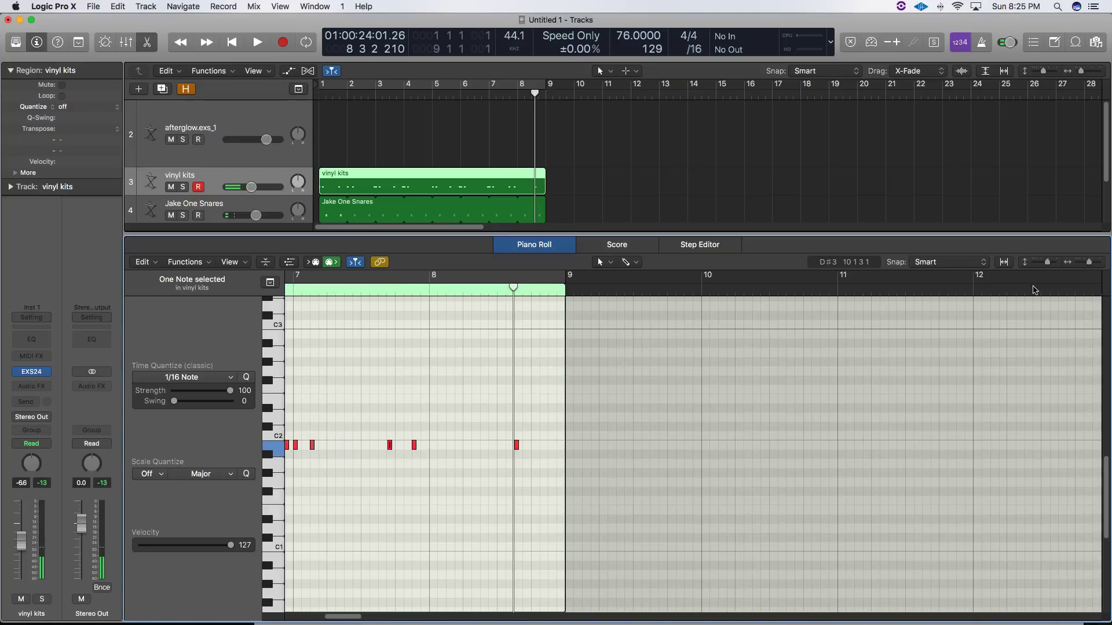
click(443, 446)
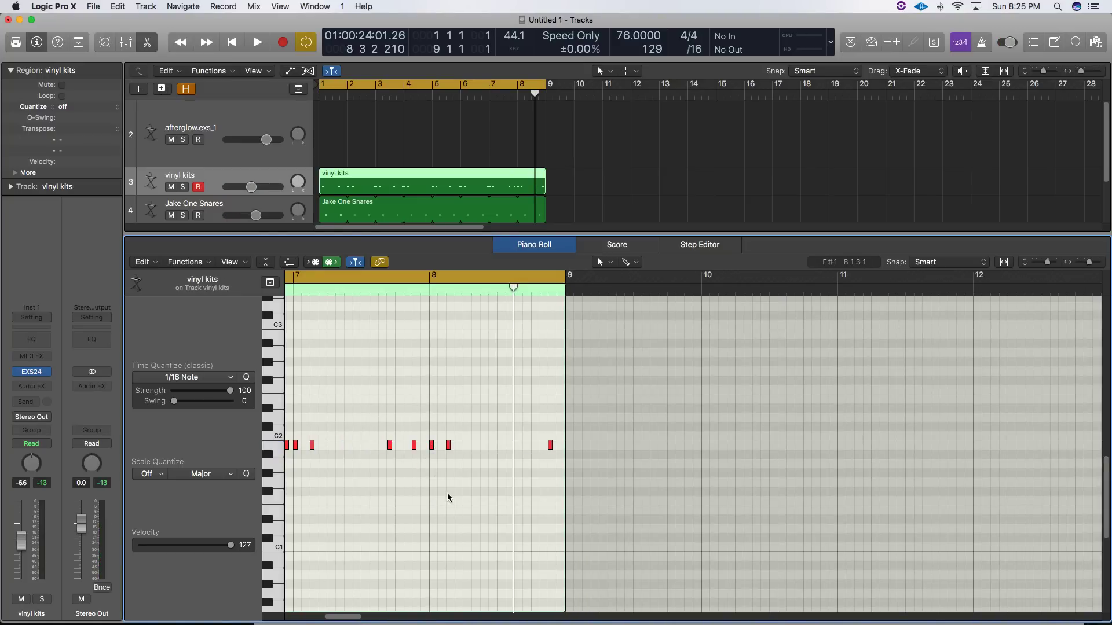
Transpose all the kick notes up to C#3 to audition other kick samples, and shift them back down by octaves.
key(super+a)
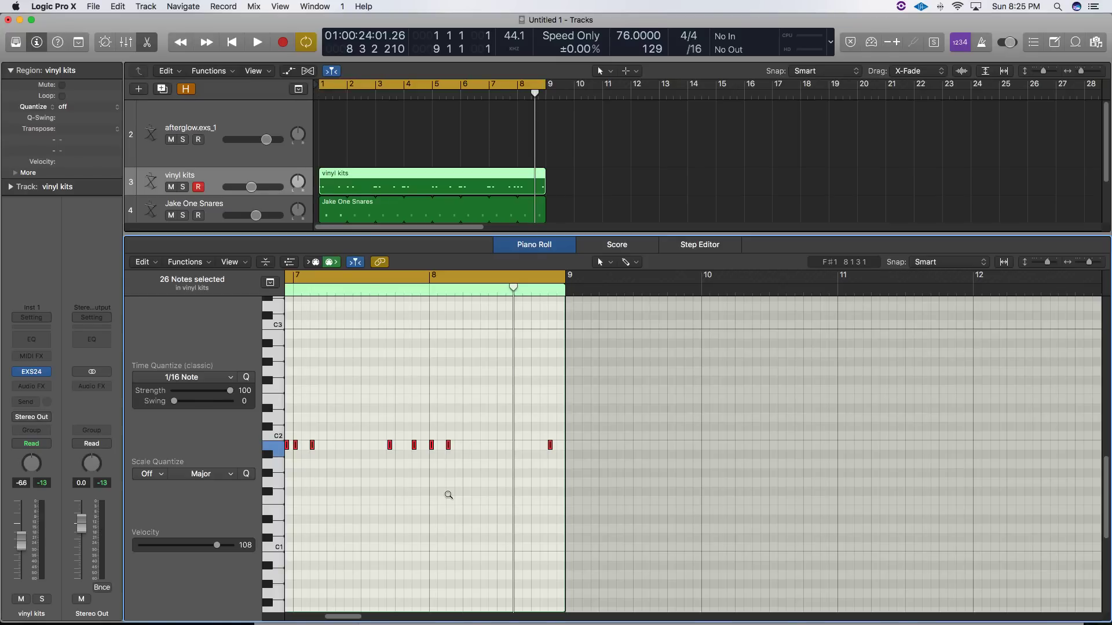
key(alt+Up)
key(alt+Up)
key(alt+Up)
key(alt+Up)
key(alt+Up)
key(alt+Up)
key(alt+Up)
key(alt+Up)
key(alt+Up)
key(alt+Up)
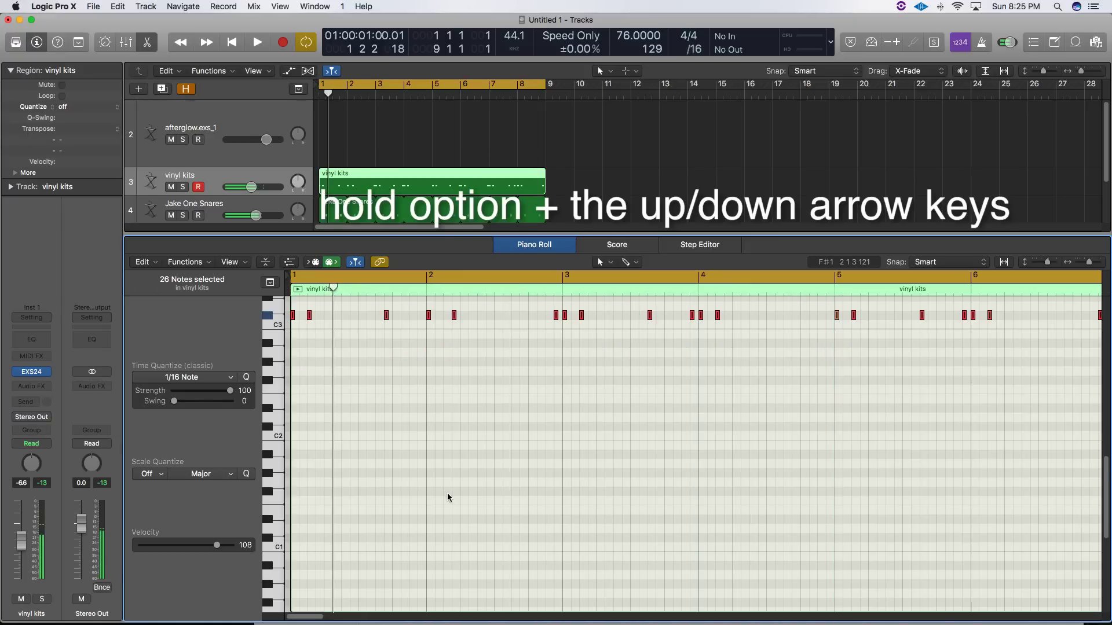
key(alt+shift+Down)
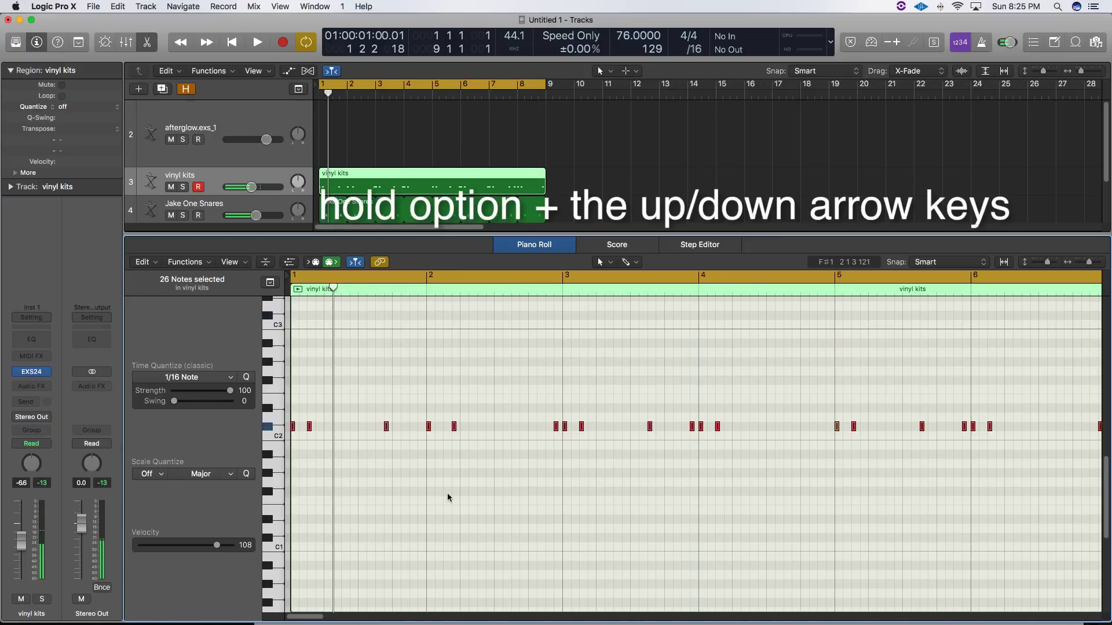
key(alt+shift+Down)
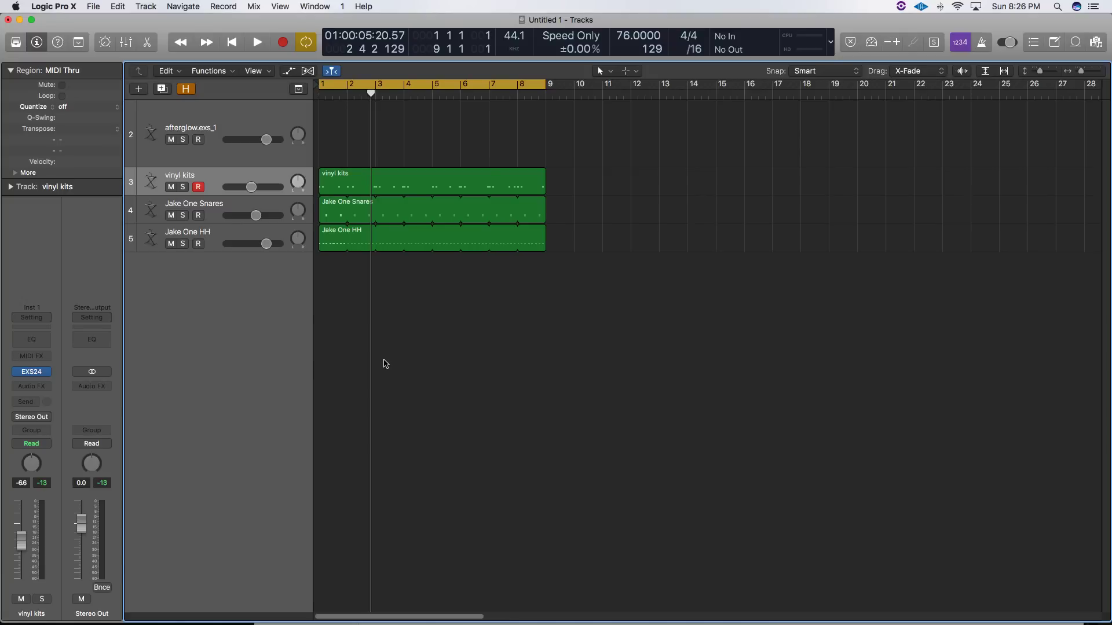
Add a Channel EQ to the Jake One HH track with a high cut at 11400 Hz and the low cut enabled.
click(215, 232)
click(29, 385)
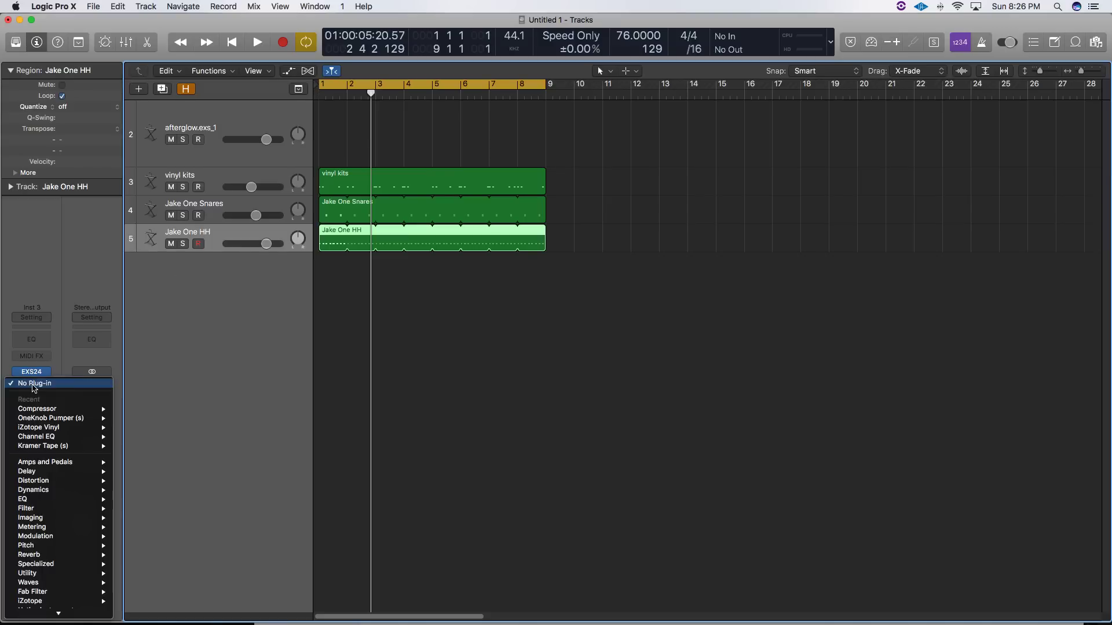
click(45, 349)
click(22, 337)
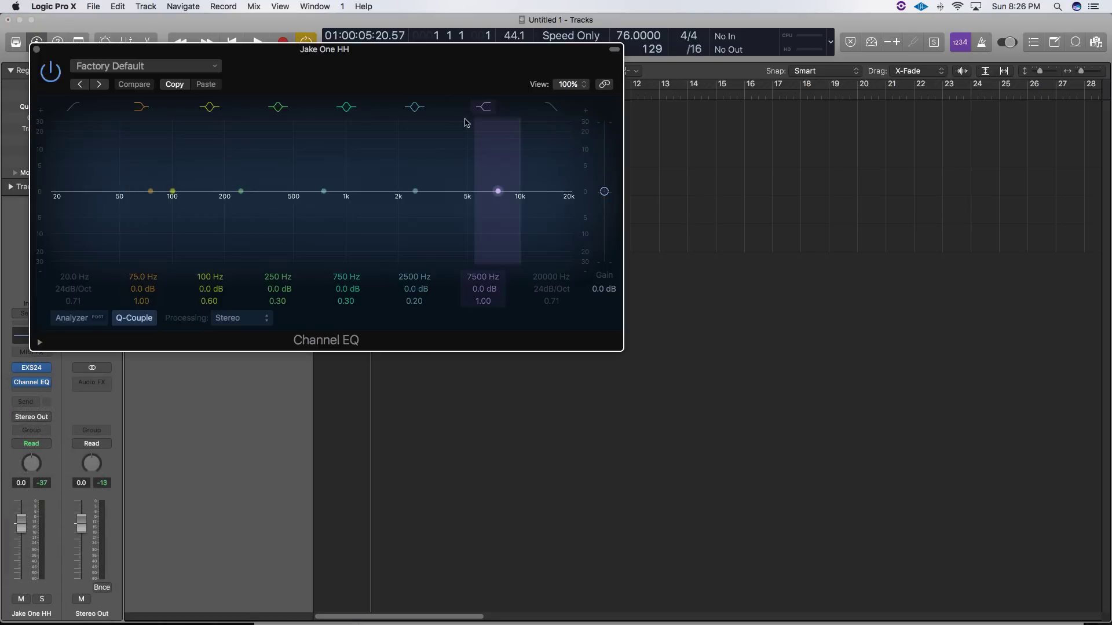
click(547, 108)
drag(562, 207, 513, 242)
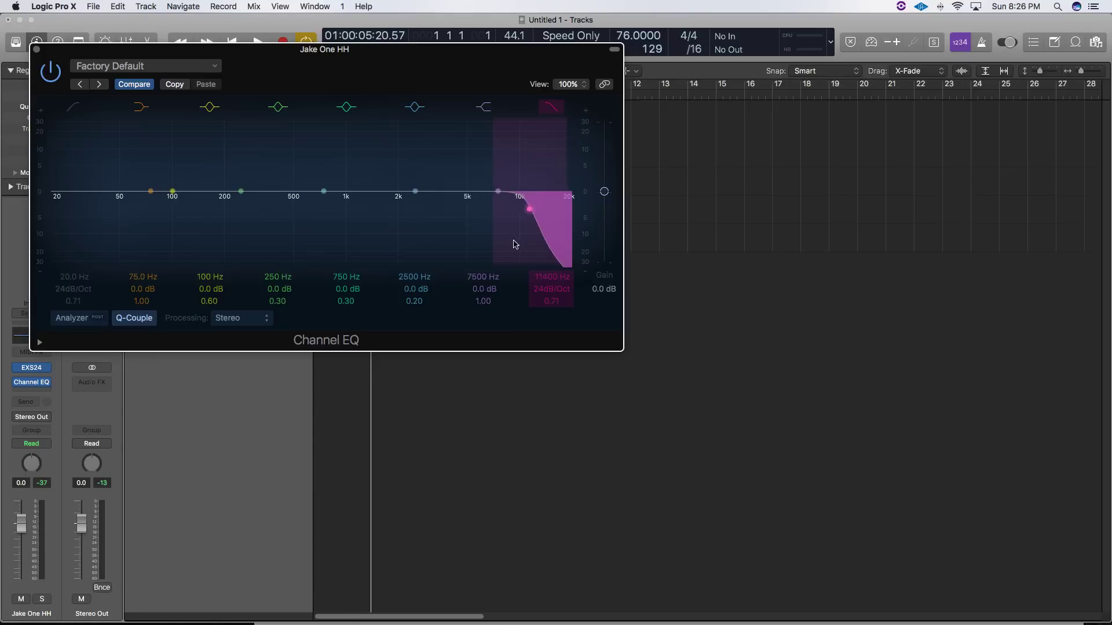
click(74, 108)
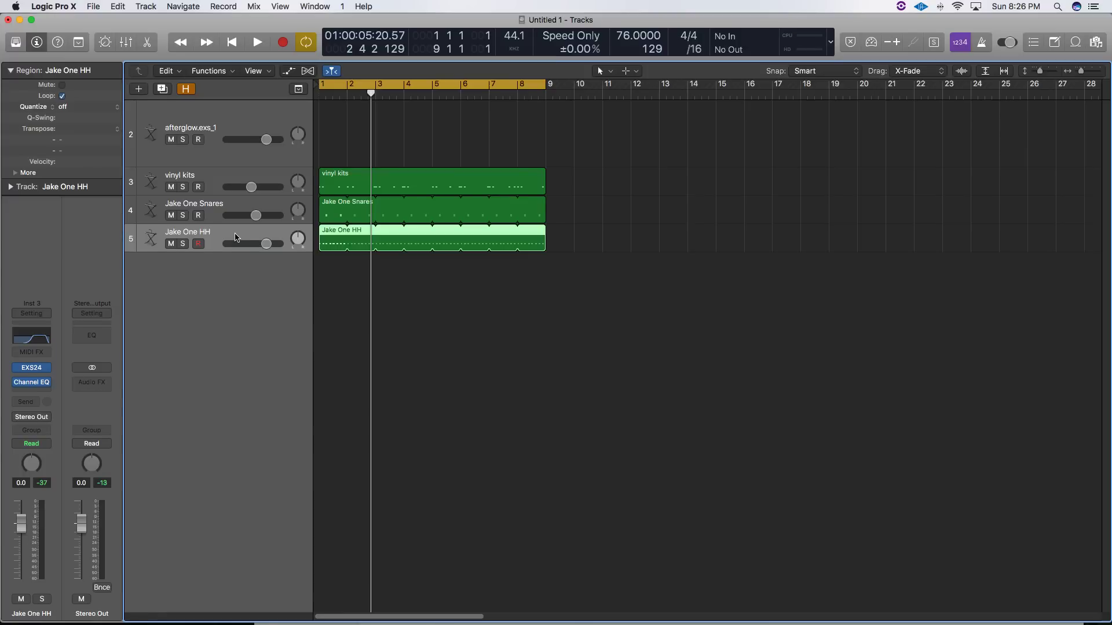
Insert the Waves CLA-76 (s) compressor on the Jake One Snares track.
key(Up)
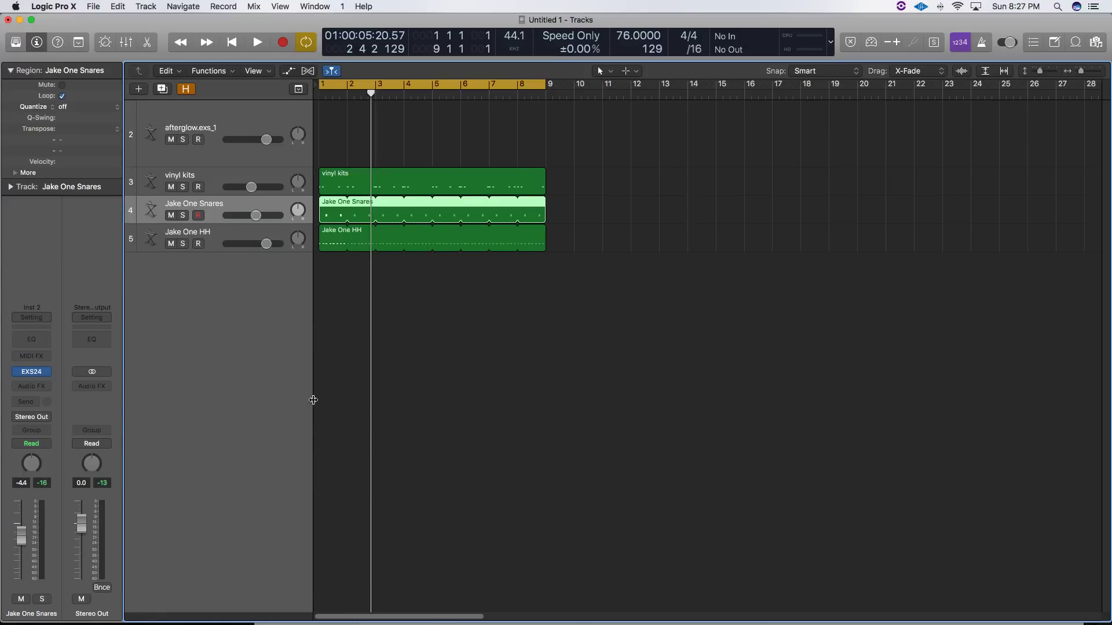
click(31, 386)
mouse_move(57, 590)
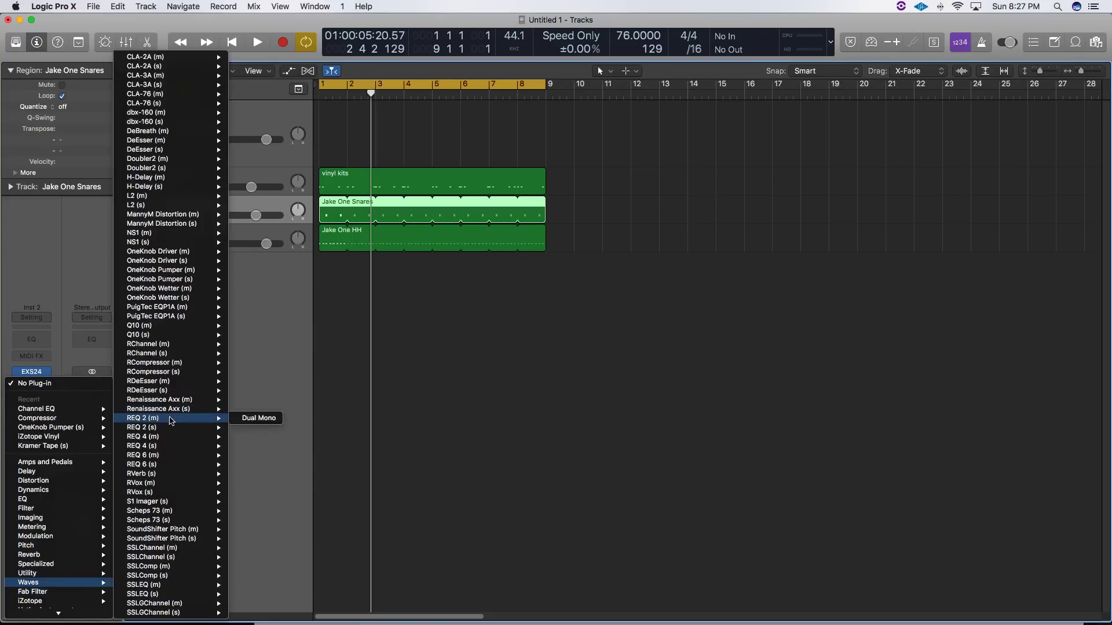
mouse_move(218, 104)
click(252, 103)
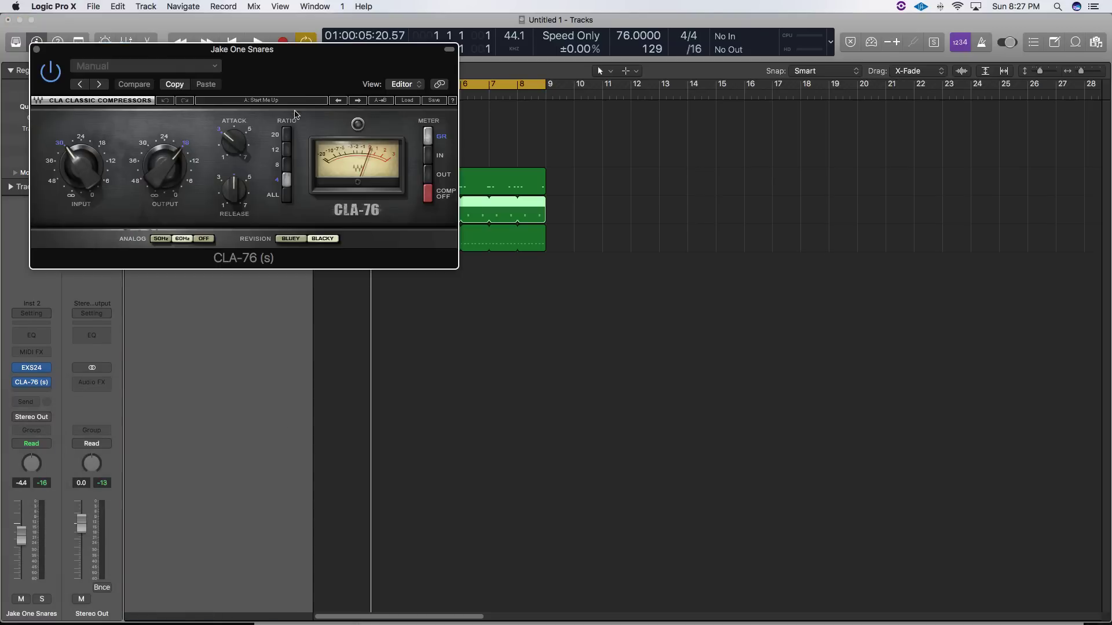
Set the snare compressor's release to about 5 with analog off, adjust its attack, input and output levels, and mute the vinyl kits track.
drag(232, 44, 470, 280)
drag(471, 372, 471, 383)
drag(471, 421, 472, 405)
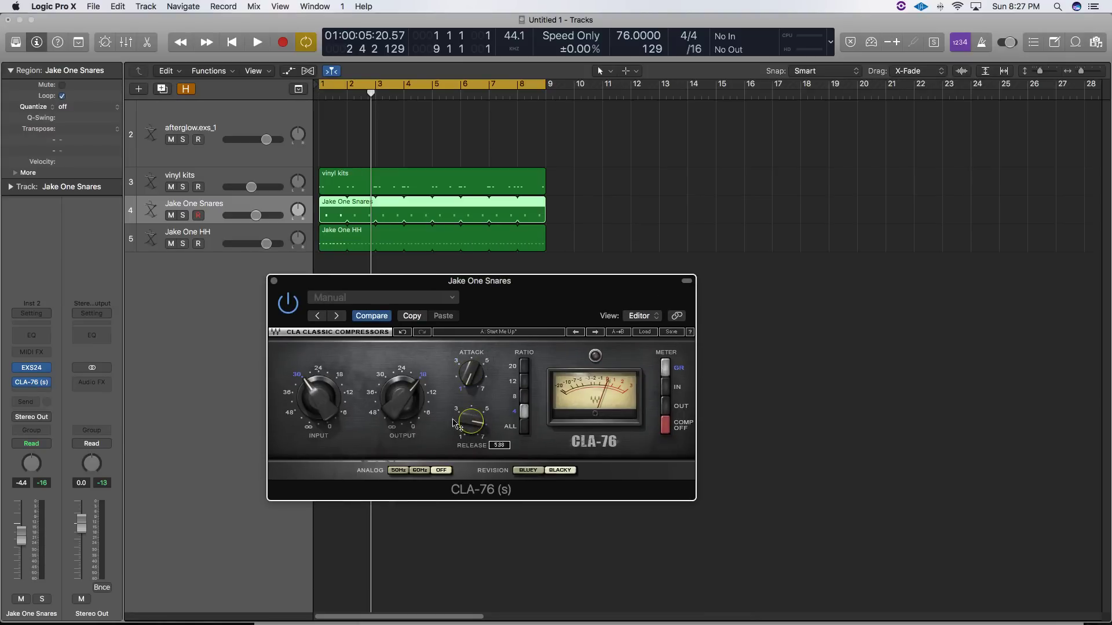
drag(402, 282, 453, 305)
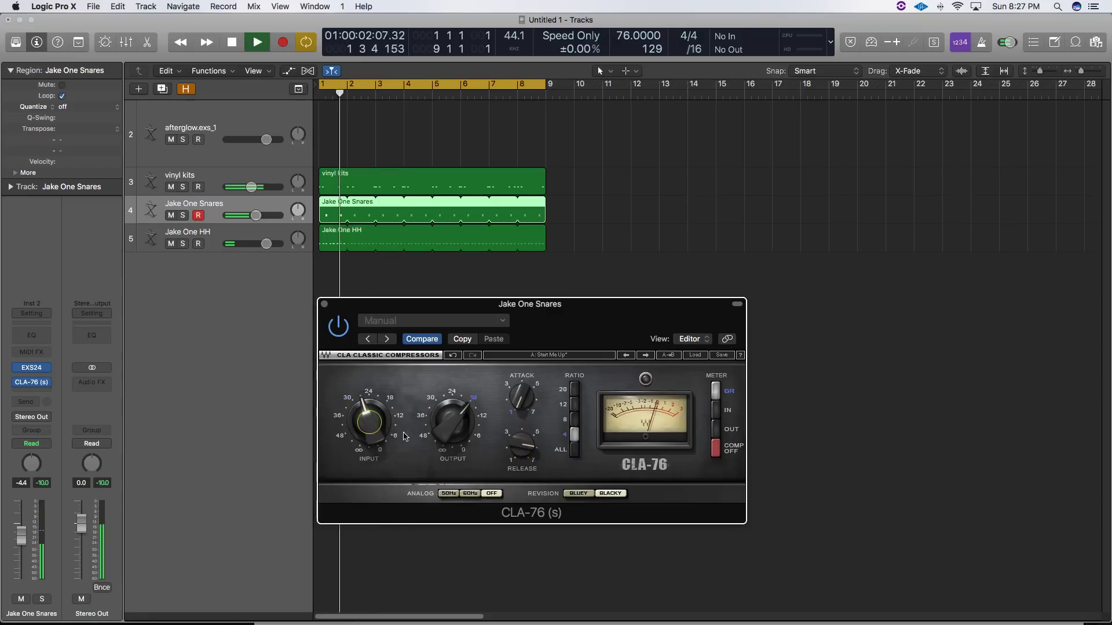
drag(452, 421, 452, 434)
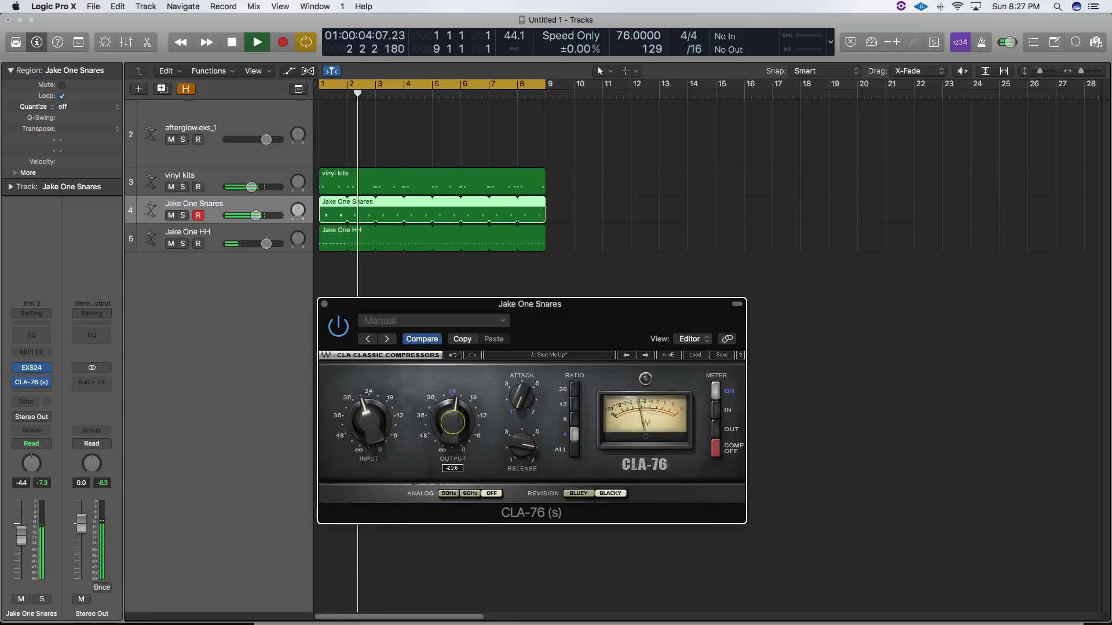
click(170, 187)
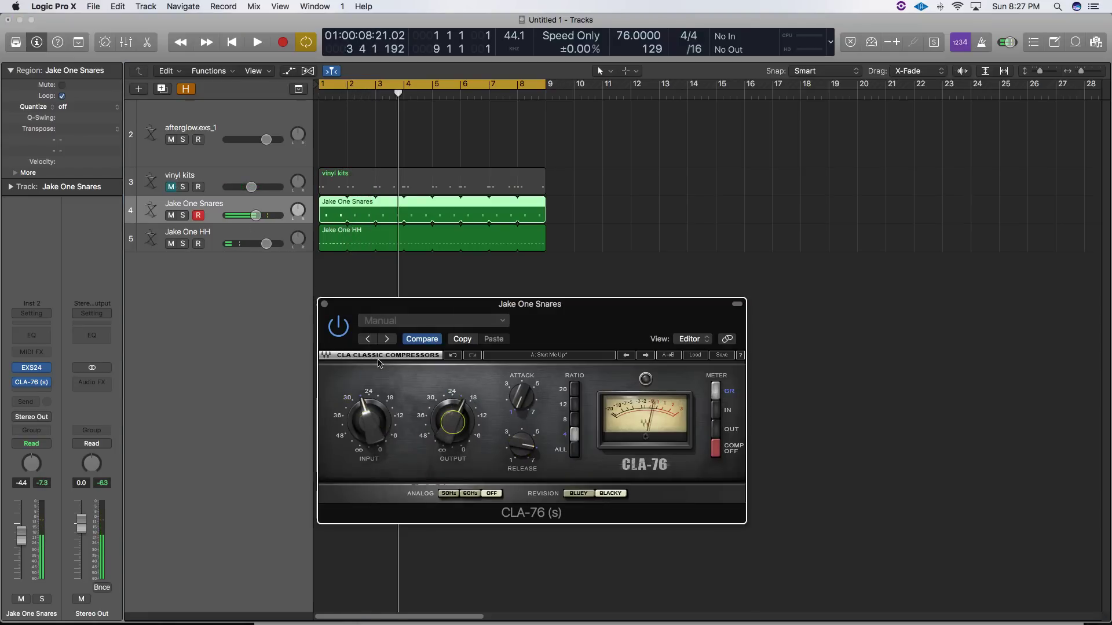
click(324, 304)
key(space)
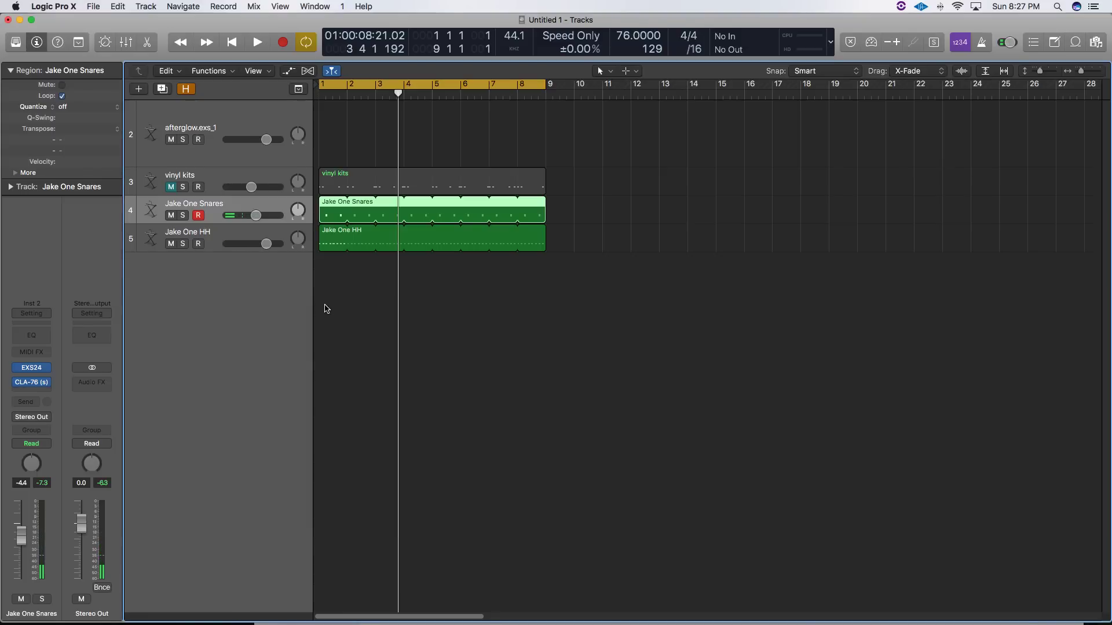
Add a Channel EQ to the Jake One Snares track with a high cut at about 5800 Hz and a low cut at about 76 Hz.
click(31, 335)
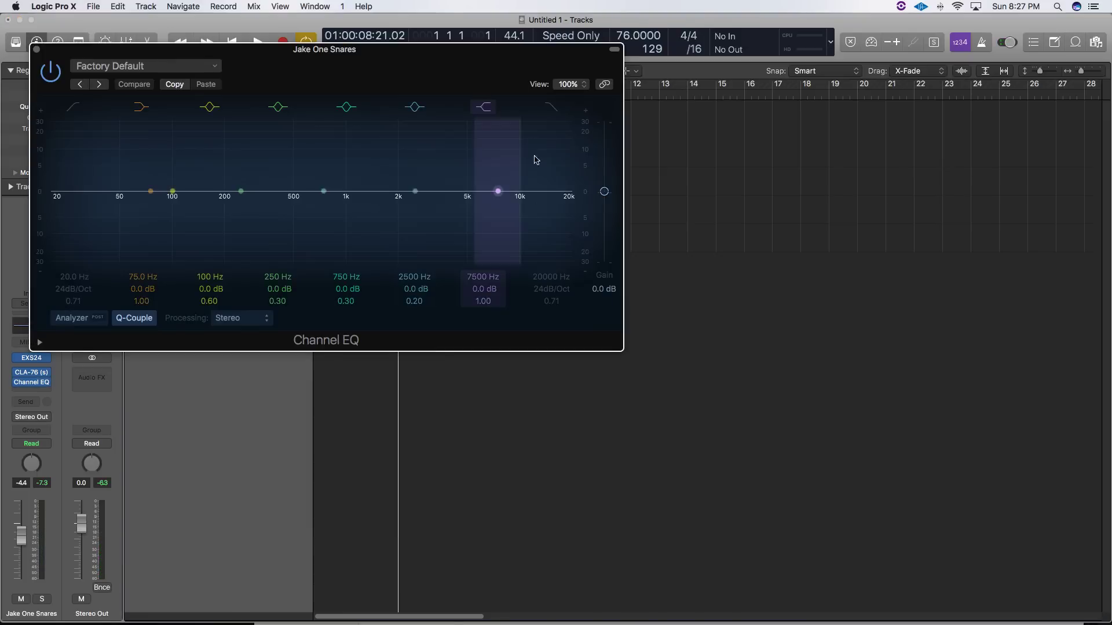
drag(548, 178, 445, 250)
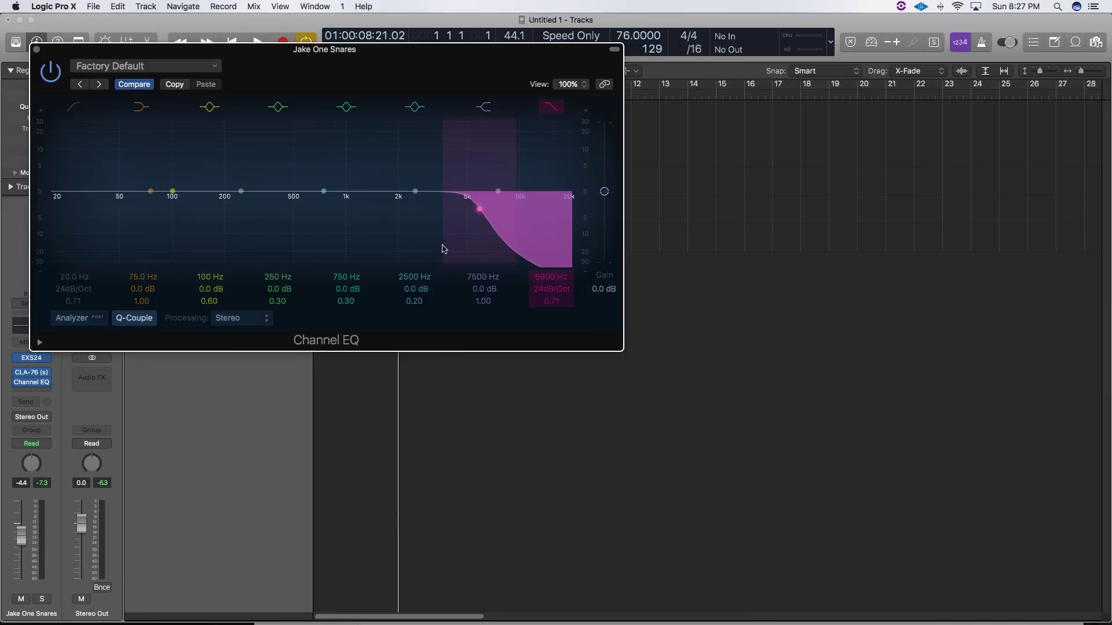
click(78, 117)
drag(74, 241, 182, 251)
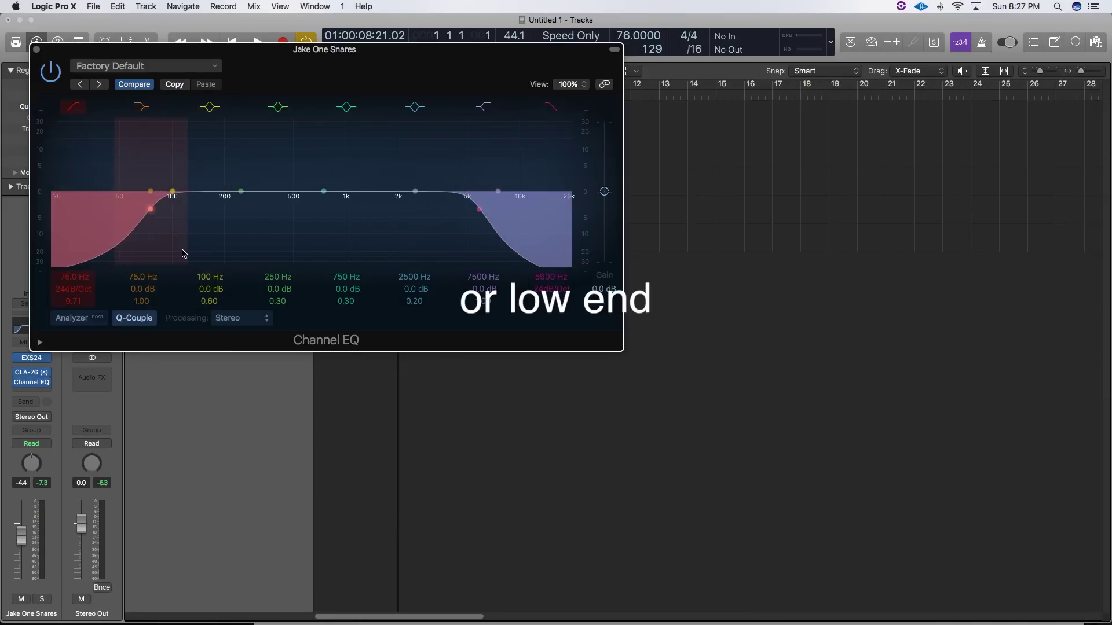
drag(327, 58, 624, 290)
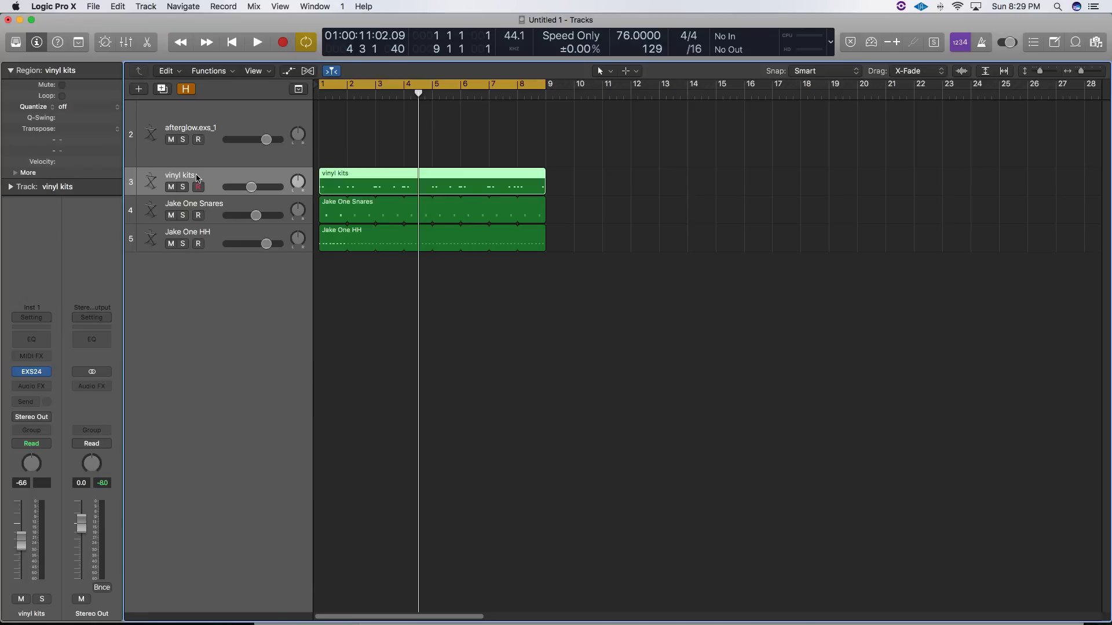
Insert the stereo CLA-76 (s) compressor on the vinyl kits track, adjust its attack and release, and audition it with analog off.
click(32, 386)
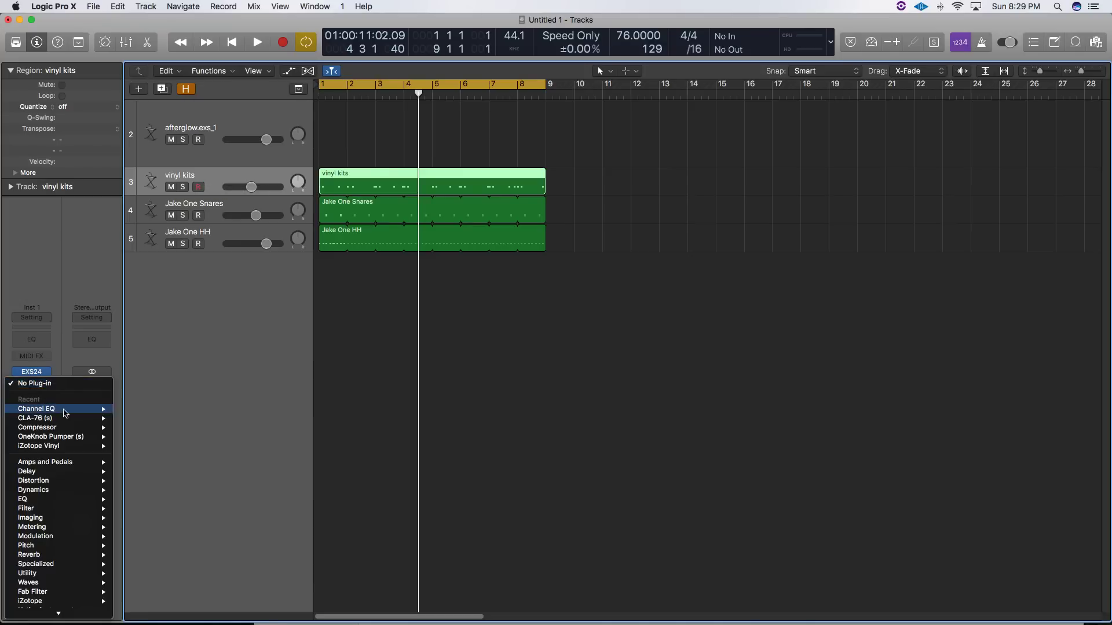
mouse_move(69, 418)
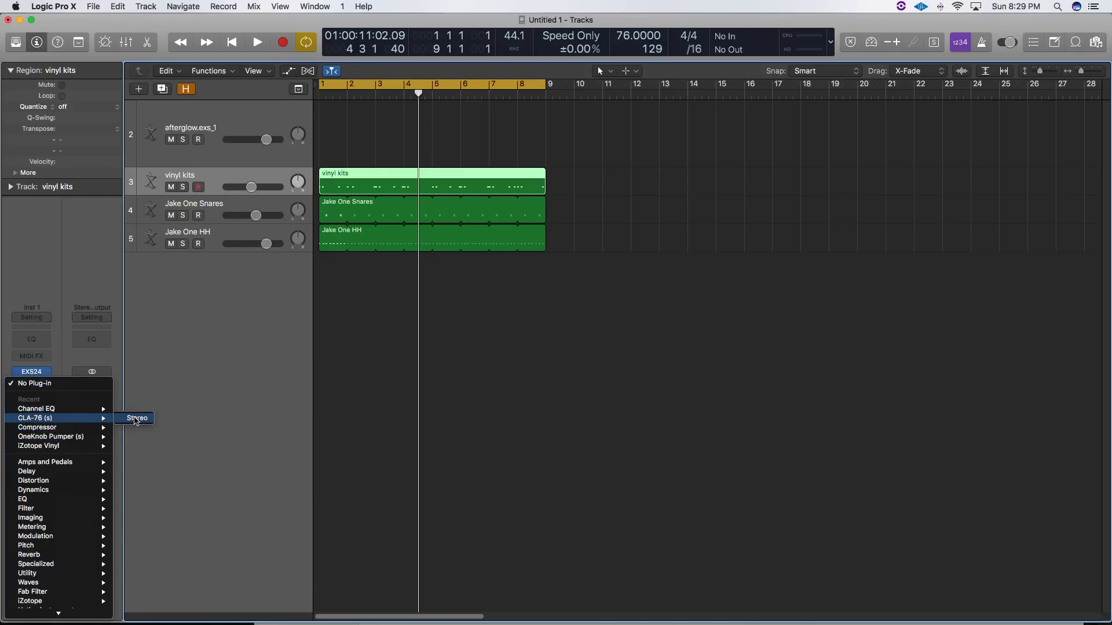
click(136, 418)
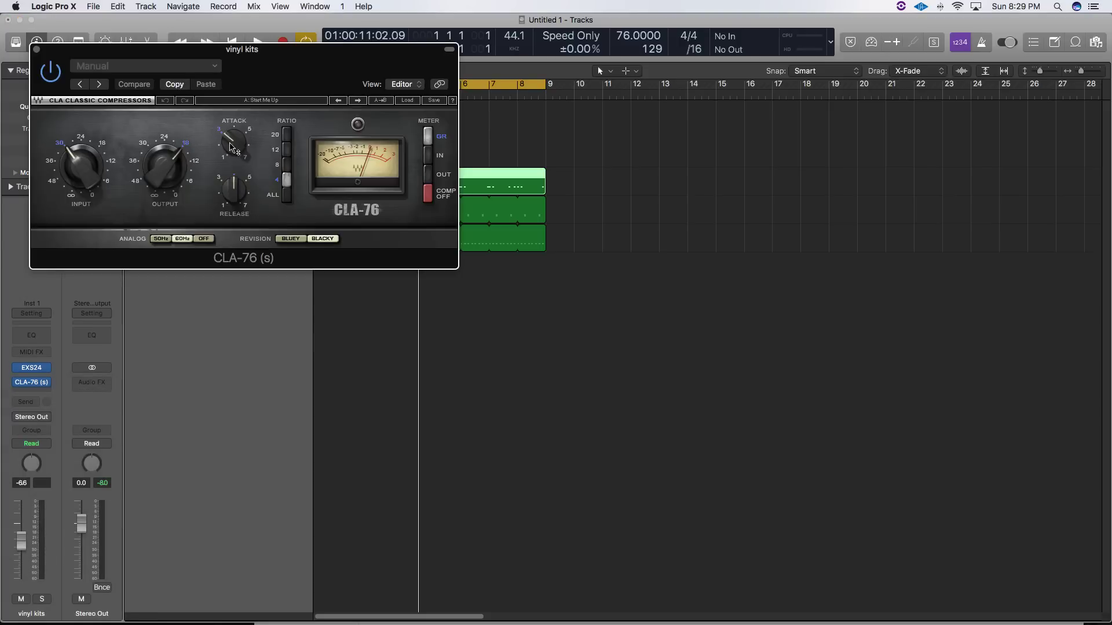
drag(230, 144, 233, 171)
drag(263, 70, 546, 353)
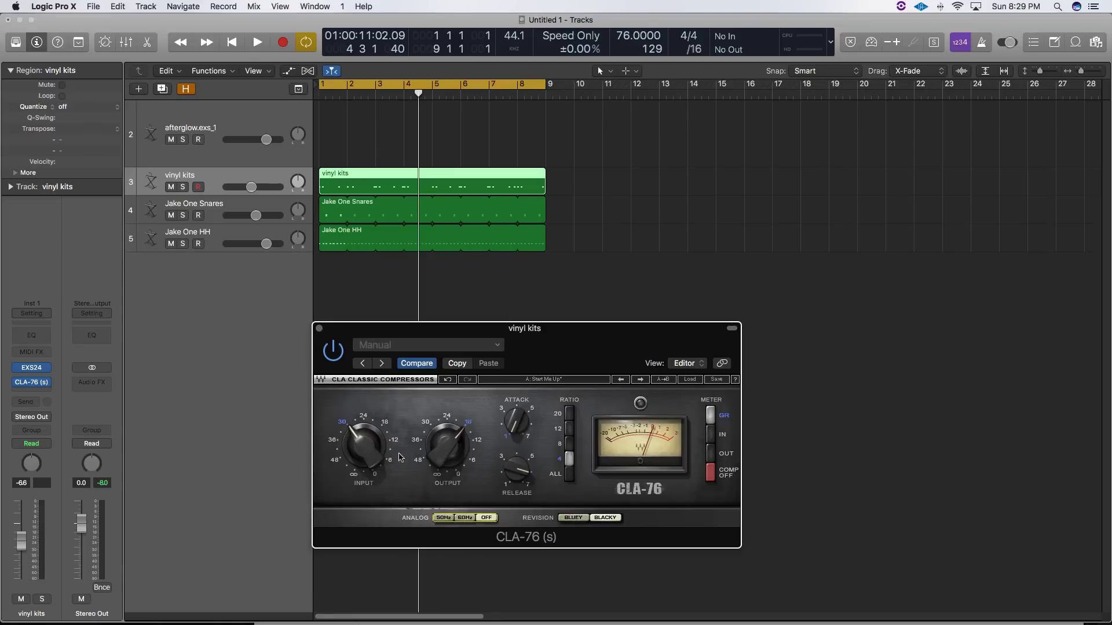
key(space)
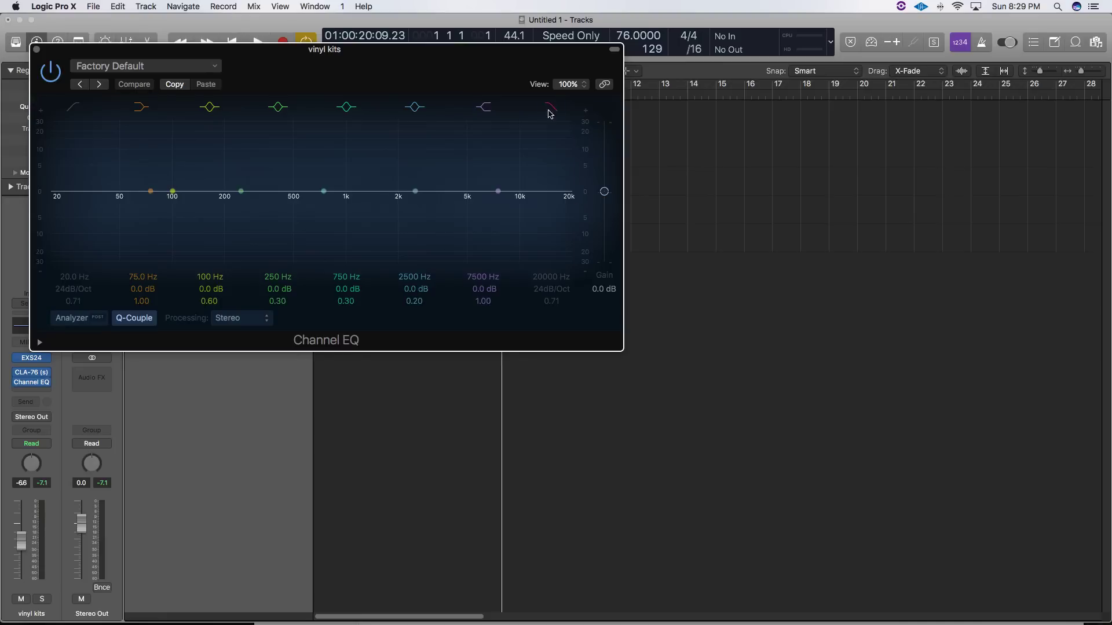
Set the high cut to 3750 Hz and the low cut to about 67 Hz in a Channel EQ on the vinyl kits track.
drag(555, 240, 418, 251)
key(space)
drag(351, 80, 581, 267)
click(302, 294)
drag(296, 398, 405, 426)
Boost the kick EQ by 2 dB at 190 Hz with Q 1.20, cut 2.5 dB at 500 Hz, and raise the cut's Q.
drag(503, 406, 496, 401)
drag(513, 492, 513, 462)
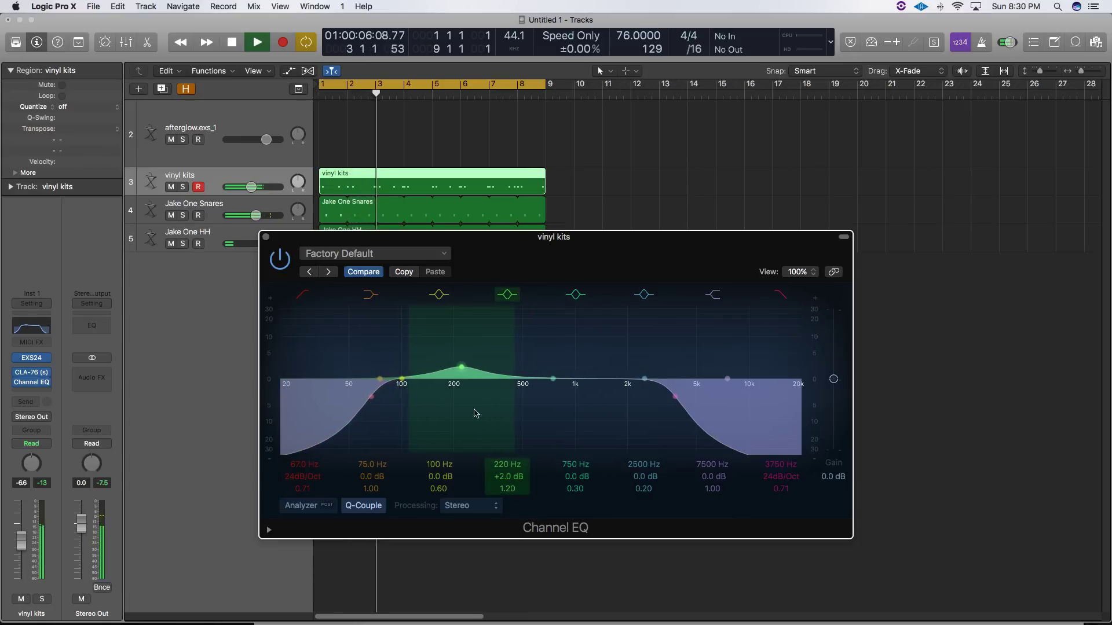
drag(464, 376, 442, 380)
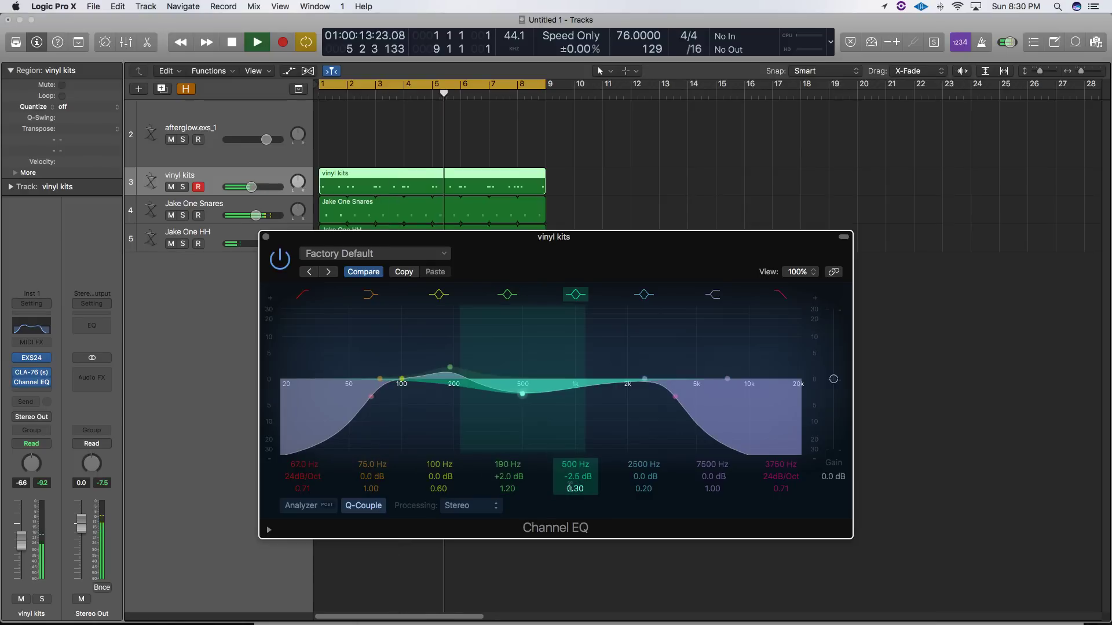
drag(575, 493, 575, 458)
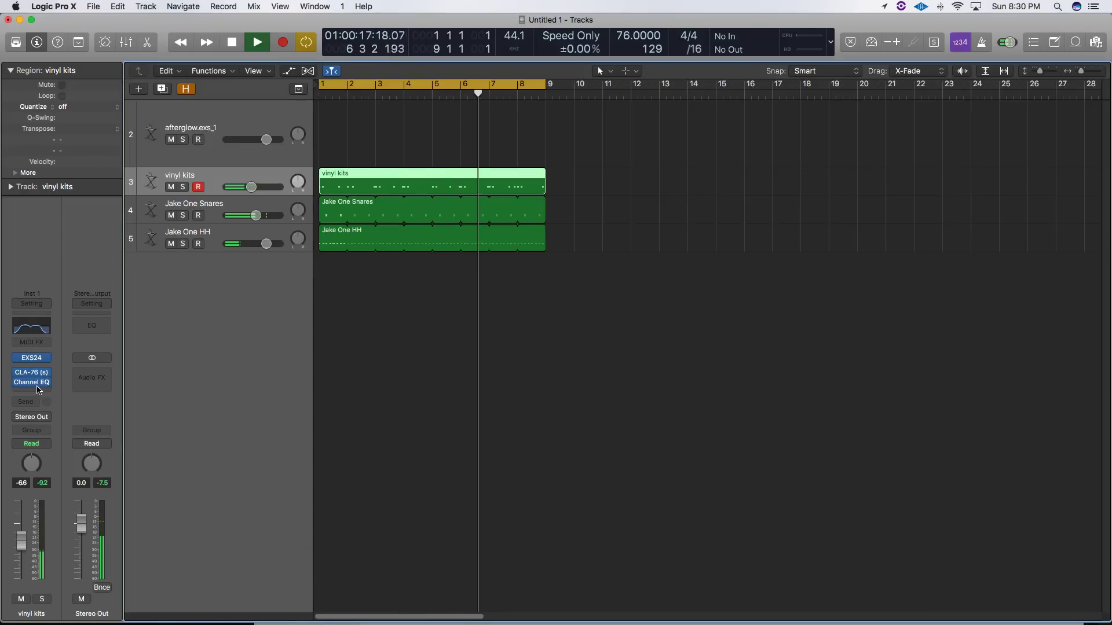
Insert the stereo Waves RBass (s) plug-in on the vinyl kits track, with frequency at 70 Hz and gain reduced to -6.1 dB.
click(37, 392)
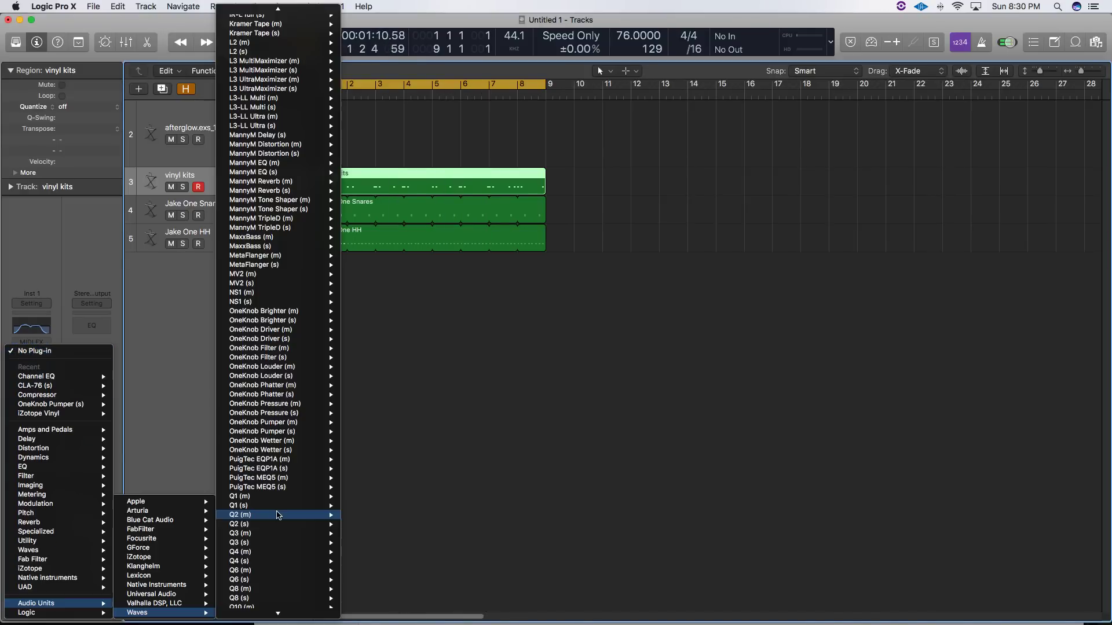
scroll(278, 516, down, 8)
mouse_move(276, 431)
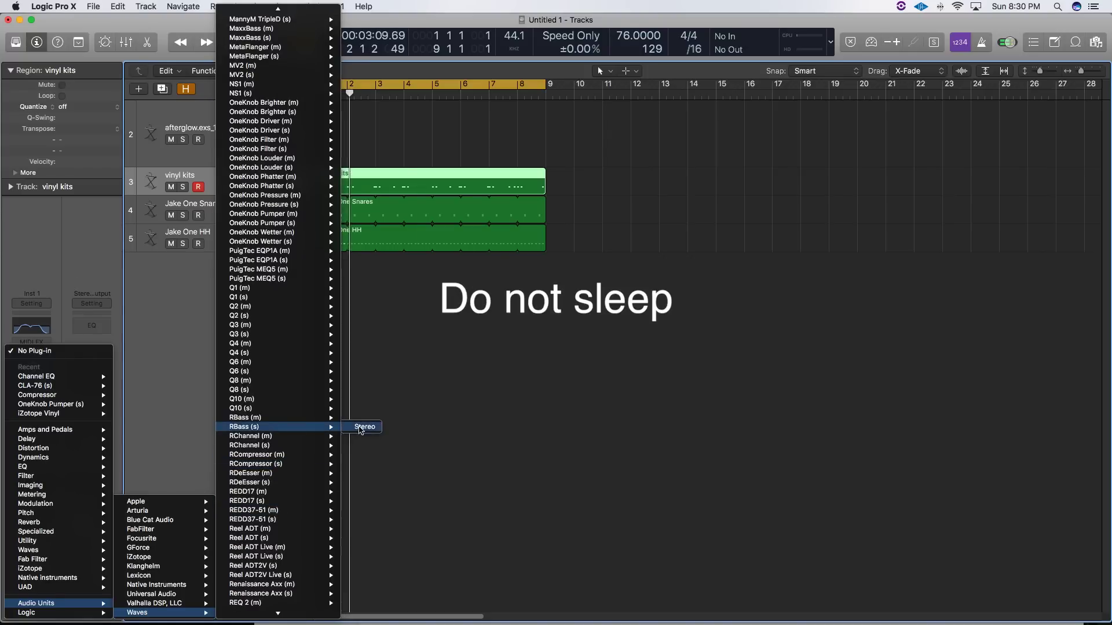
click(364, 427)
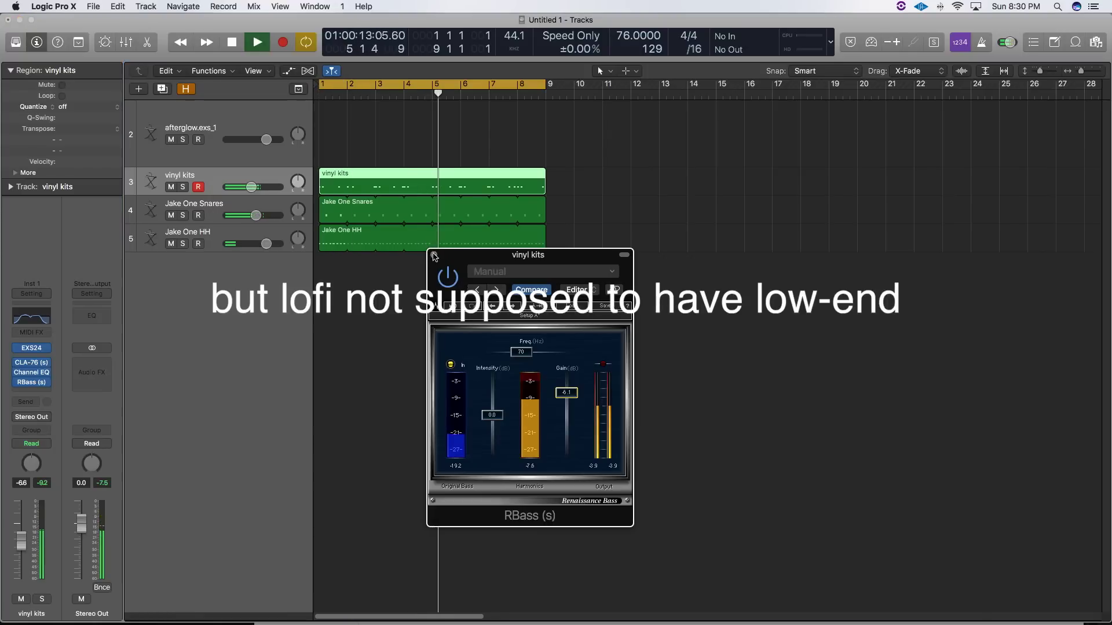
click(434, 255)
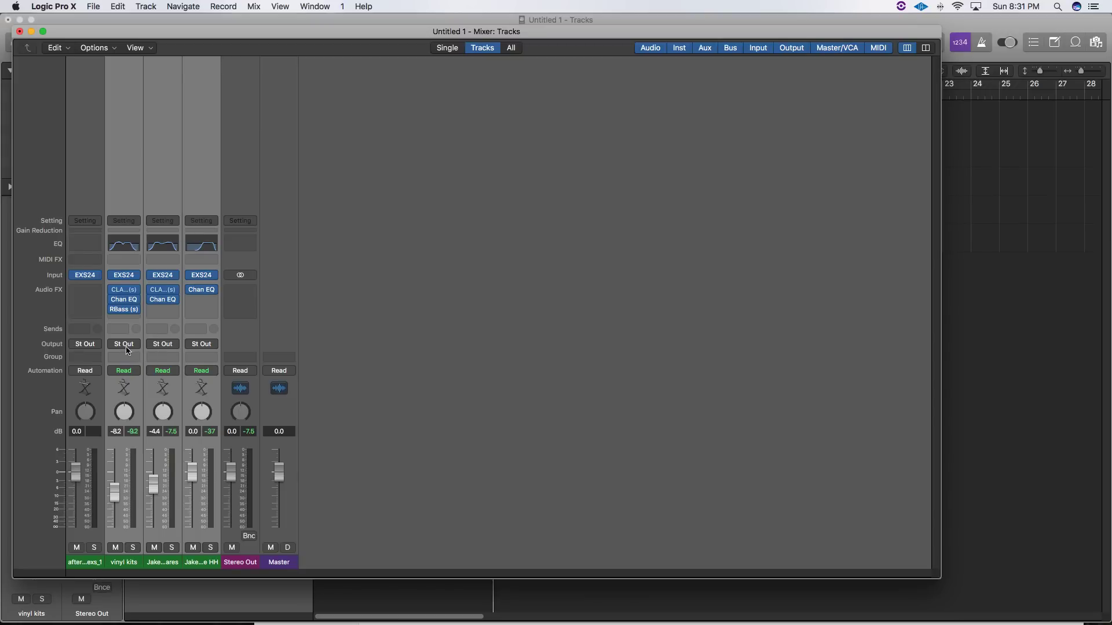
Route the outputs of the vinyl kits, Jake One Snares and Jake One HH tracks to Bus 10 in the mixer.
click(125, 346)
mouse_move(133, 386)
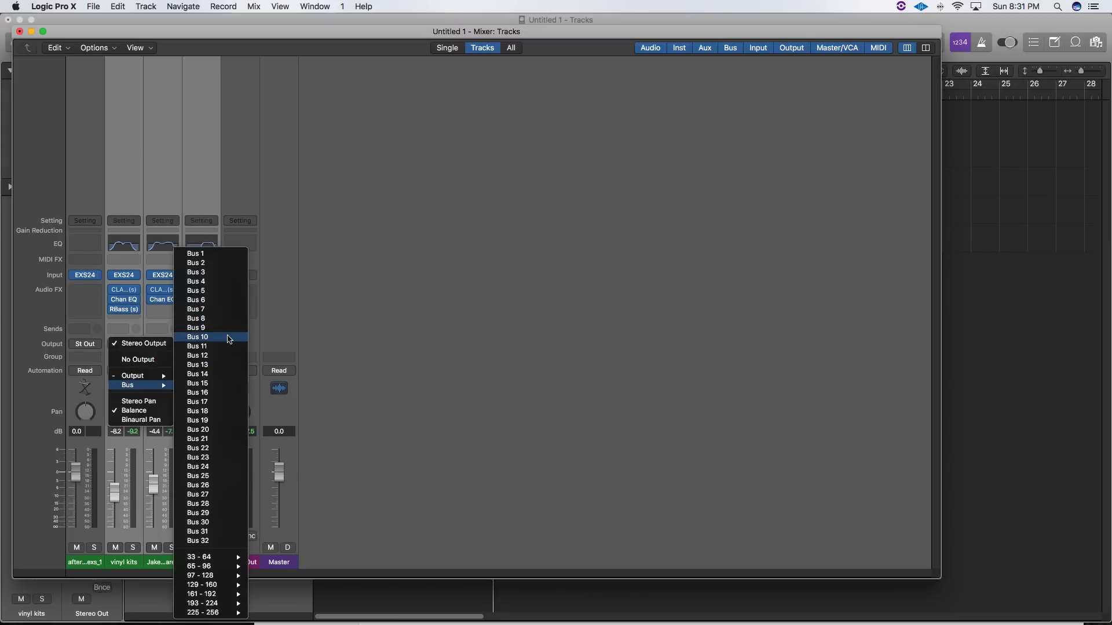
click(228, 338)
key(super+w)
Insert the stereo Waves Kramer Tape (s) plug-in on the Aux 1 channel fed by Bus 10.
click(89, 365)
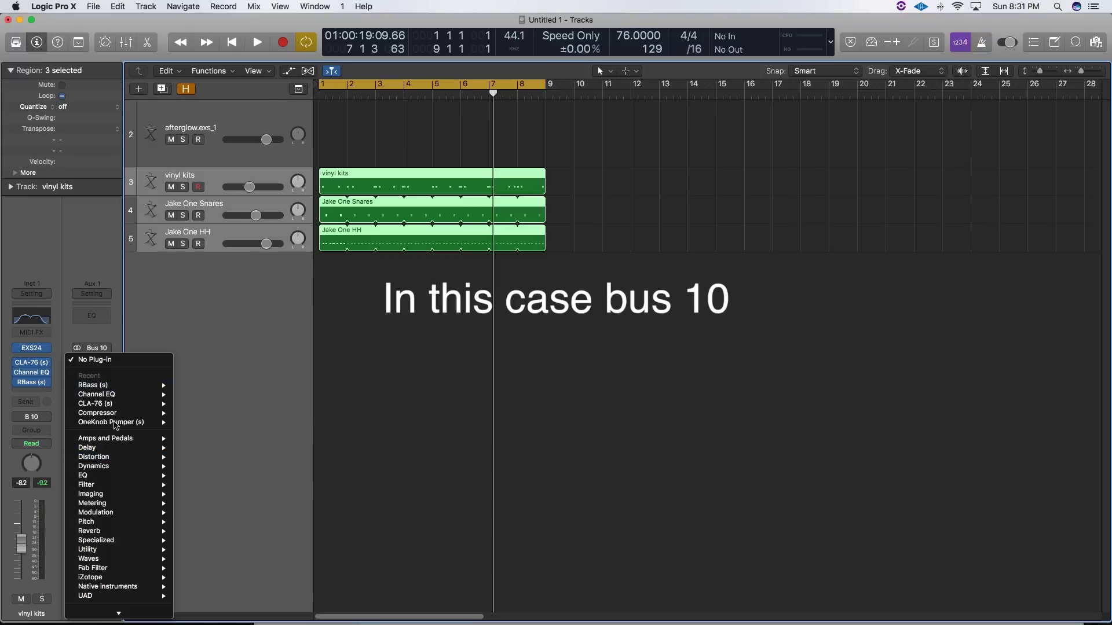
mouse_move(116, 604)
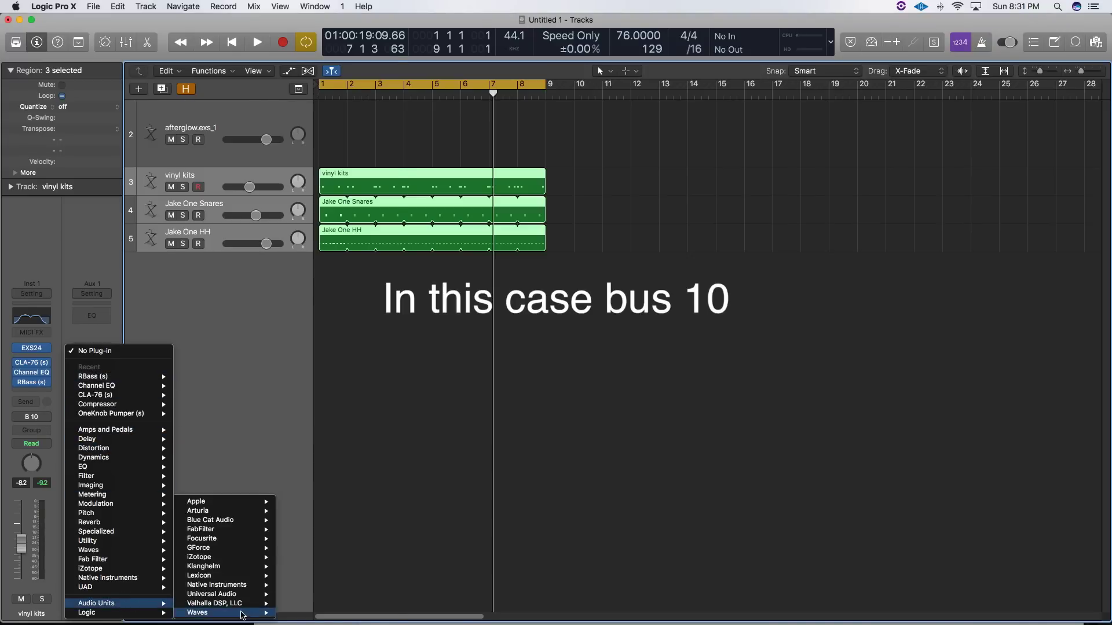
mouse_move(220, 613)
mouse_move(336, 560)
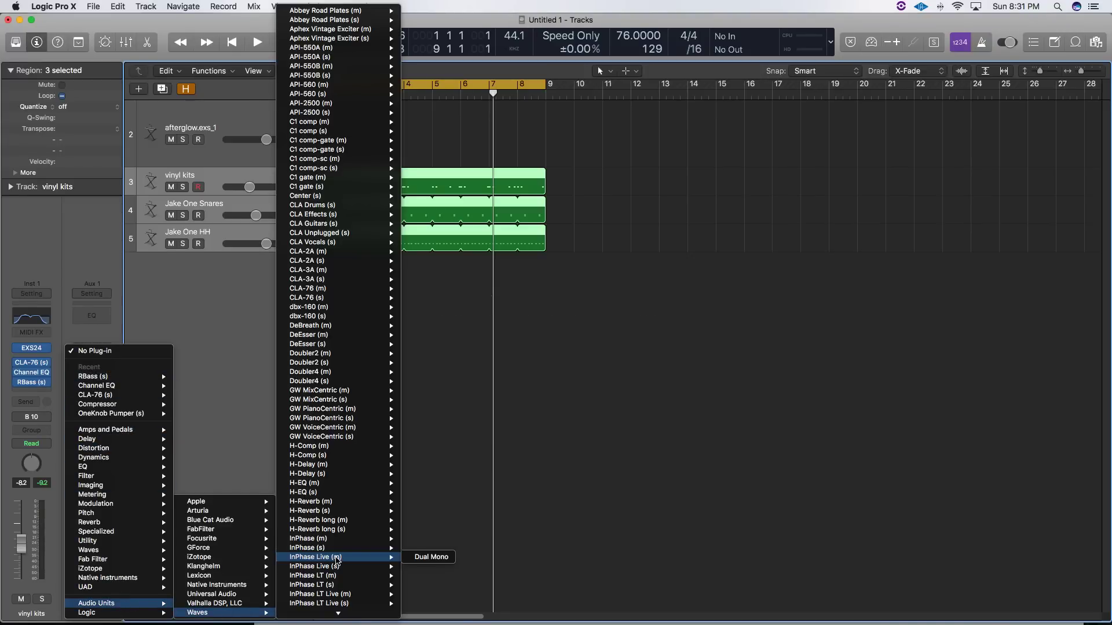
scroll(337, 560, down, 5)
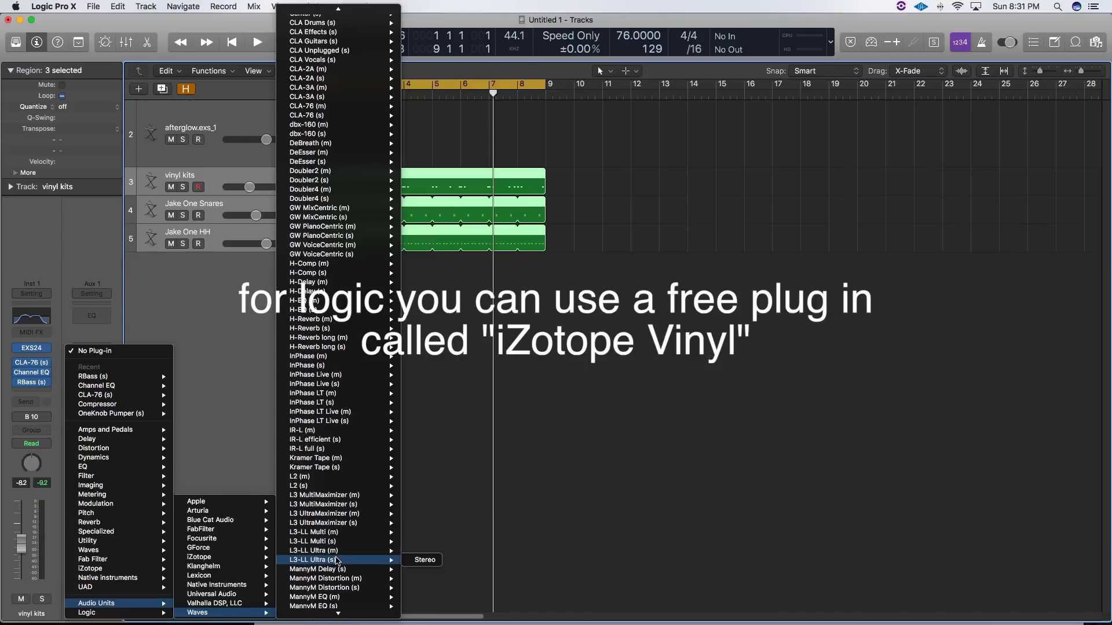
mouse_move(375, 470)
click(424, 467)
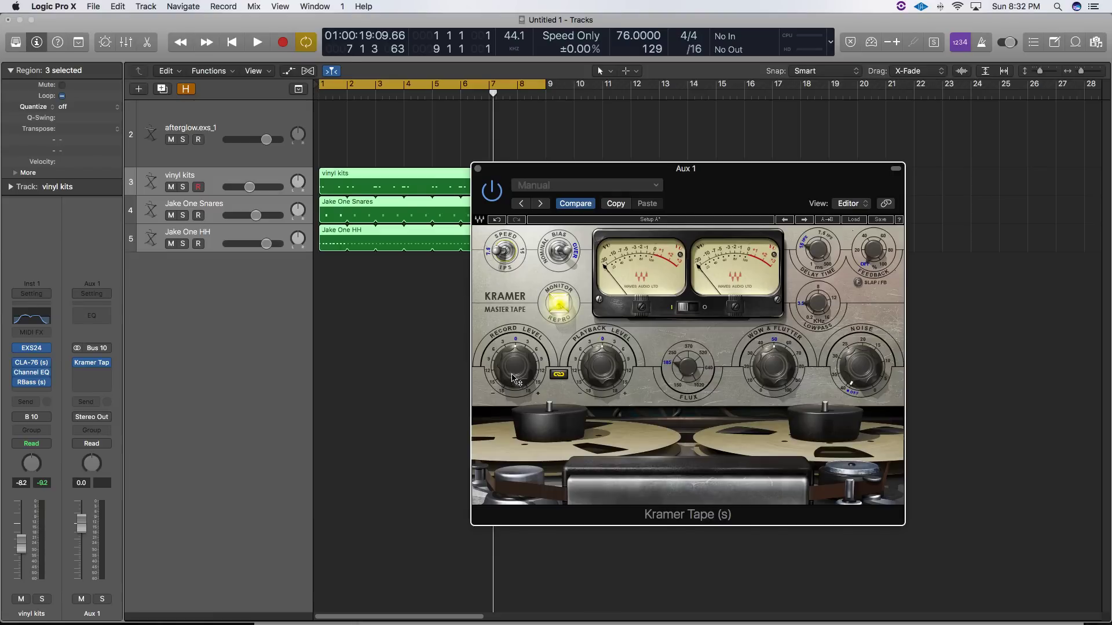
Raise the record level and the wow and flutter amount in Kramer Tape on Aux 1, and deselect the drum regions.
drag(515, 379, 515, 373)
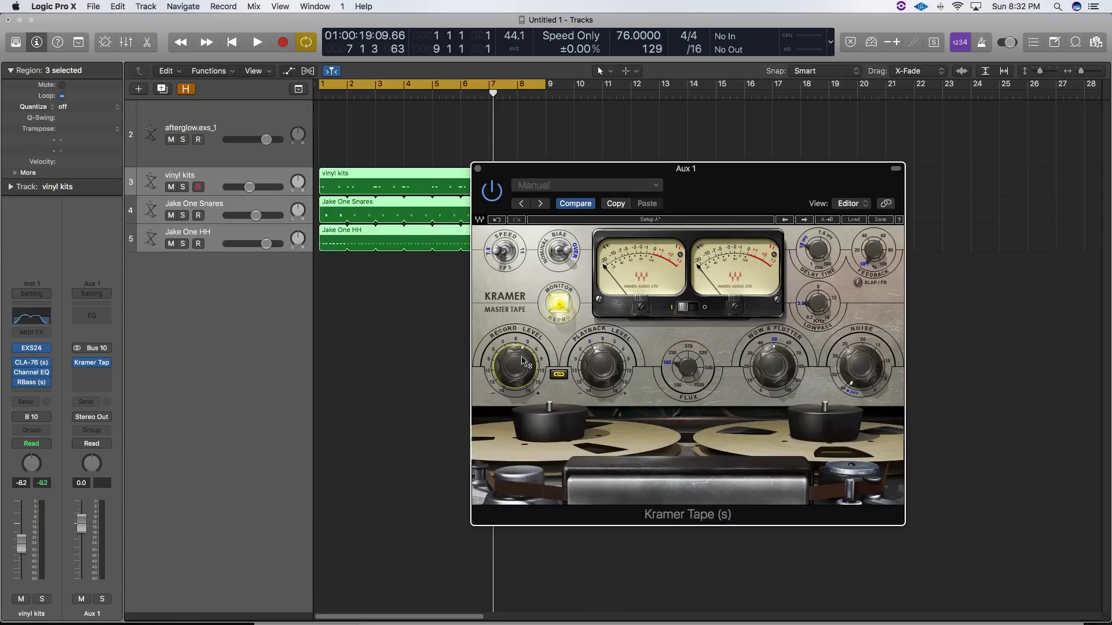
drag(763, 371, 764, 368)
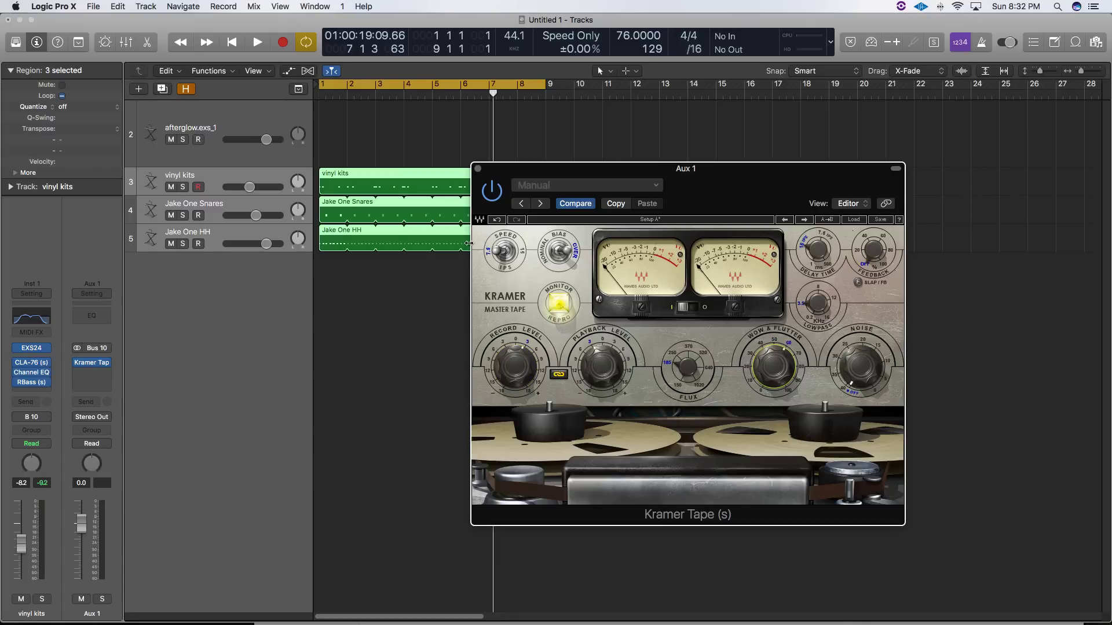
click(477, 169)
click(411, 308)
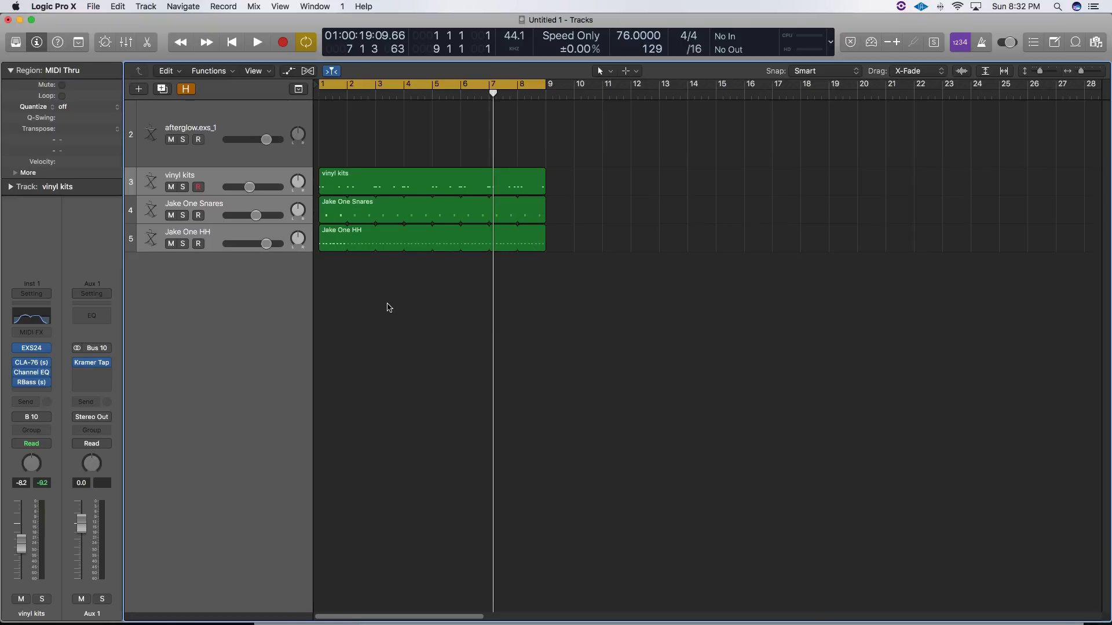
Add a Bus 7 send to the vinyl kits track, turn up its send level, and mute the Aux 2 channel it feeds.
click(193, 121)
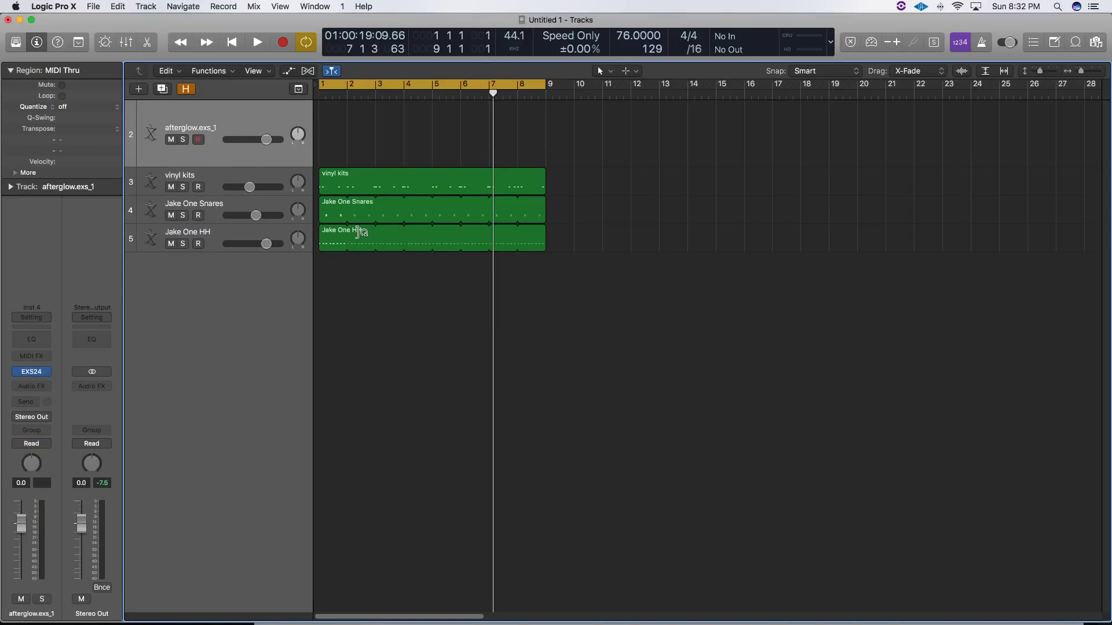
click(345, 183)
click(26, 402)
mouse_move(32, 452)
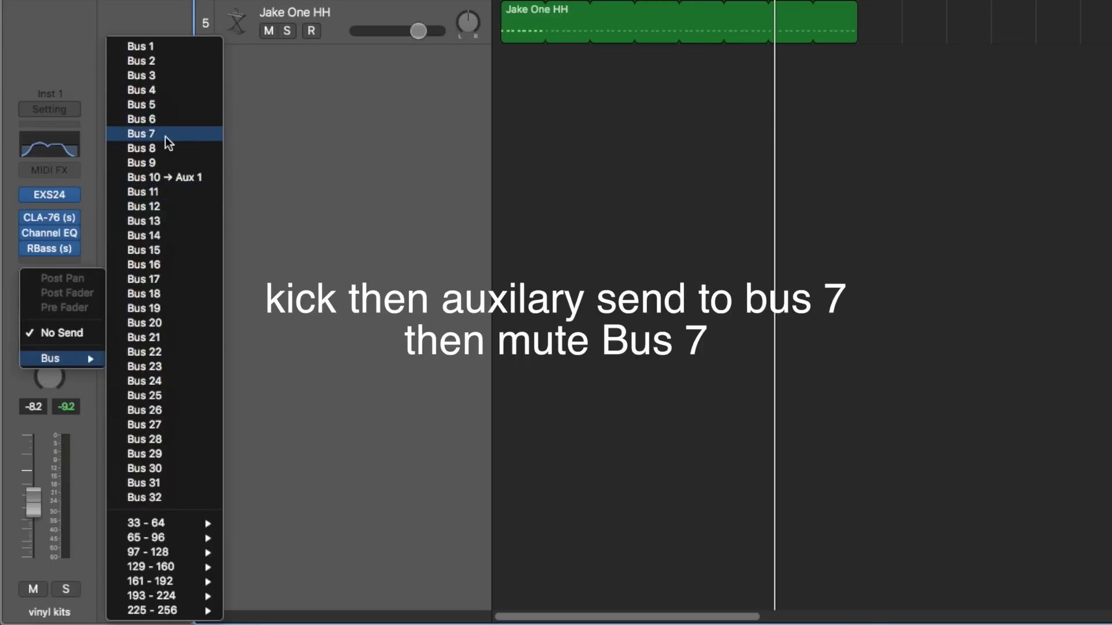
click(165, 136)
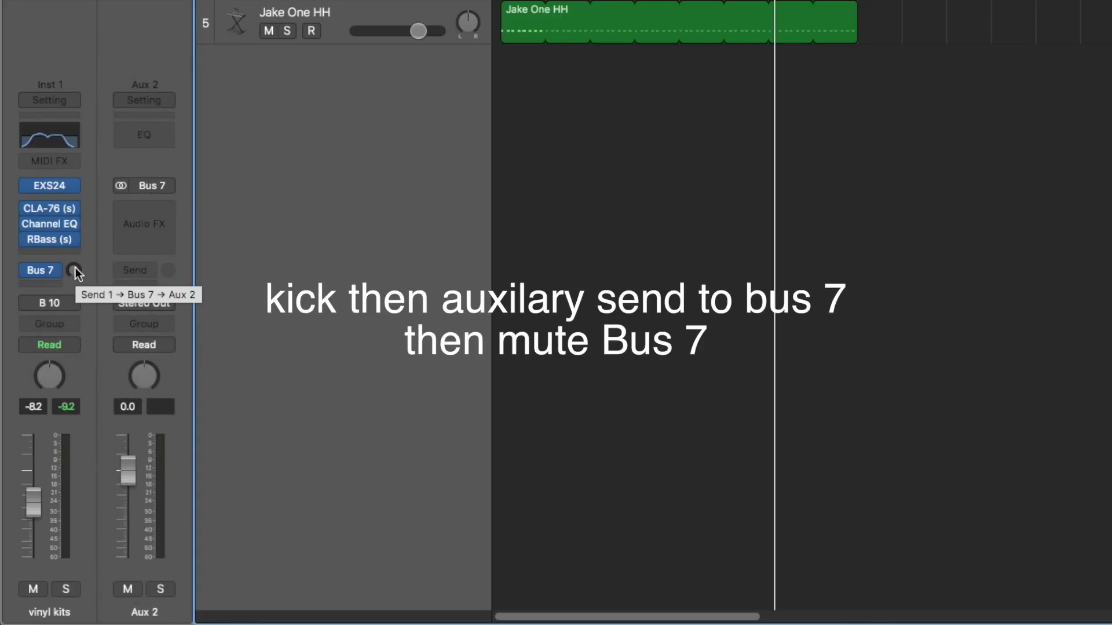
alt+click(74, 271)
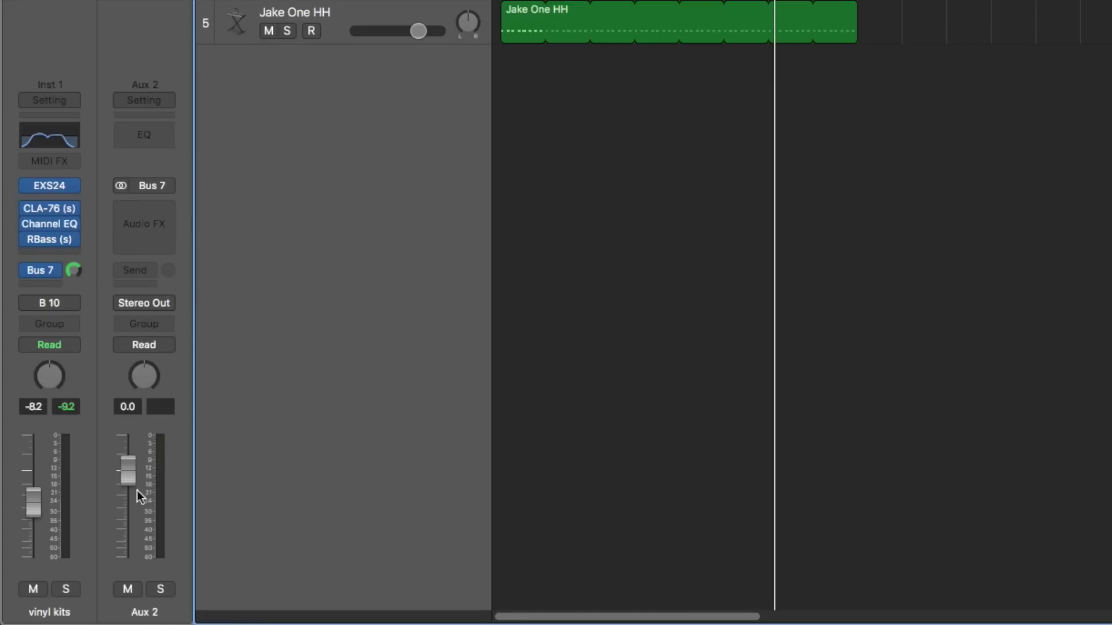
click(127, 589)
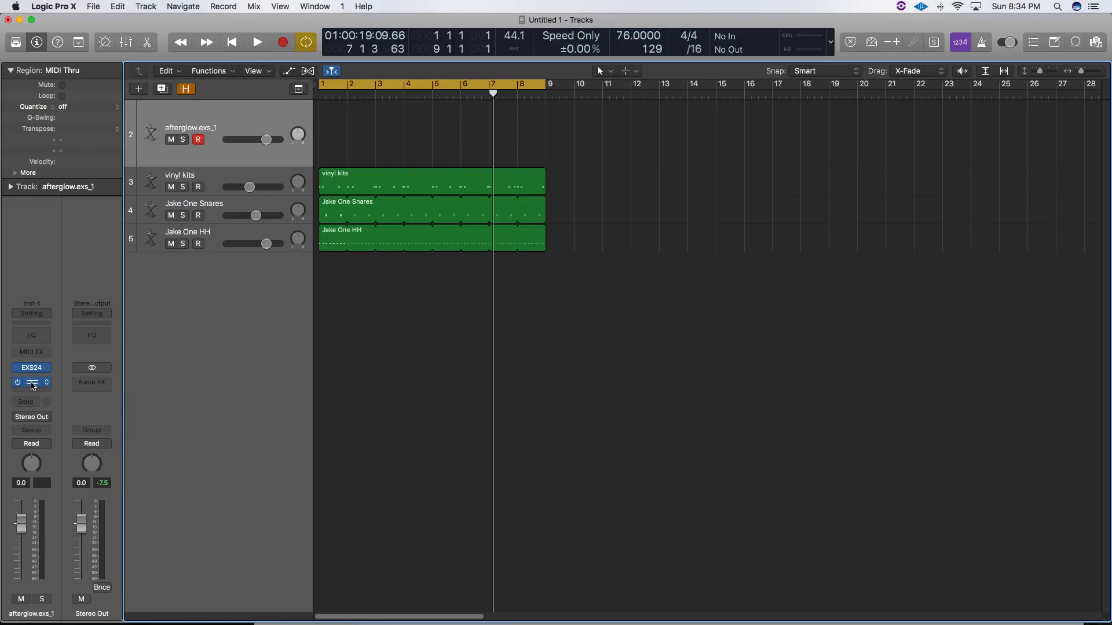
Insert Waves RCompressor (s) on the afterglow.exs_1 track, set its threshold to -21.8, and switch its mode to Opto.
click(32, 384)
drag(558, 285, 537, 246)
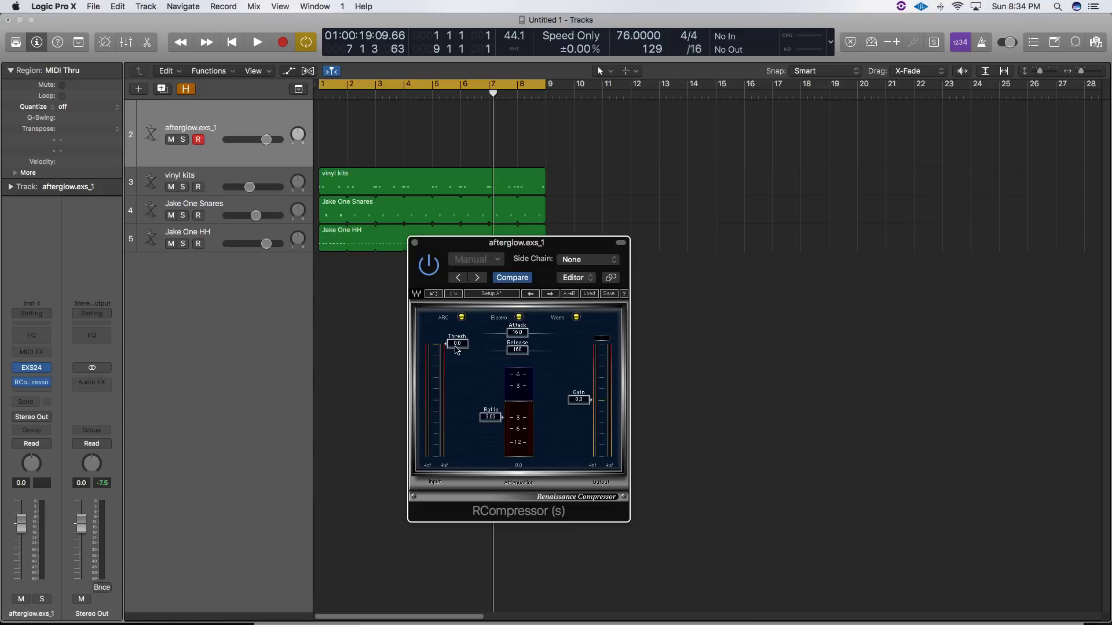
drag(457, 349, 458, 387)
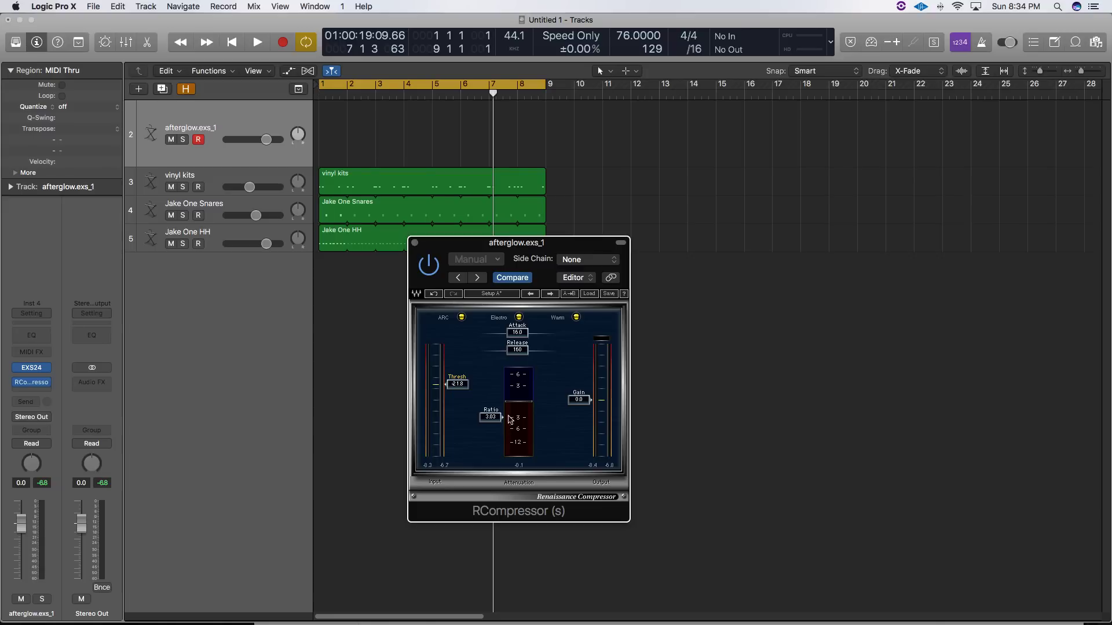
click(519, 318)
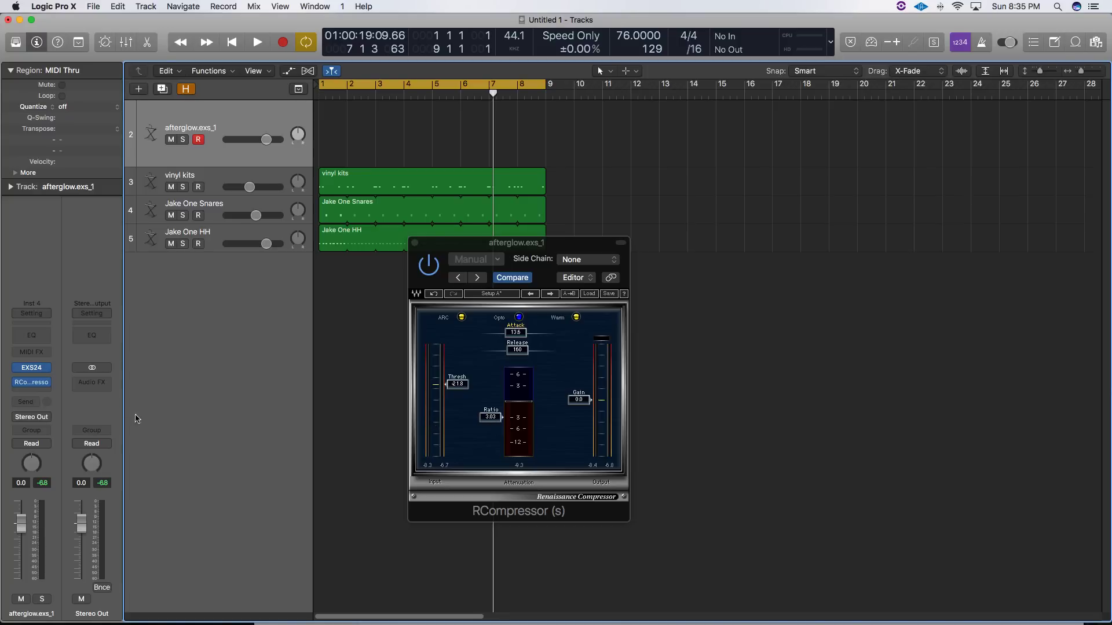
Insert Kramer Tape (s) on afterglow.exs_1, set the slower tape speed, raise record level and wow and flutter, and close the plug-in windows.
click(24, 392)
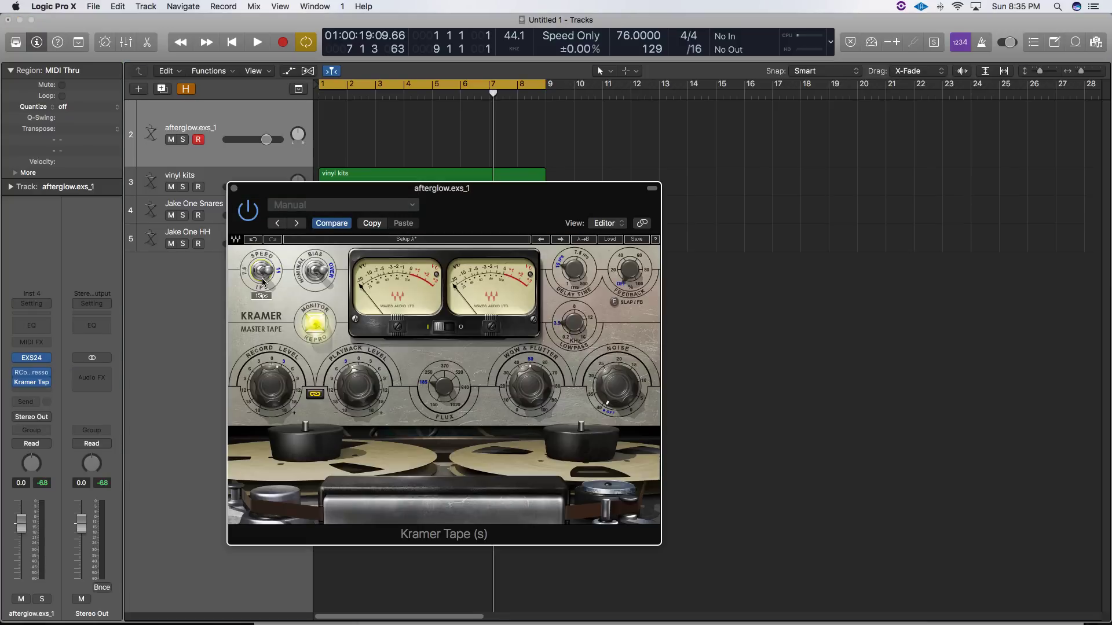
click(261, 272)
drag(284, 399, 284, 386)
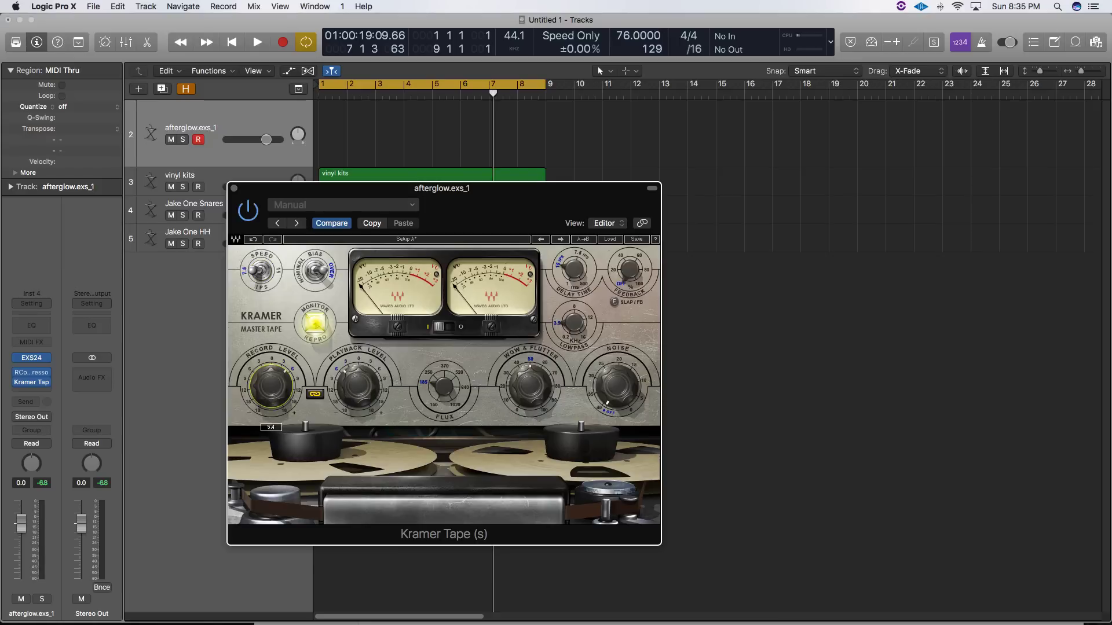
drag(544, 388, 544, 371)
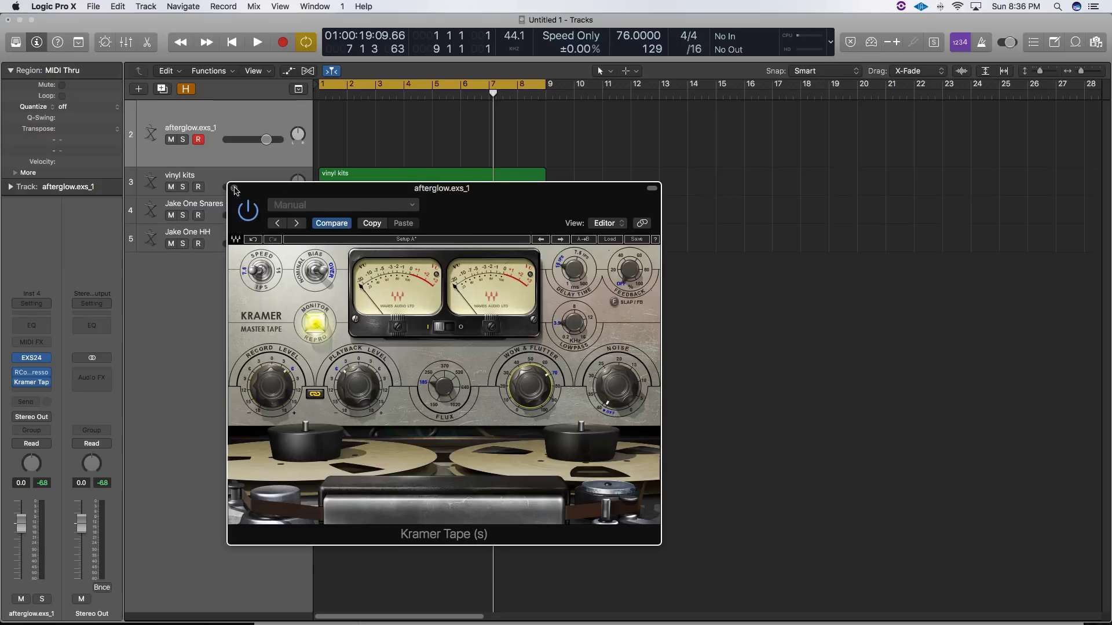
click(234, 188)
click(418, 245)
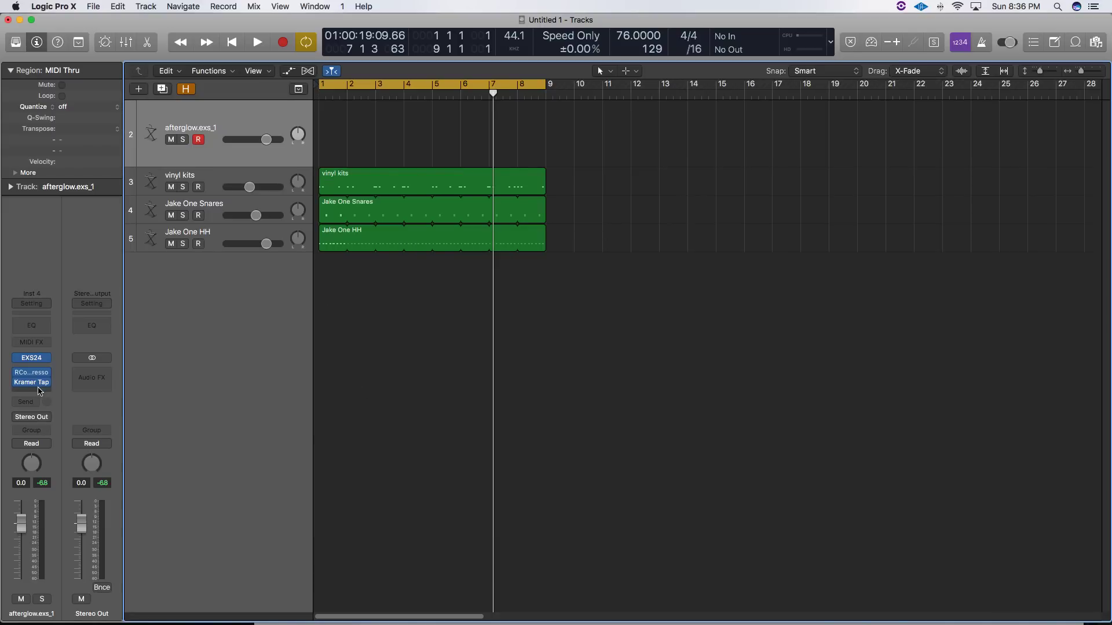
Insert a Channel EQ on the afterglow.exs_1 track and enable its low-cut band at about 96 Hz.
click(38, 392)
mouse_move(61, 444)
click(129, 443)
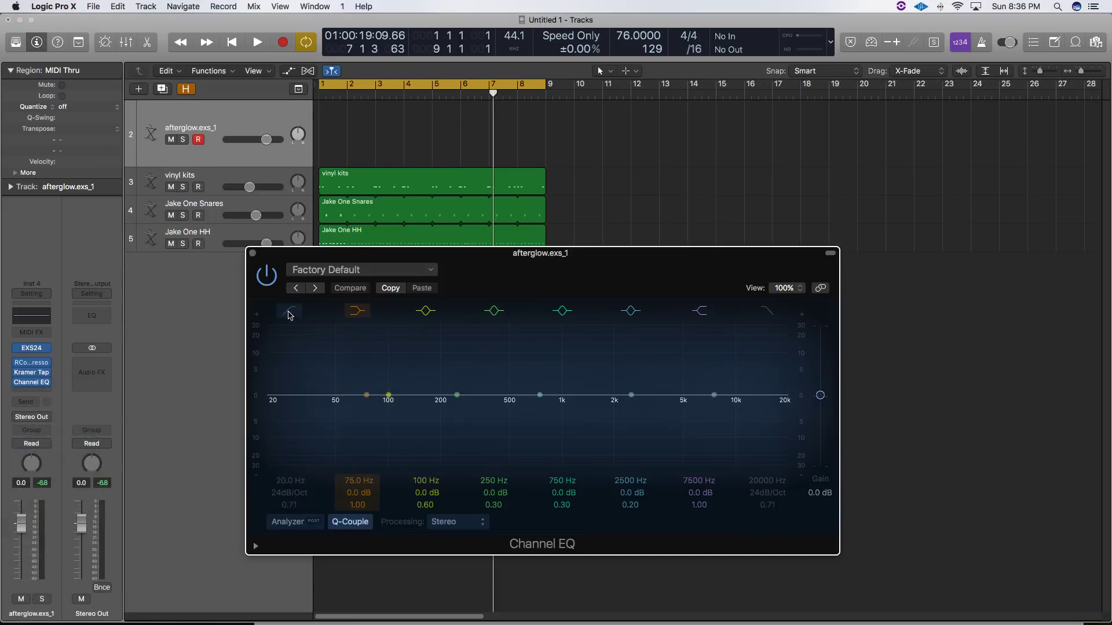
click(290, 315)
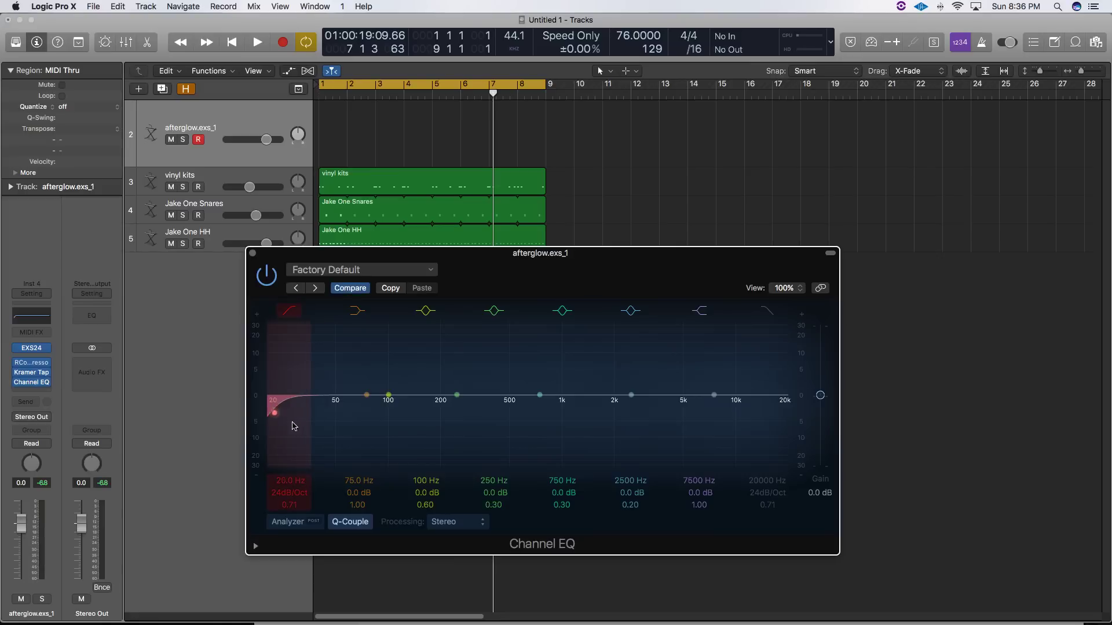
drag(293, 422, 416, 441)
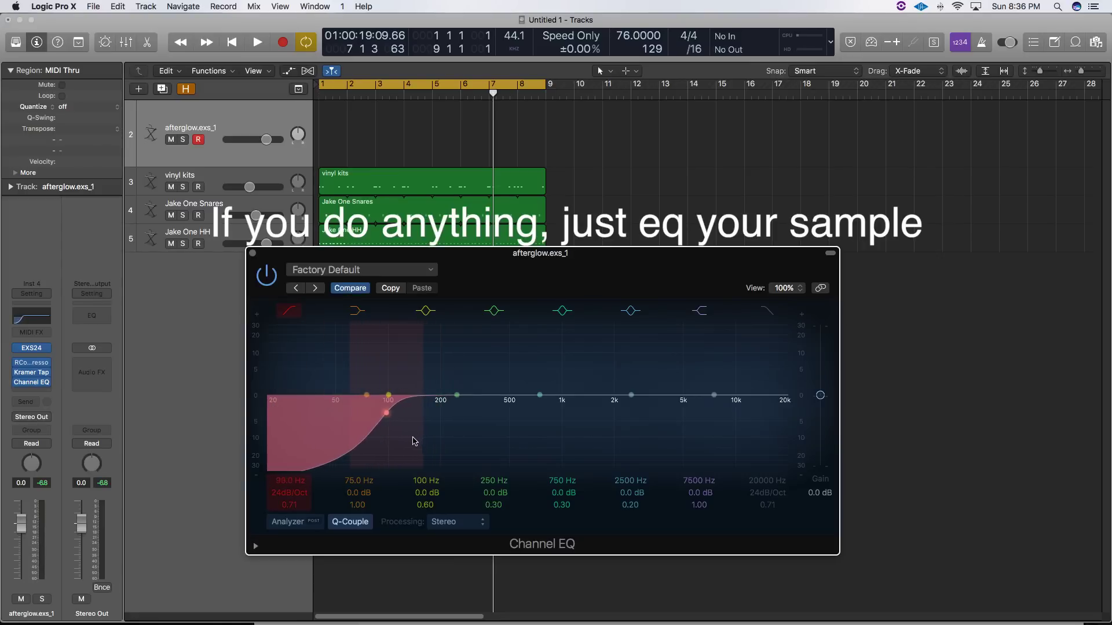
Enable the Channel EQ's high-cut band and bring its frequency down to 5000 Hz.
click(768, 311)
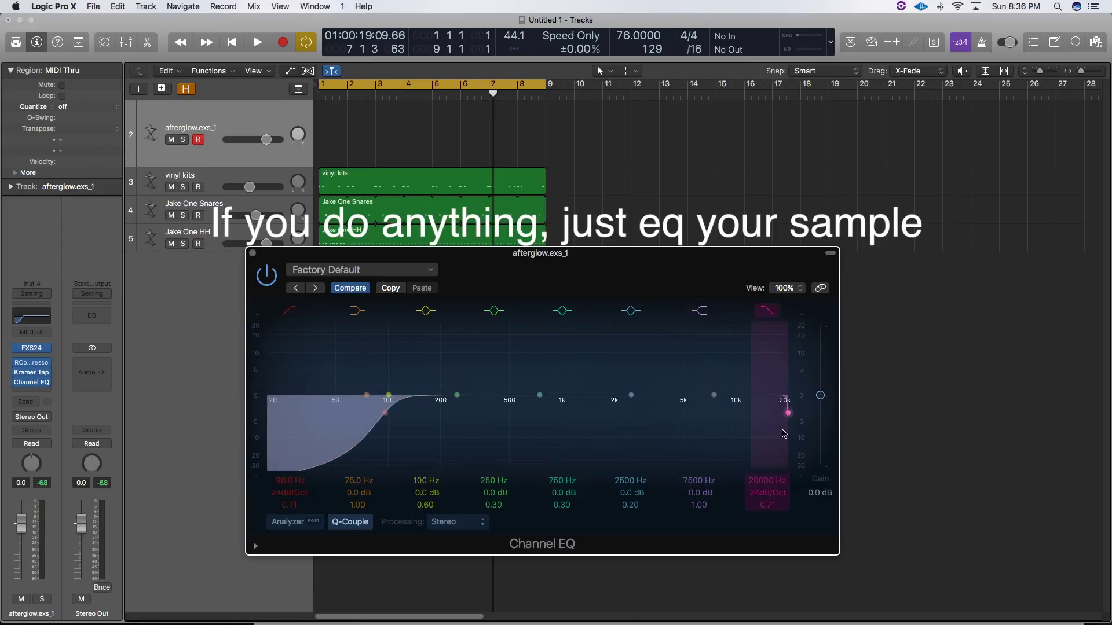
drag(785, 433, 680, 442)
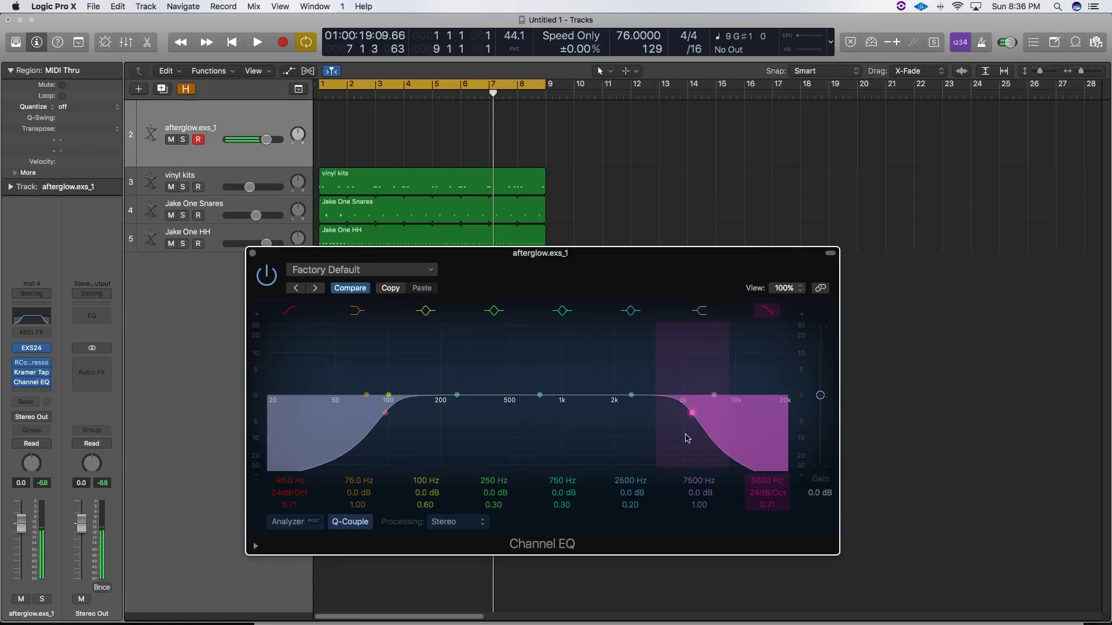
mouse_move(687, 439)
mouse_down()
mouse_move(649, 448)
mouse_move(677, 447)
mouse_up()
drag(543, 263, 579, 266)
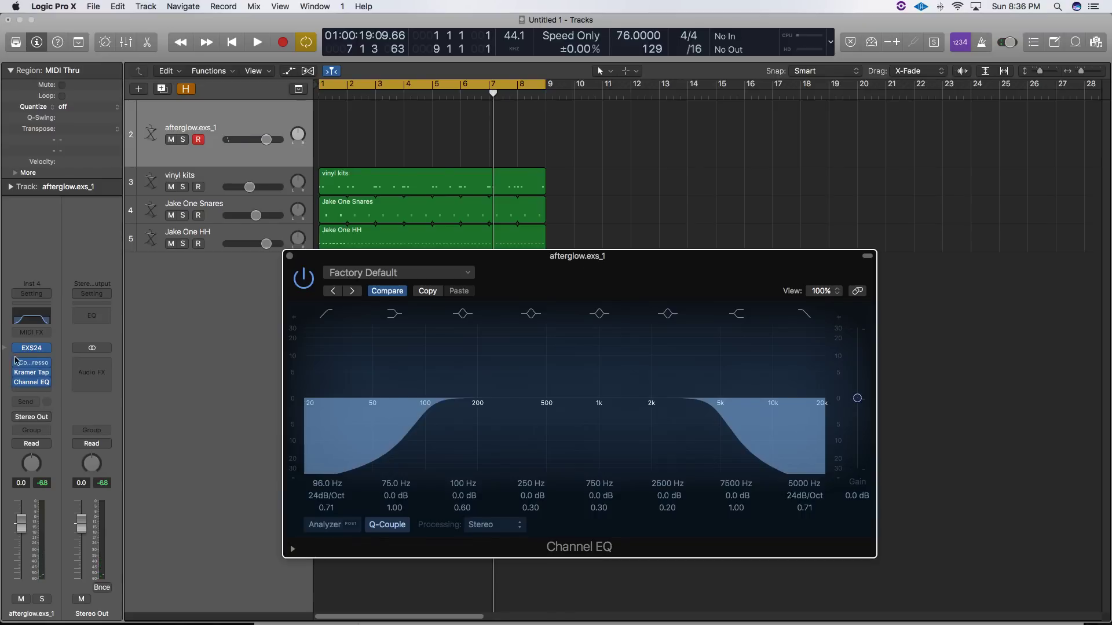
Insert Logic's Compressor on the afterglow.exs_1 track with Bus 7 as its side chain and auto gain off.
click(28, 392)
mouse_move(66, 498)
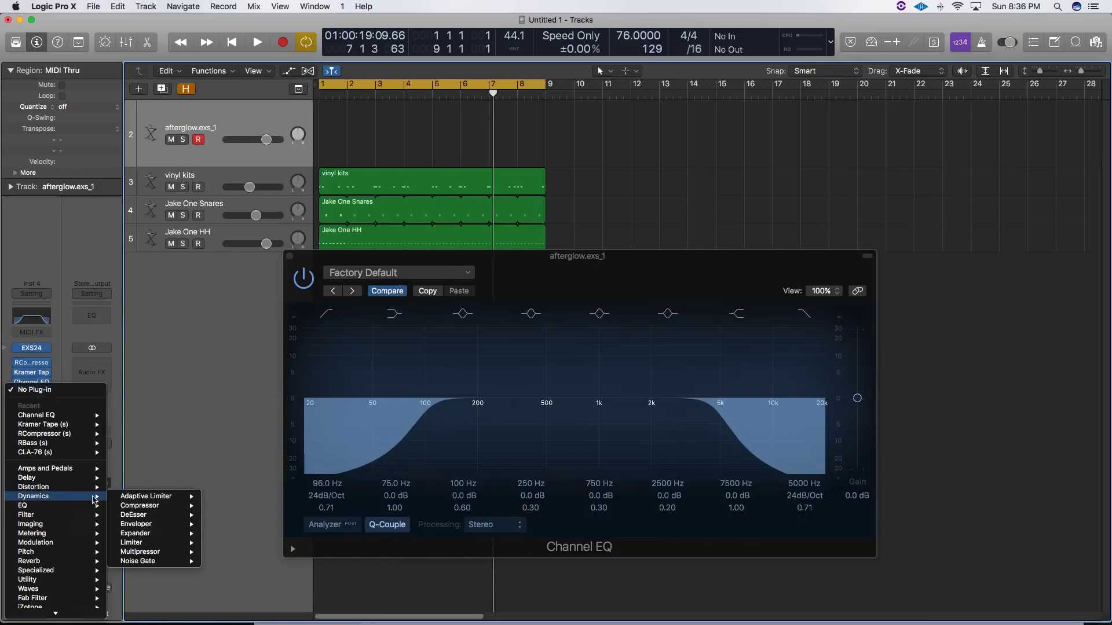
mouse_move(171, 507)
click(226, 506)
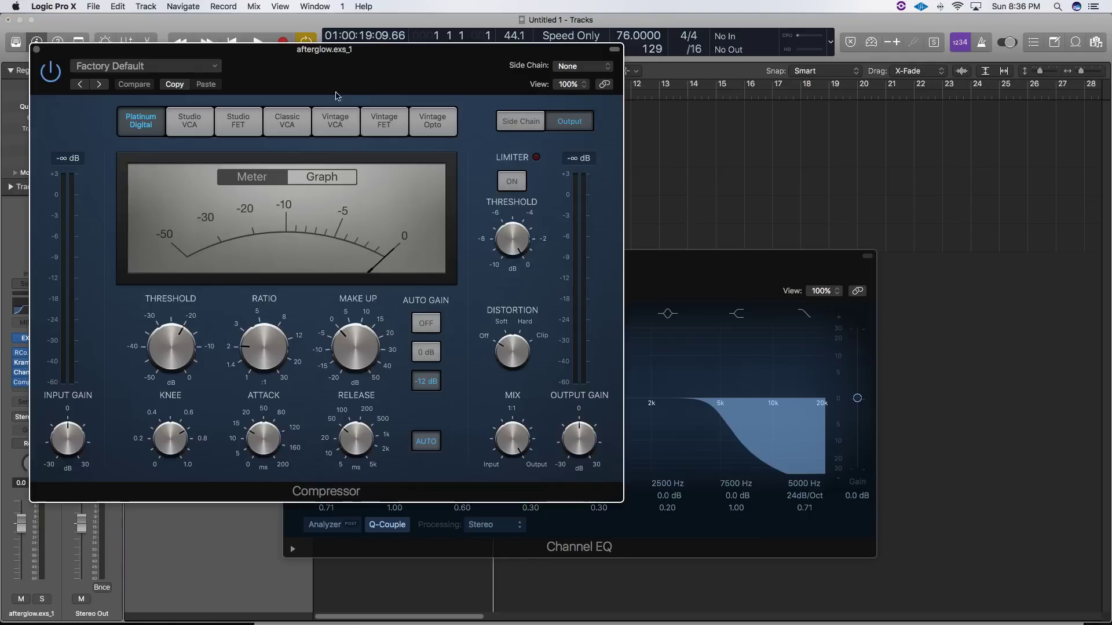
drag(481, 68, 671, 105)
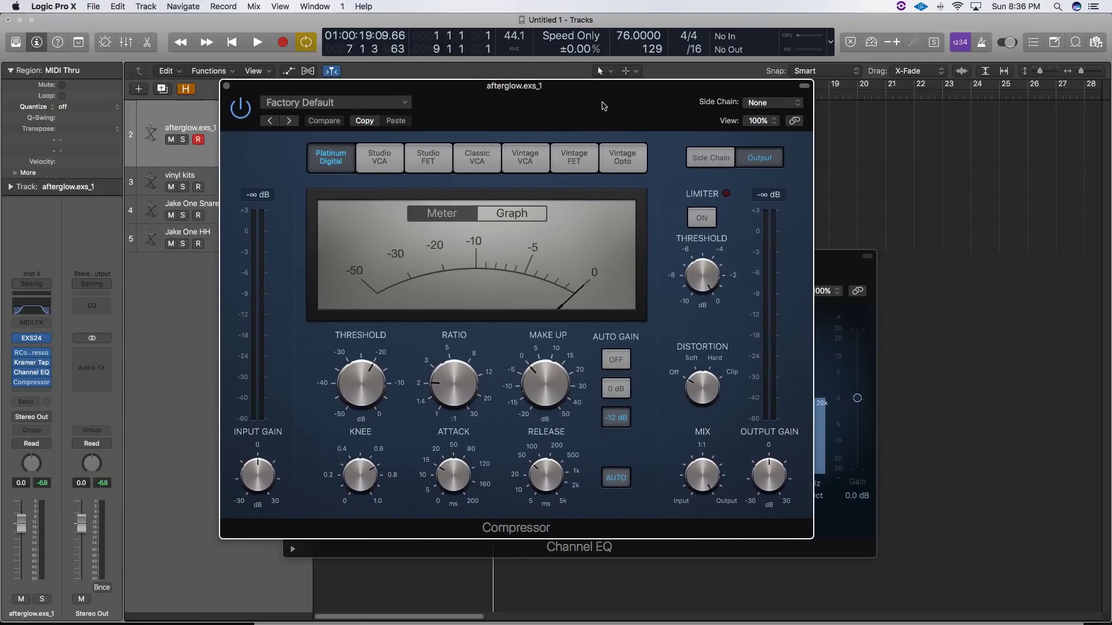
click(759, 105)
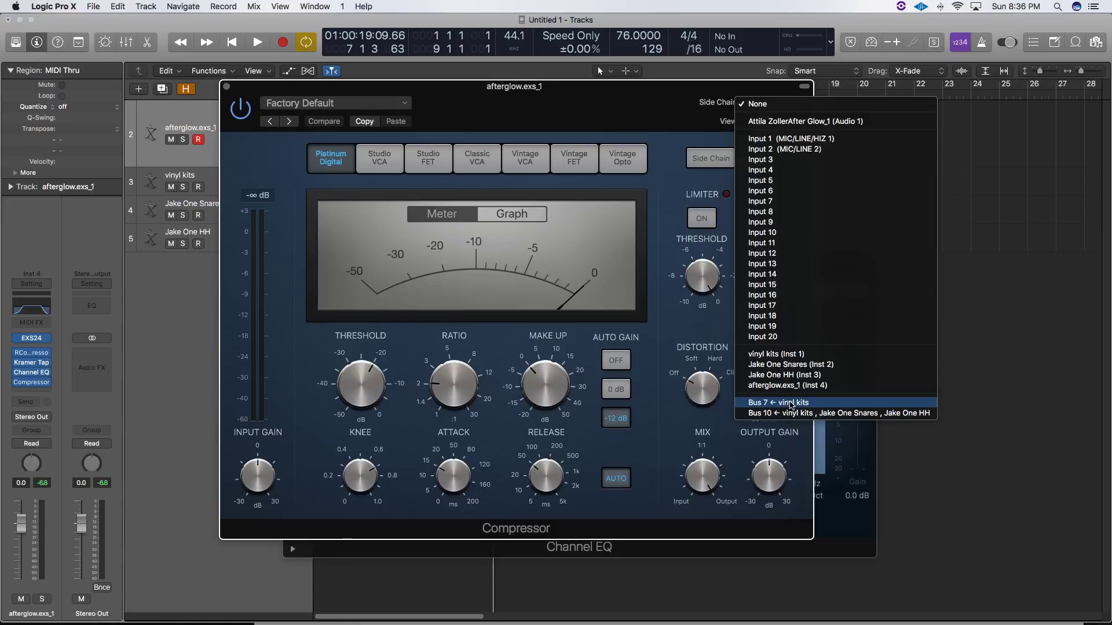
click(791, 405)
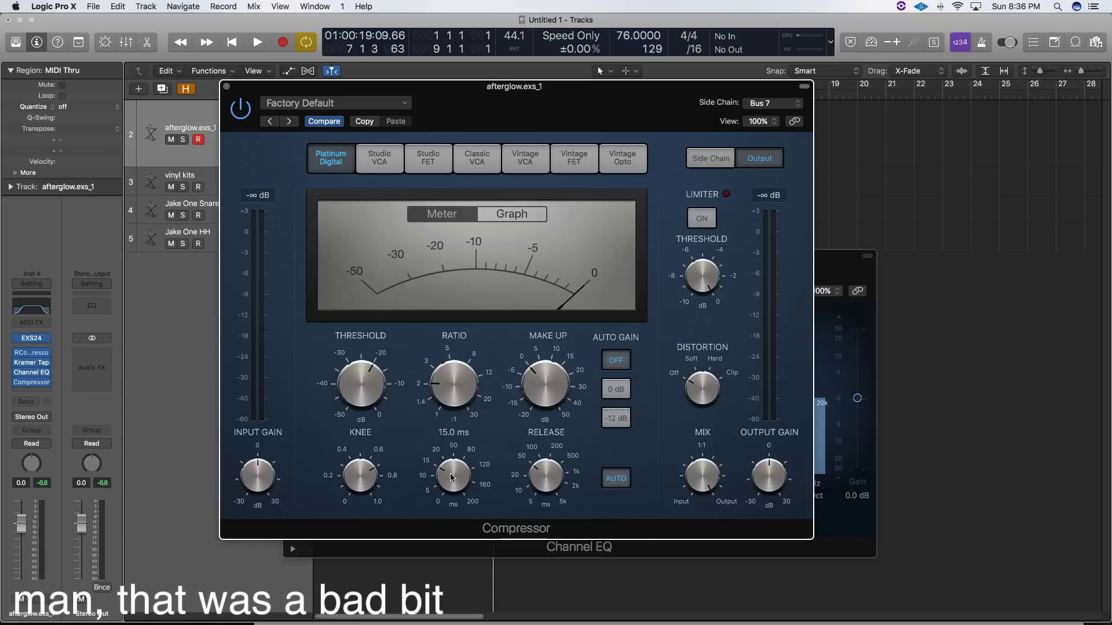
Set the Compressor's attack to 3.5 ms, turn off auto release, and adjust the release time.
drag(450, 474, 454, 445)
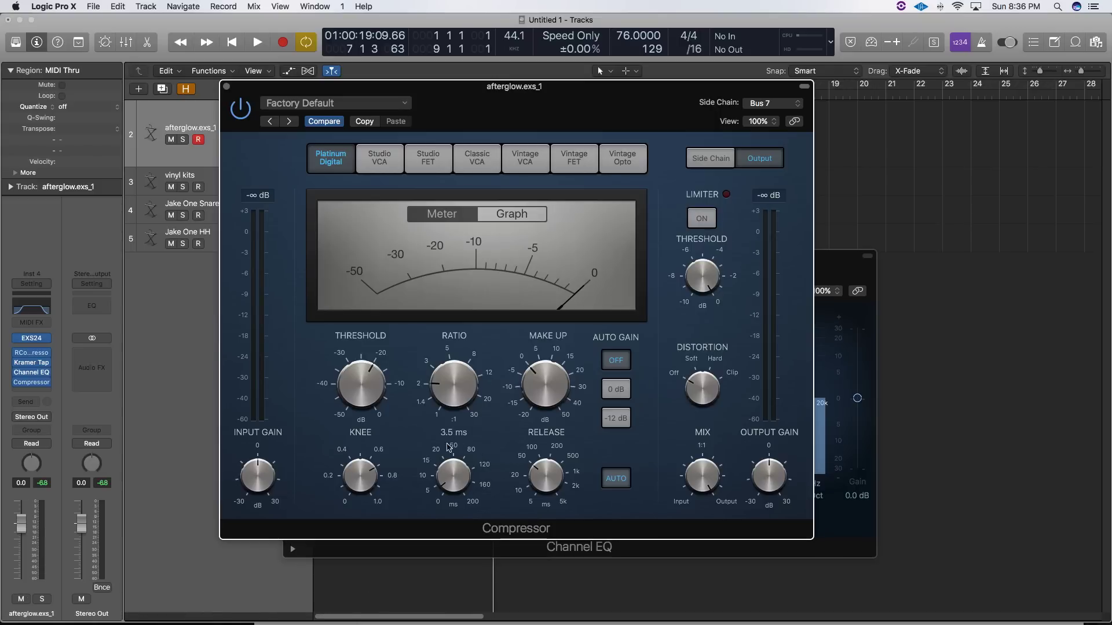
click(610, 481)
mouse_move(531, 484)
mouse_down()
mouse_move(534, 467)
mouse_move(546, 467)
mouse_up()
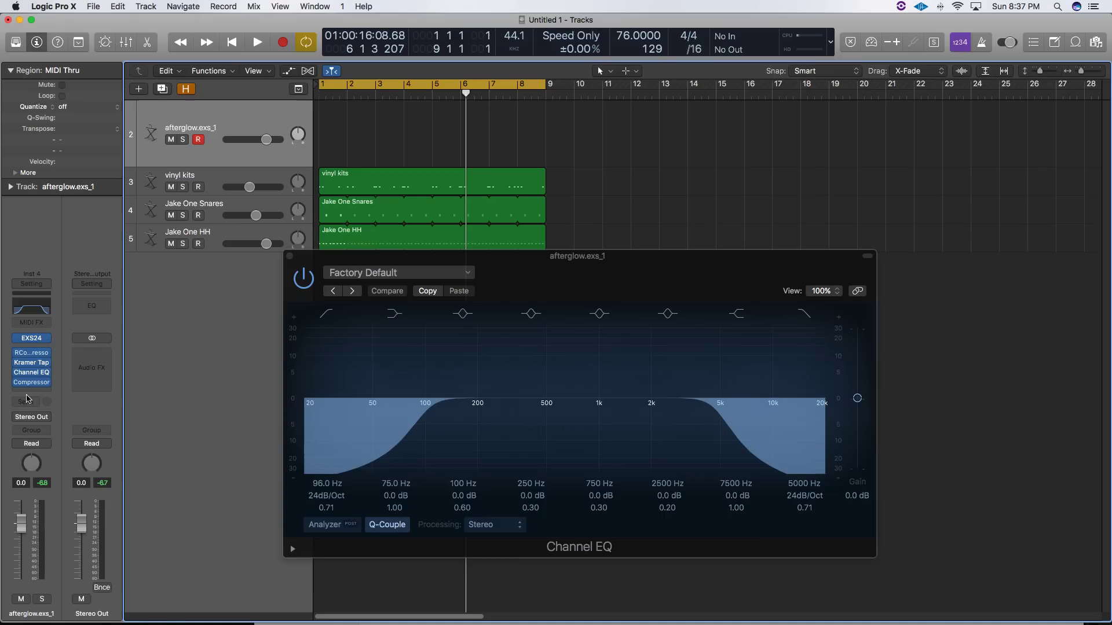
Insert the Waves OneKnob Pumper (s) plug-in on the afterglow.exs_1 track and close the open plug-in windows.
click(31, 392)
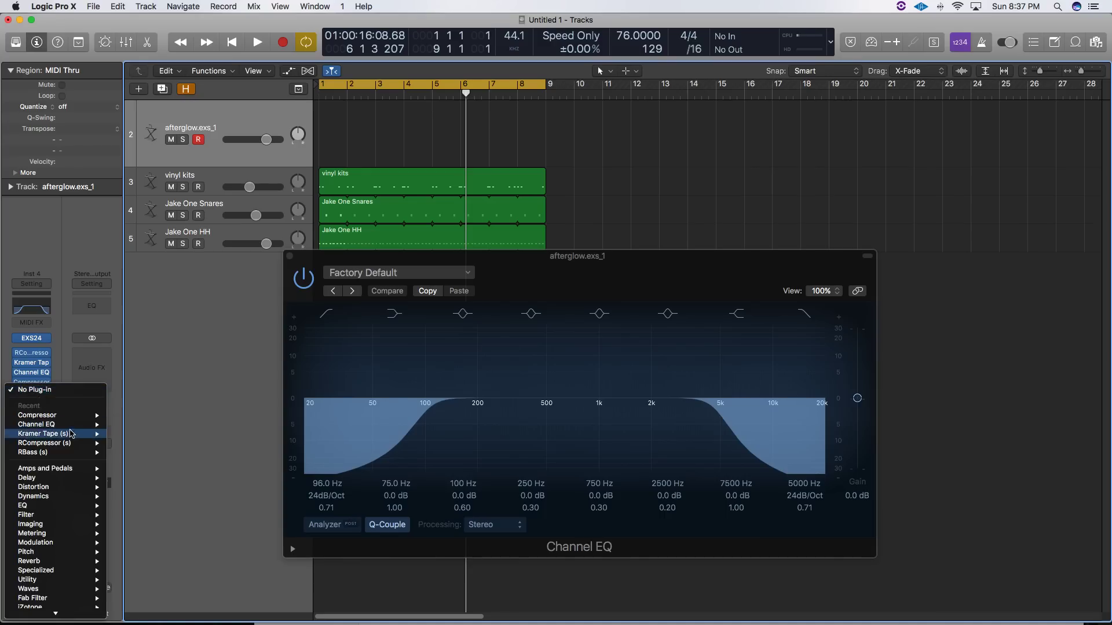
mouse_move(72, 437)
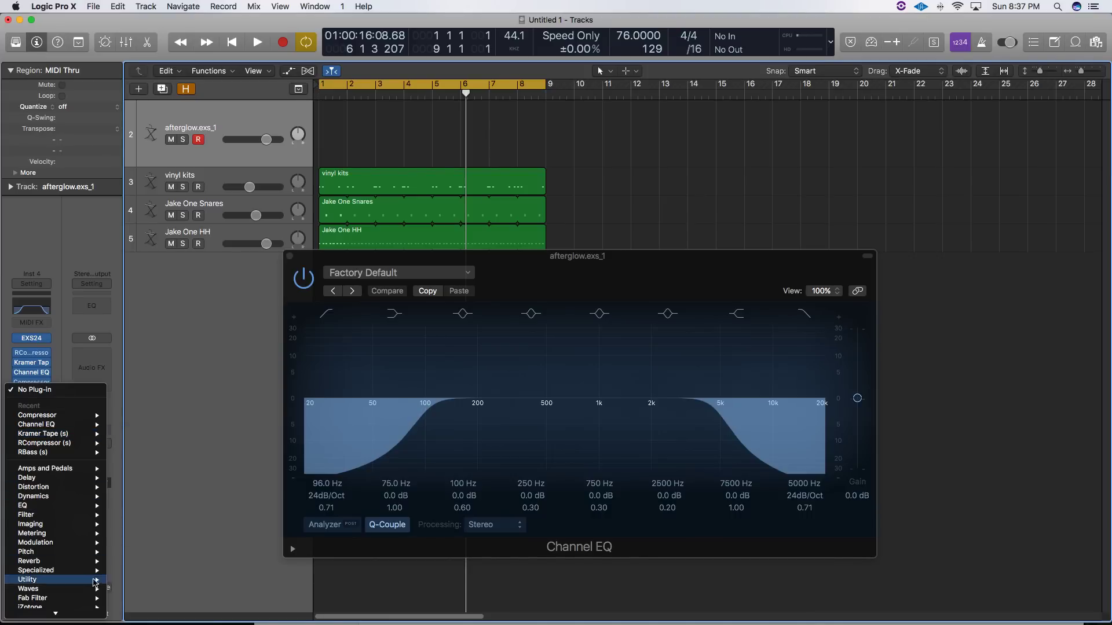
click(246, 287)
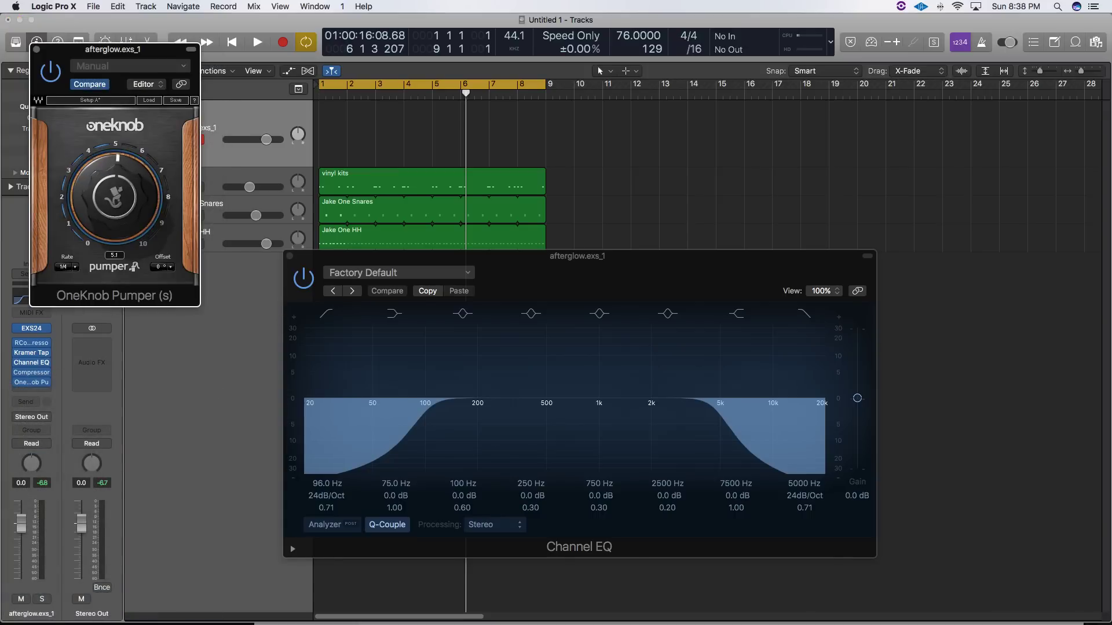
click(37, 51)
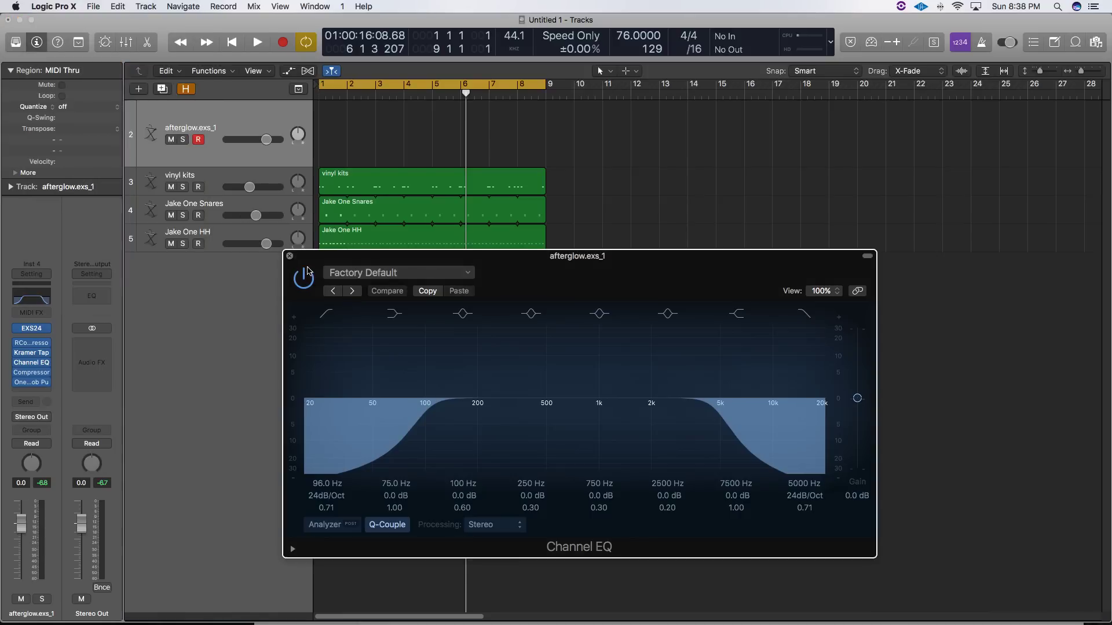
click(289, 255)
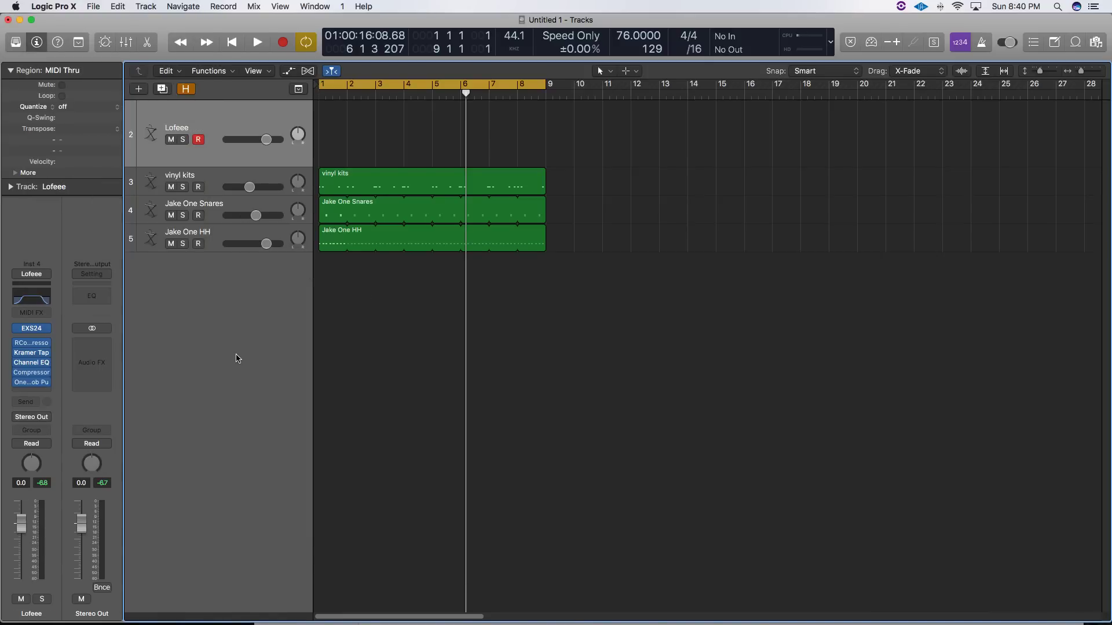
Save the sample track's channel strip setting as "SP 404 Blues".
key(v)
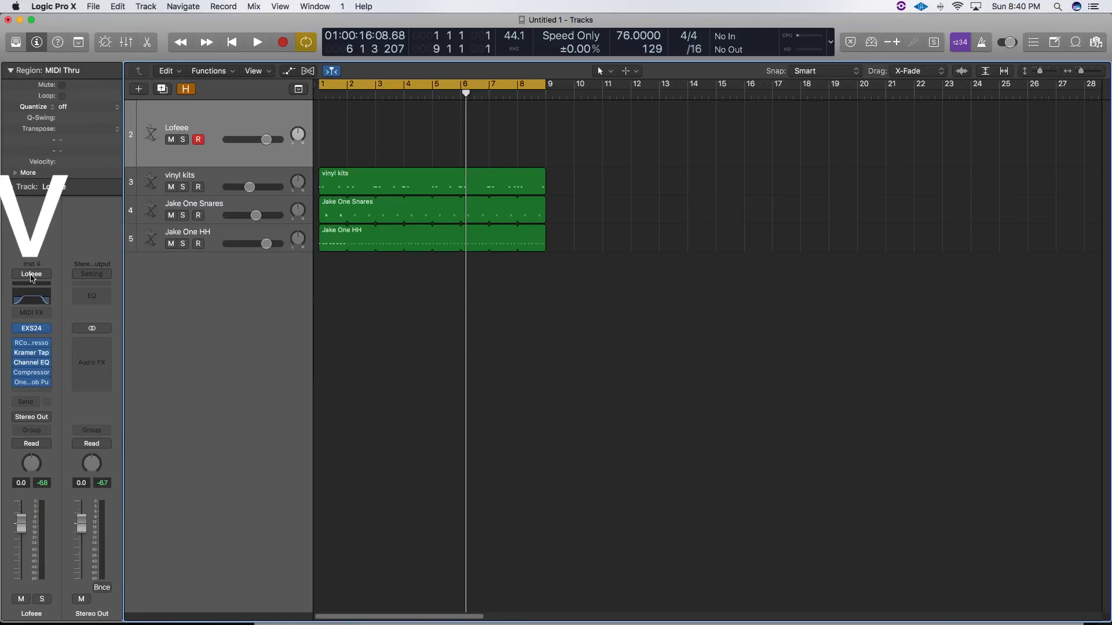
click(32, 276)
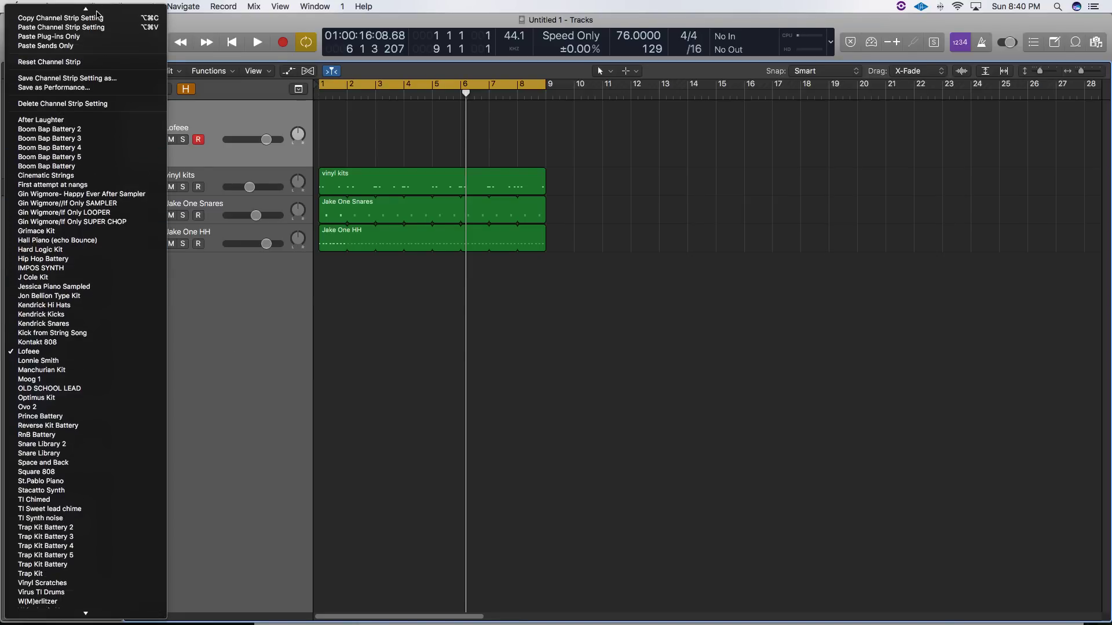
click(107, 88)
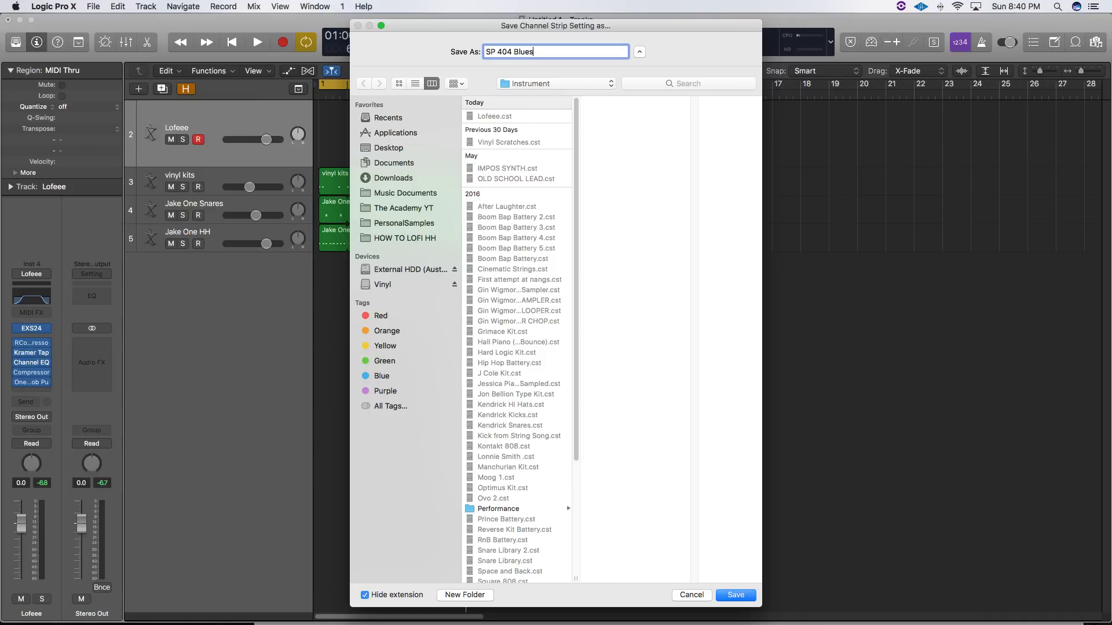
key(Return)
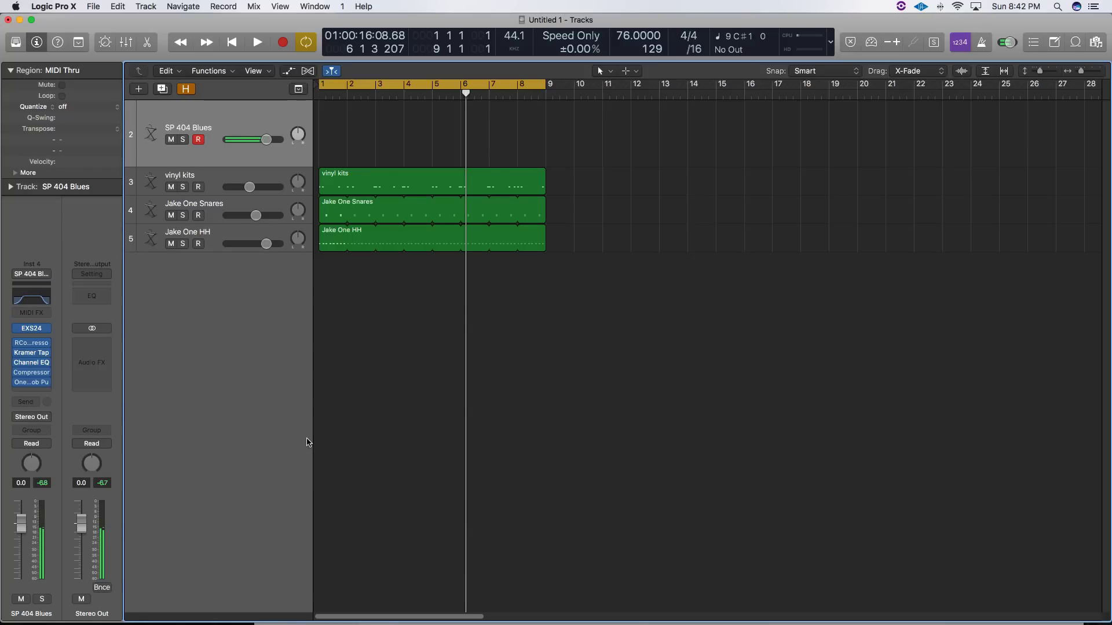
Record a MIDI part of sample chops on the SP 404 Blues track over the drums, undoing the accidental region move.
key(r)
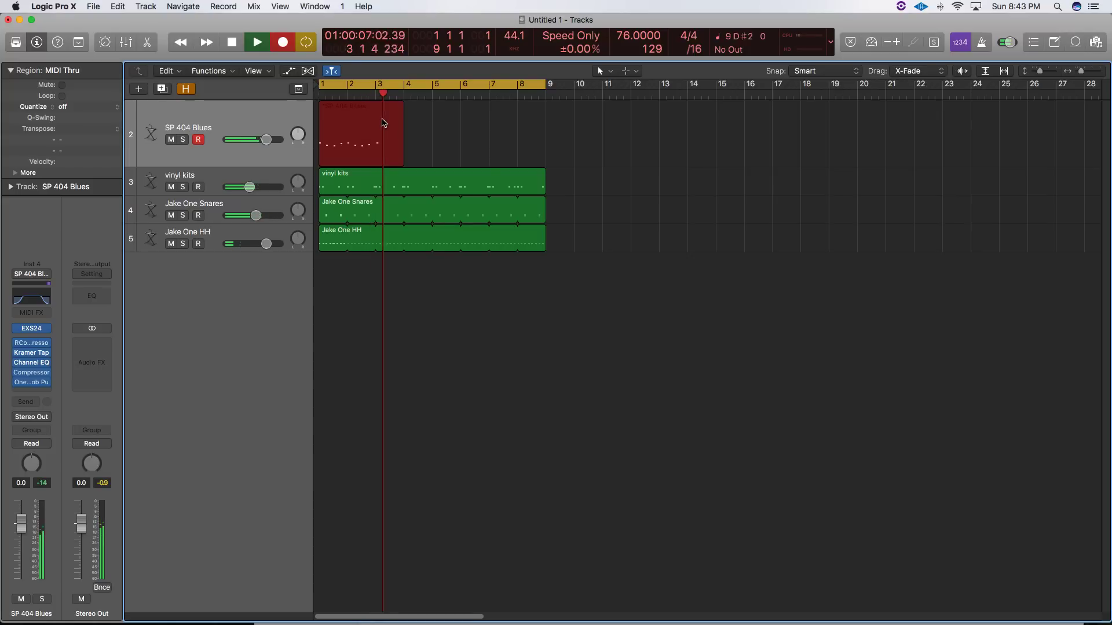
key(space)
drag(373, 133, 477, 153)
key(super+z)
Loop the SP 404 Blues region up to bar 9, open it in the Piano Roll, and start playback.
click(461, 148)
drag(430, 117, 547, 115)
double_click(429, 118)
key(space)
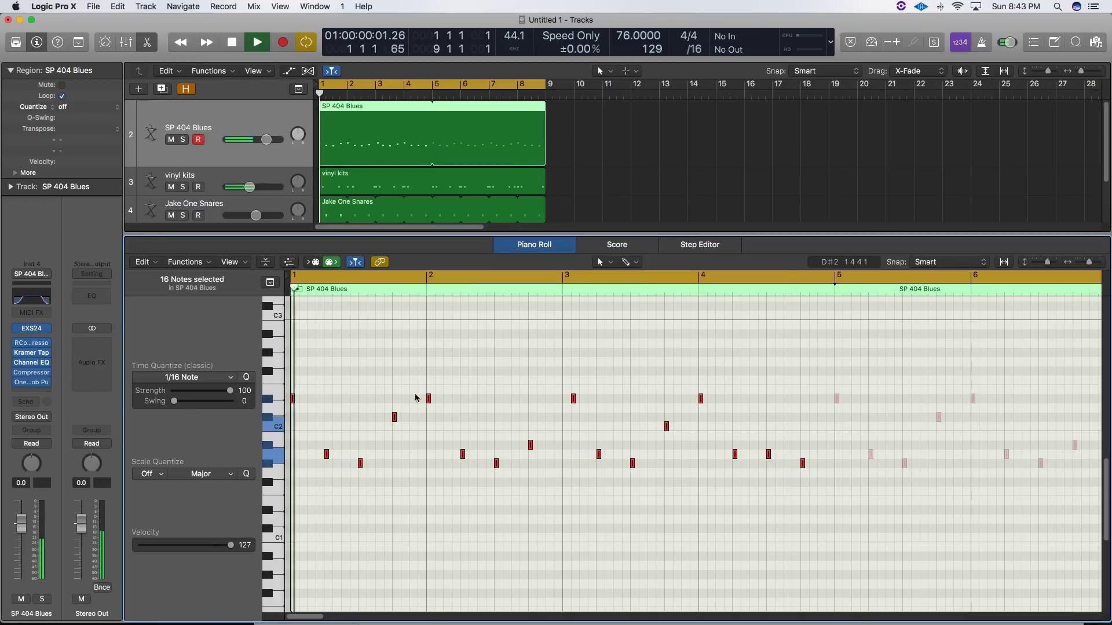
Move the late D#2 note onto bar 3's downbeat, and raise bar 3's third note to A#1 and its fourth to C#2.
click(531, 444)
drag(574, 399, 565, 401)
click(599, 455)
click(632, 465)
key(alt+Down)
key(alt+Up)
key(alt+Up)
key(alt+Up)
drag(666, 426, 665, 419)
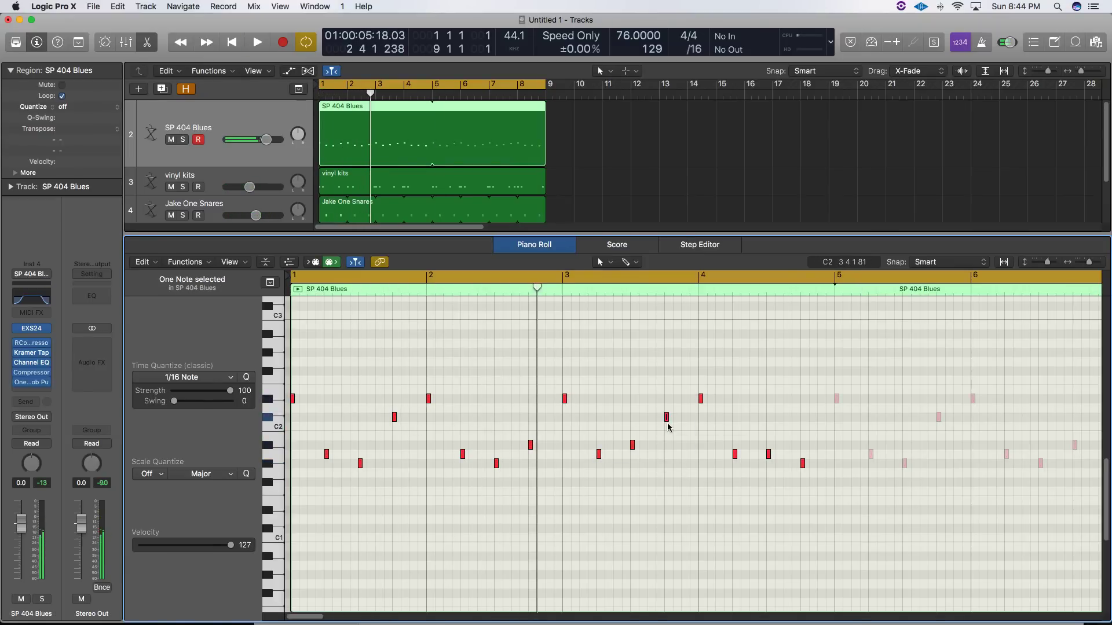
Raise the third note of bar 4 by several semitones in the Piano Roll and select the bar's last note.
click(768, 454)
key(alt+Up)
key(alt+Up)
key(alt+Up)
key(alt+Up)
key(alt+Up)
key(alt+Up)
key(alt+Up)
click(803, 463)
Play back the looped beat, check the channel levels in the mixer, and stop playback.
key(x)
key(space)
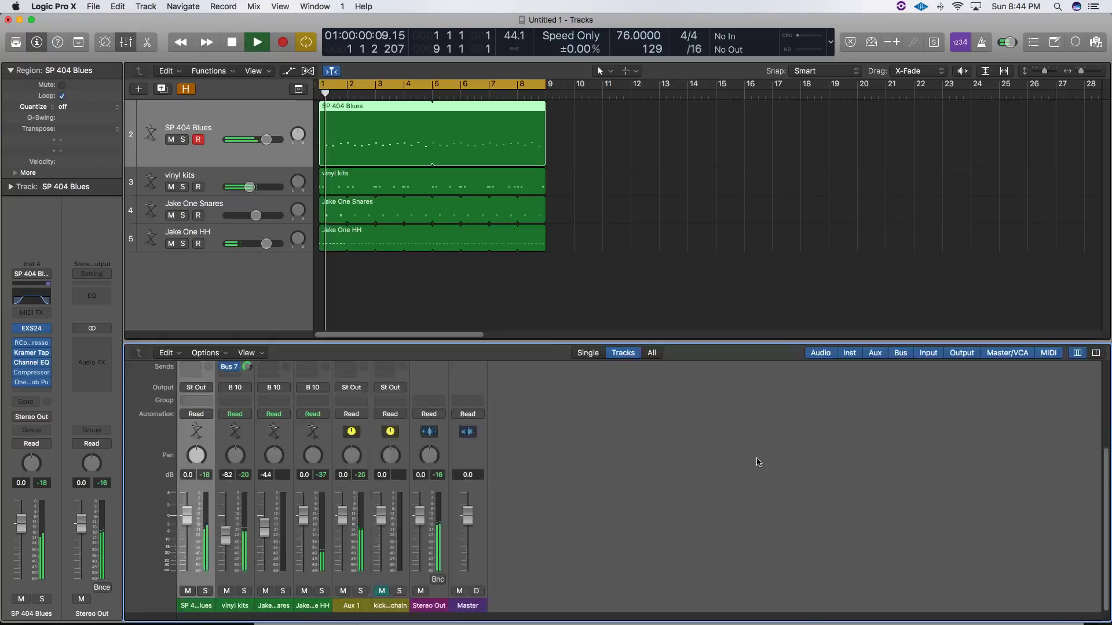
key(x)
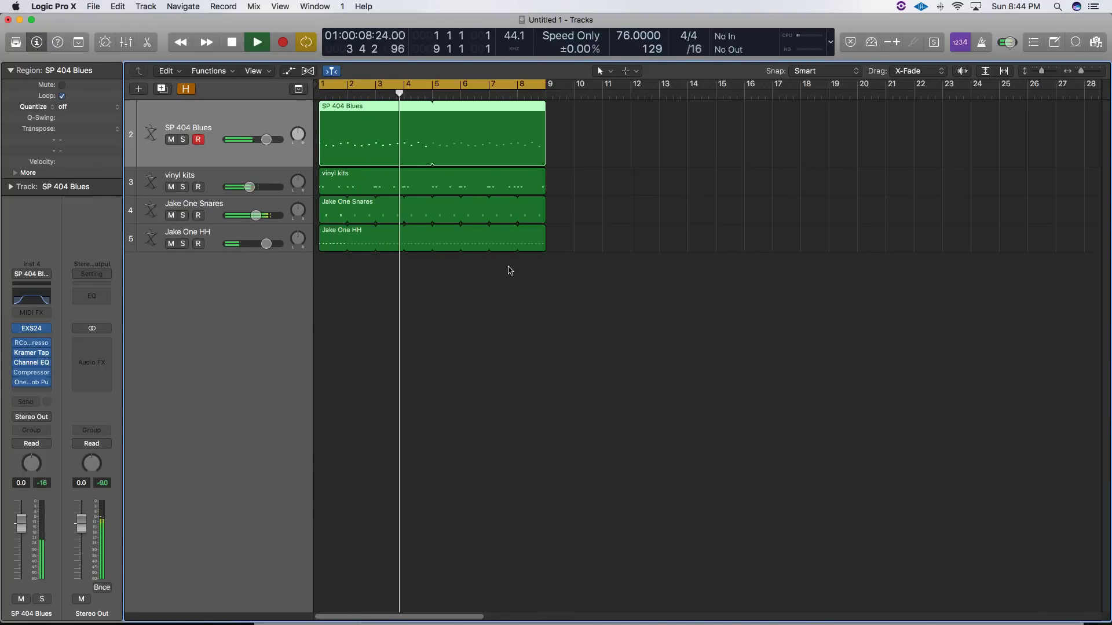
key(space)
key(comma)
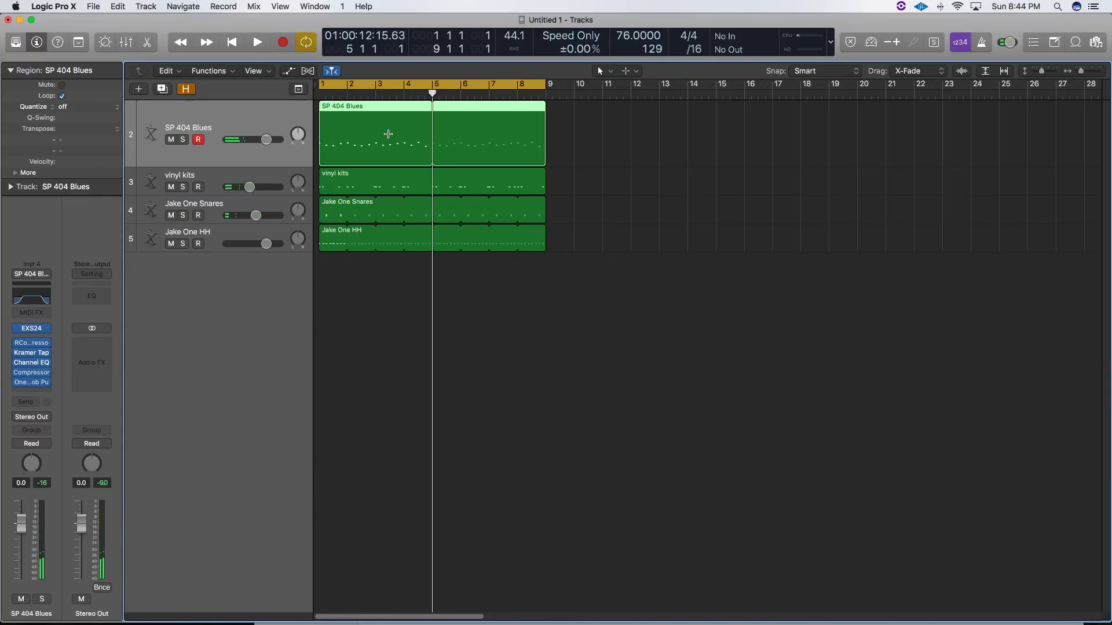
Convert the SP 404 Blues loop into a real region and join both parts into one eight-bar region for playback.
key(ctrl+l)
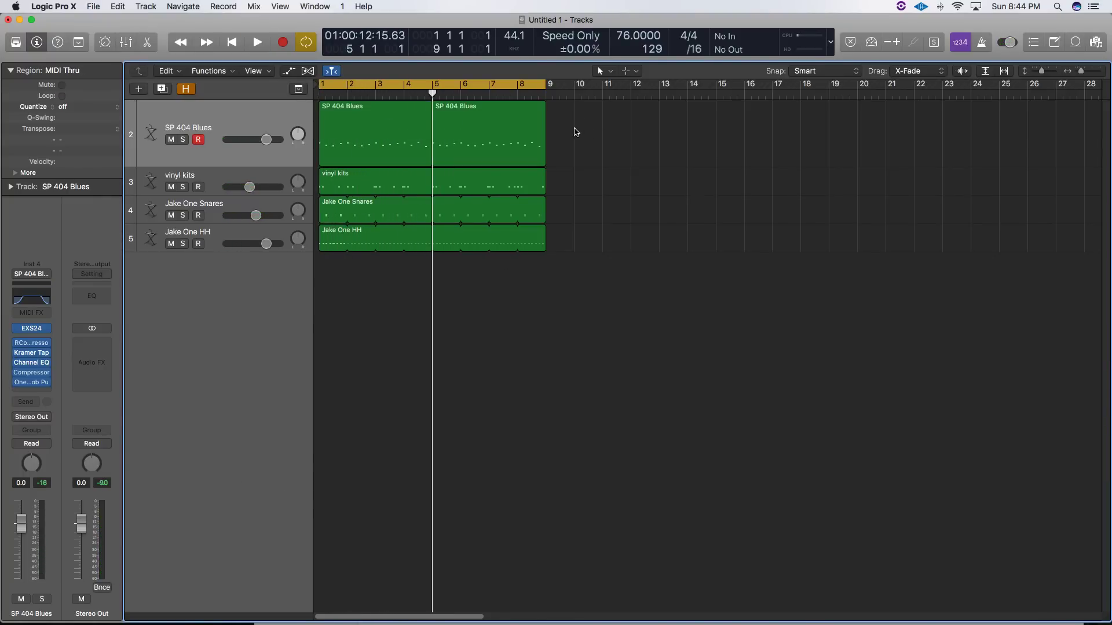
drag(575, 131, 368, 126)
key(super+j)
double_click(367, 126)
key(c)
key(space)
key(space)
drag(309, 617, 340, 620)
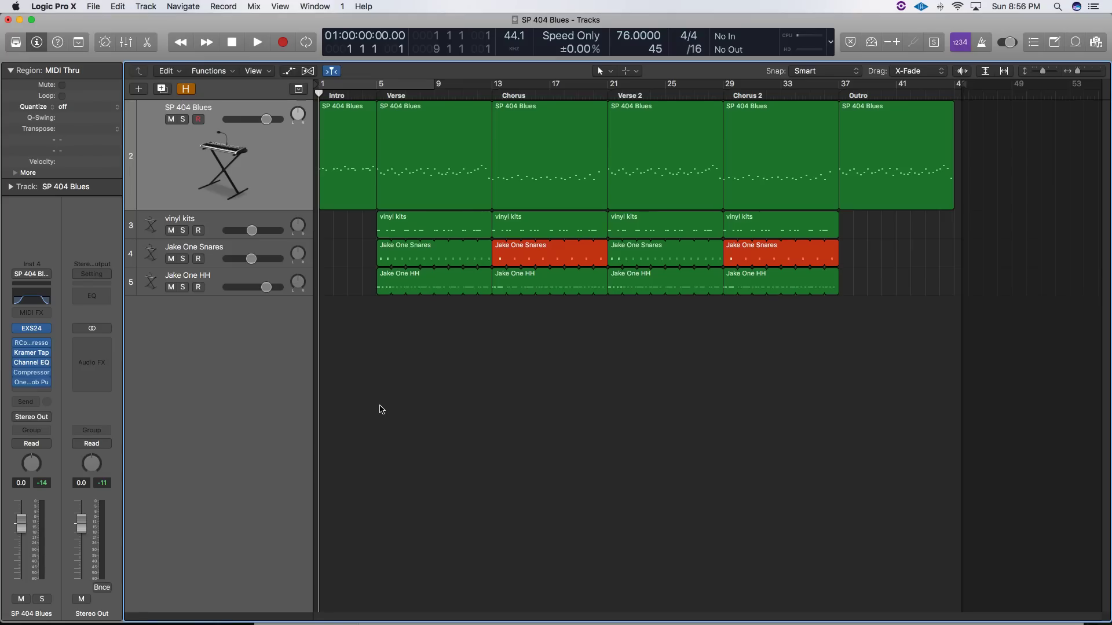
Examine the arrangement's sections and compare the Jake One Snares patterns of the Verse and Chorus in the Piano Roll.
click(501, 156)
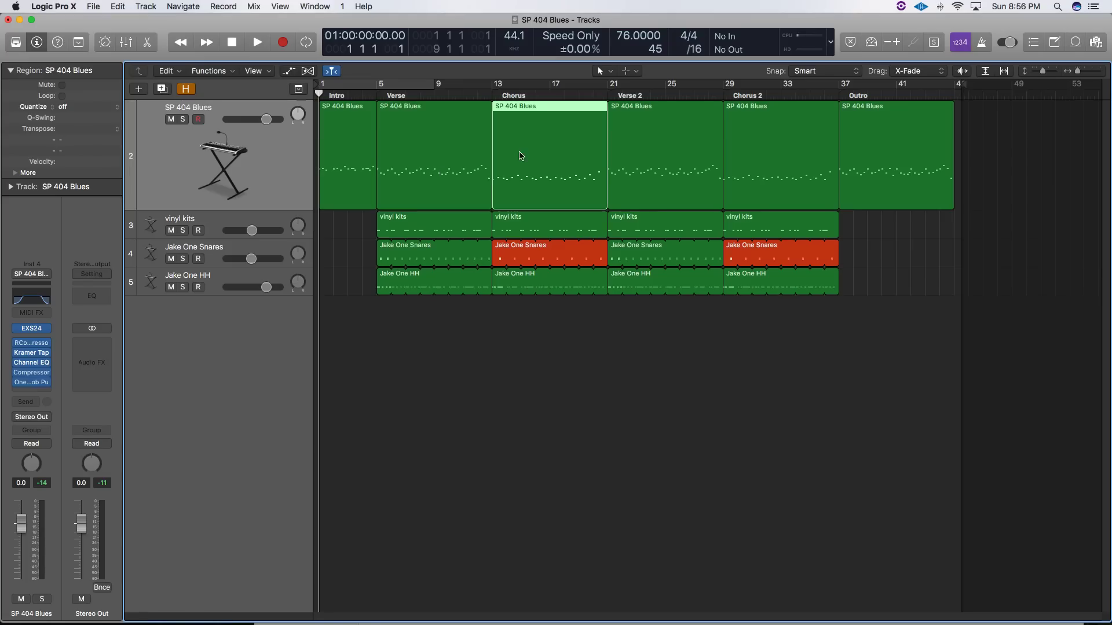
click(335, 112)
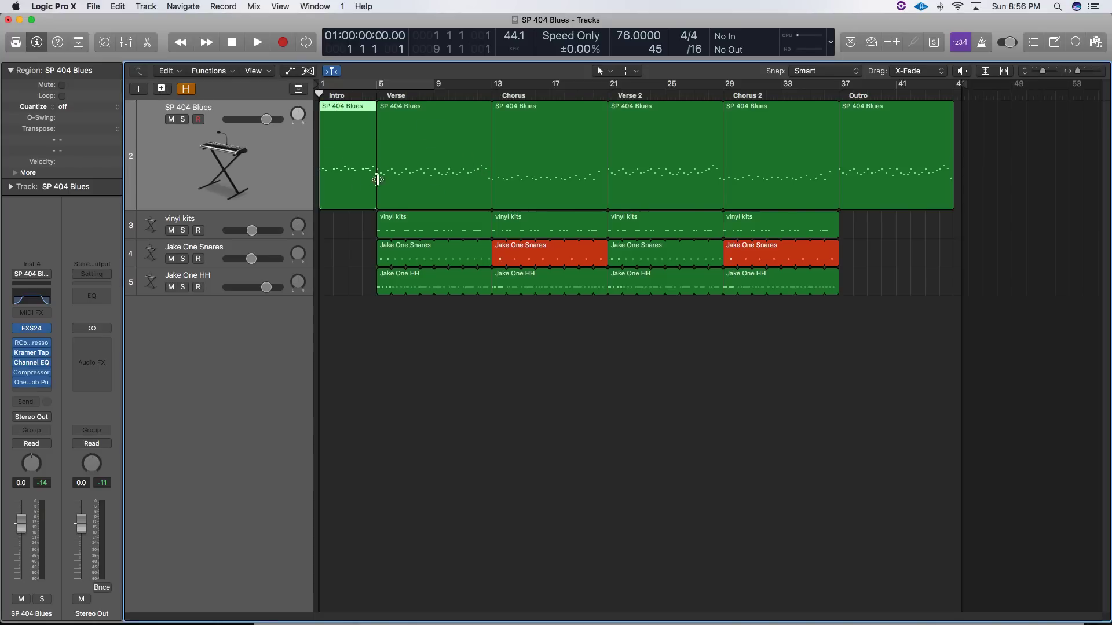
click(492, 94)
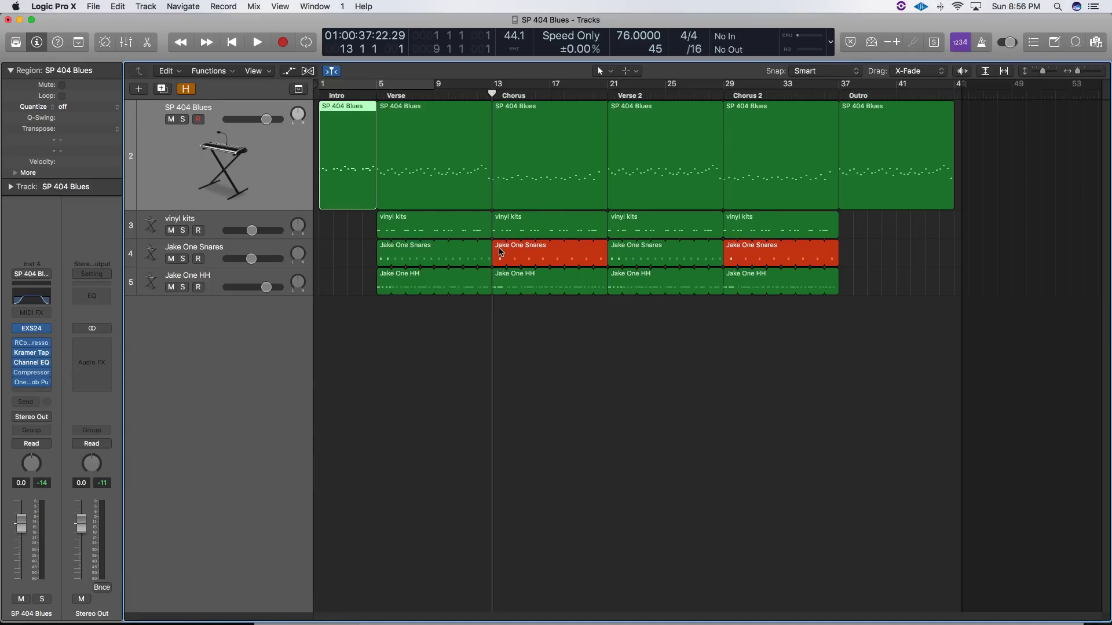
double_click(501, 252)
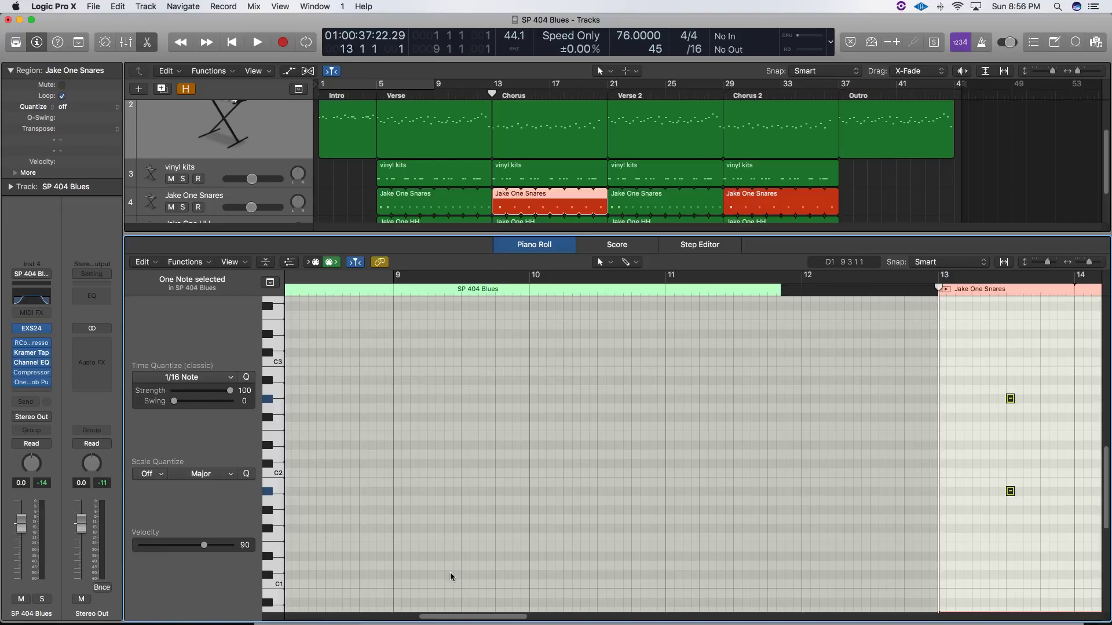
drag(447, 618, 518, 618)
click(382, 195)
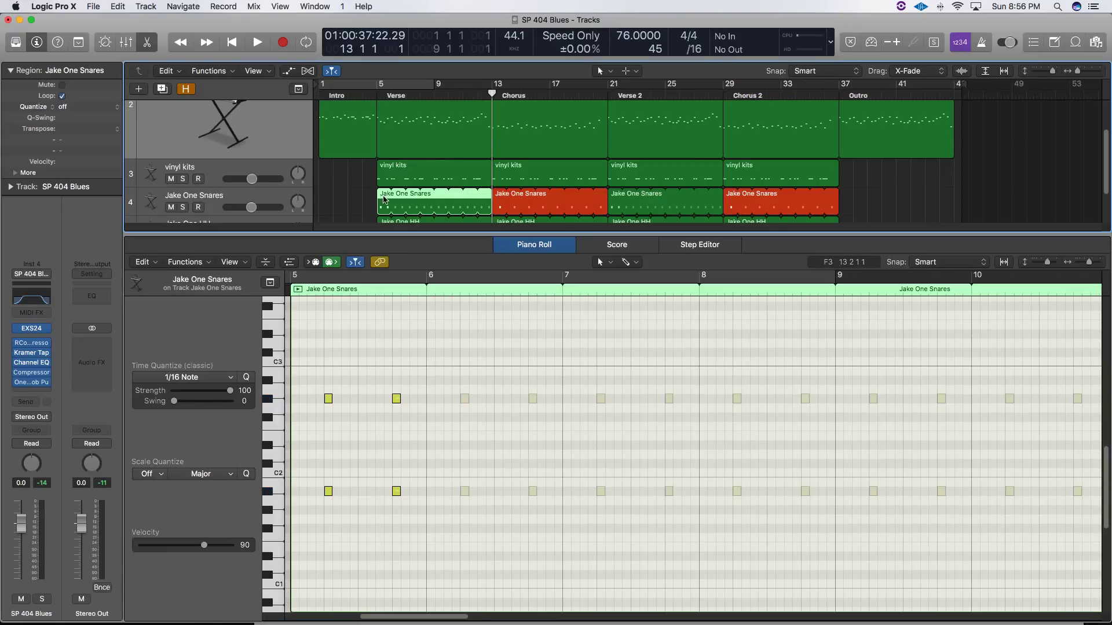
click(495, 195)
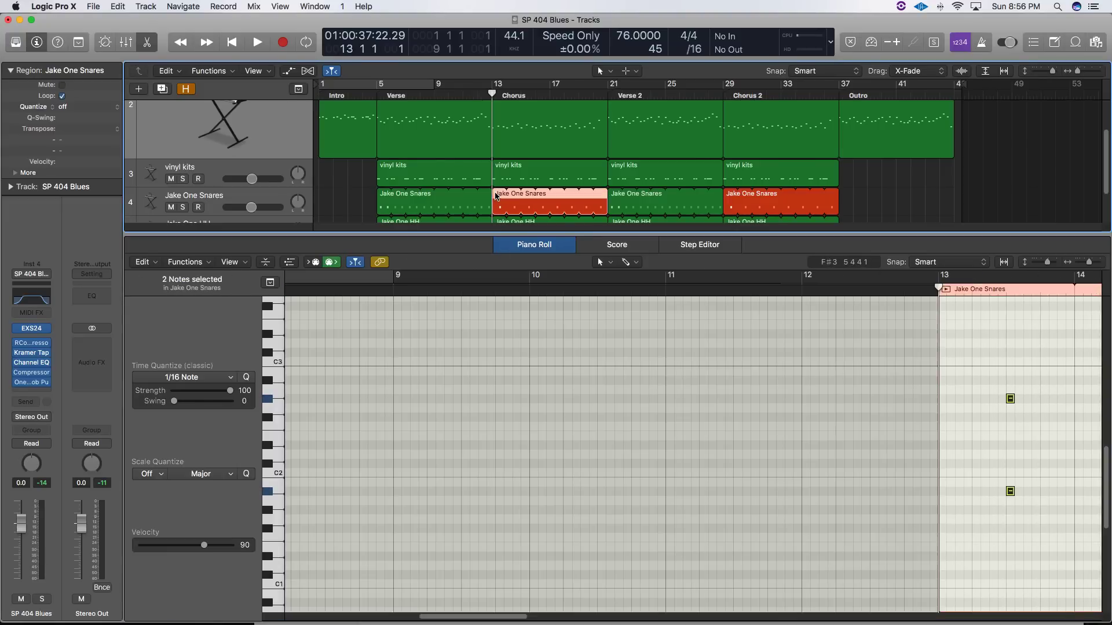
key(e)
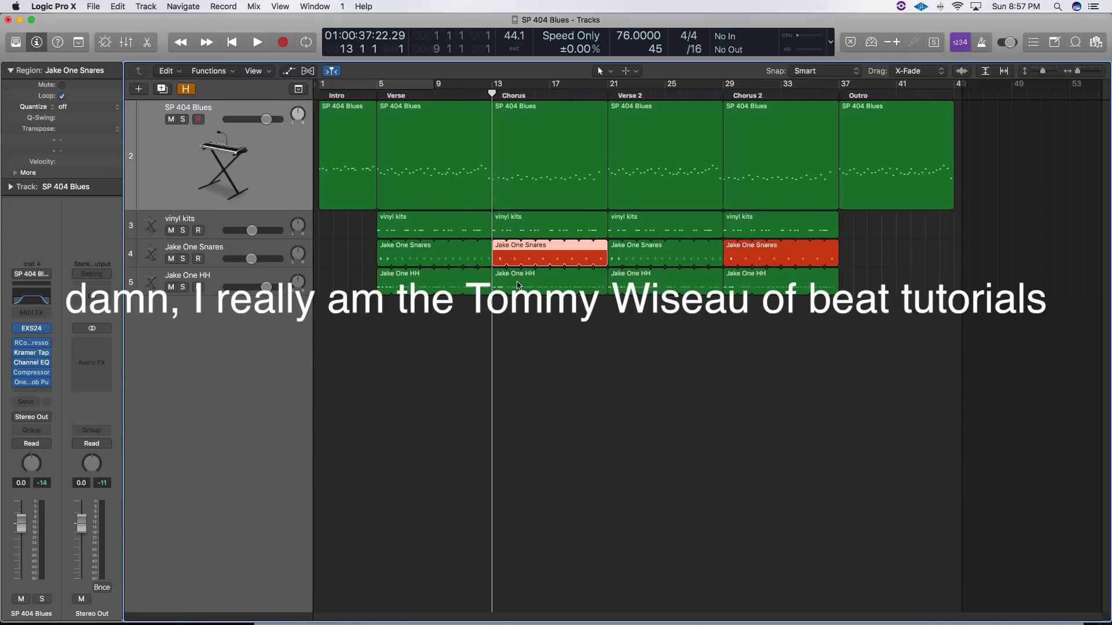
Rebuild the Chorus 2 snares from bar 29 to 37 by alternating two-bar chorus and Verse 2 Jake One Snares regions.
drag(838, 244, 749, 257)
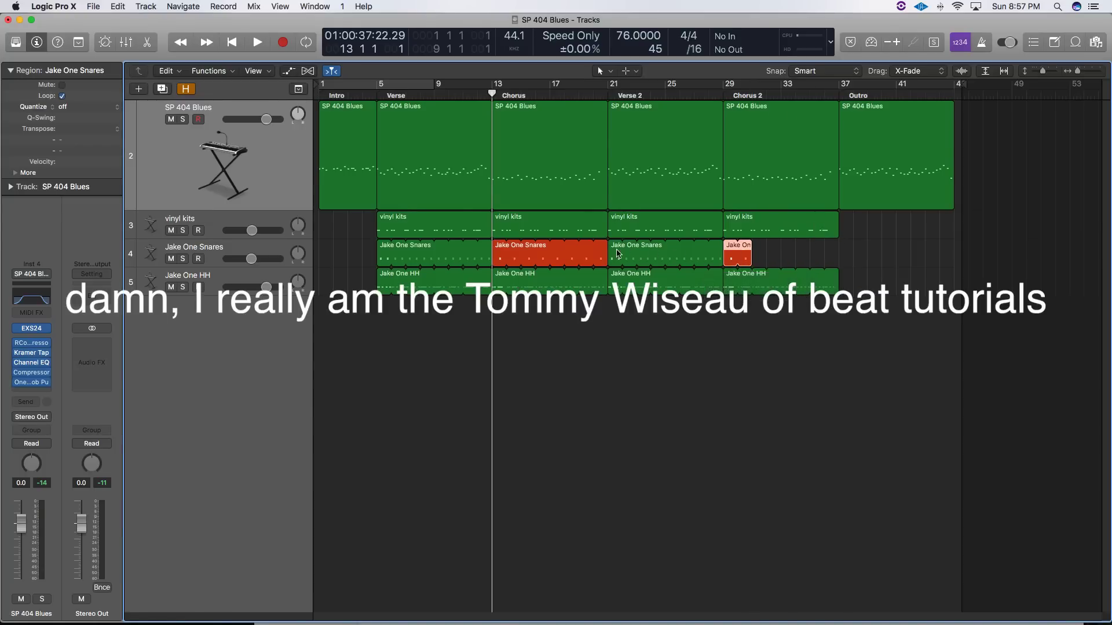
drag(615, 250, 759, 249)
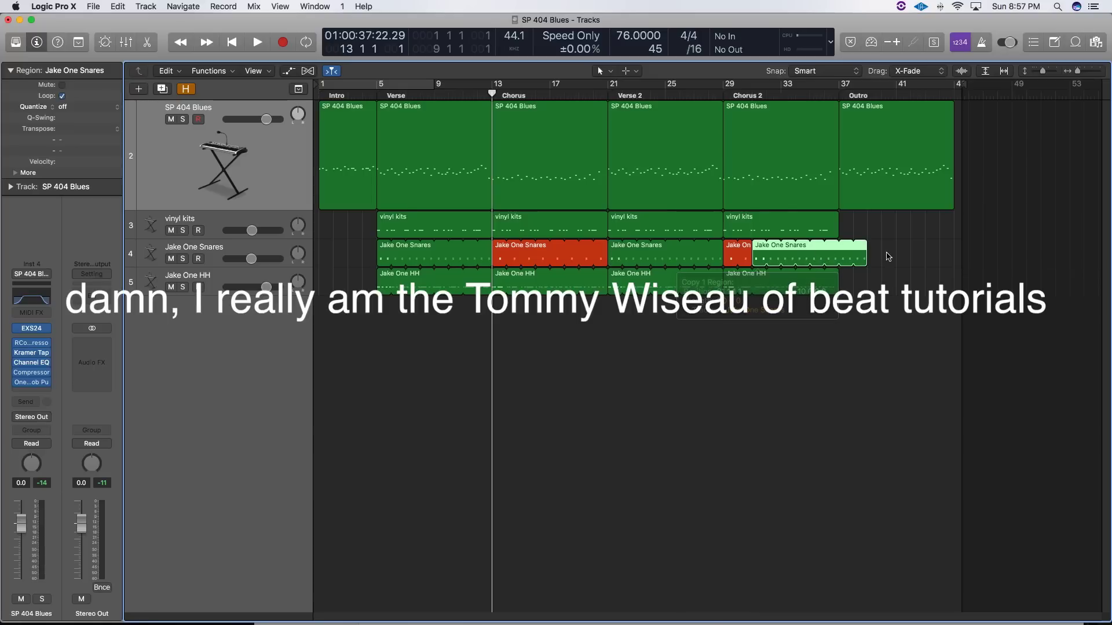
drag(812, 243, 785, 253)
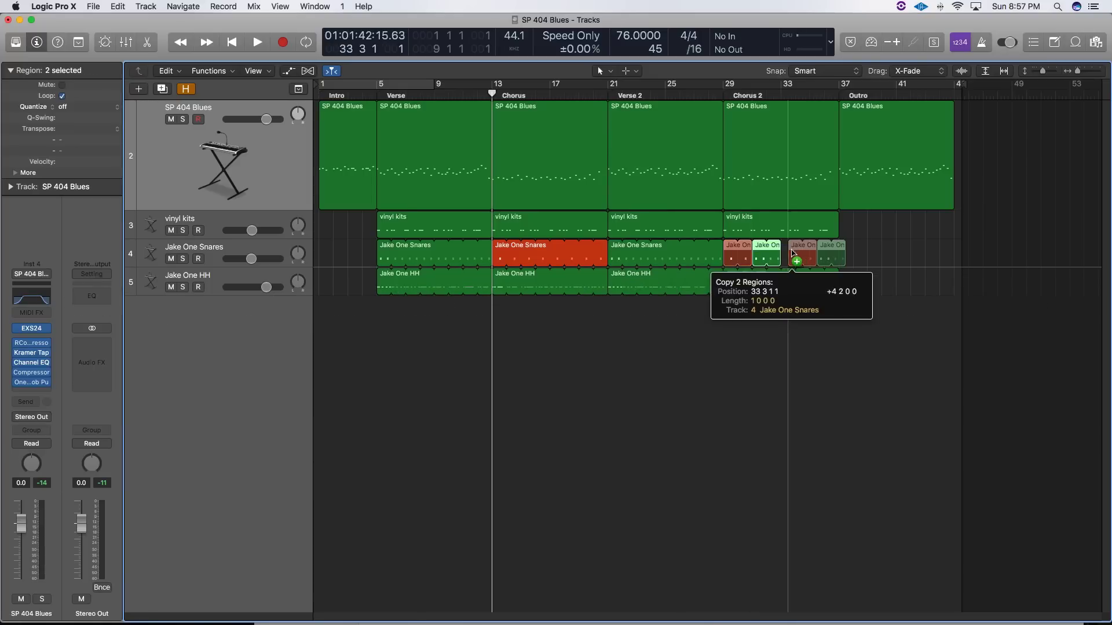
click(898, 249)
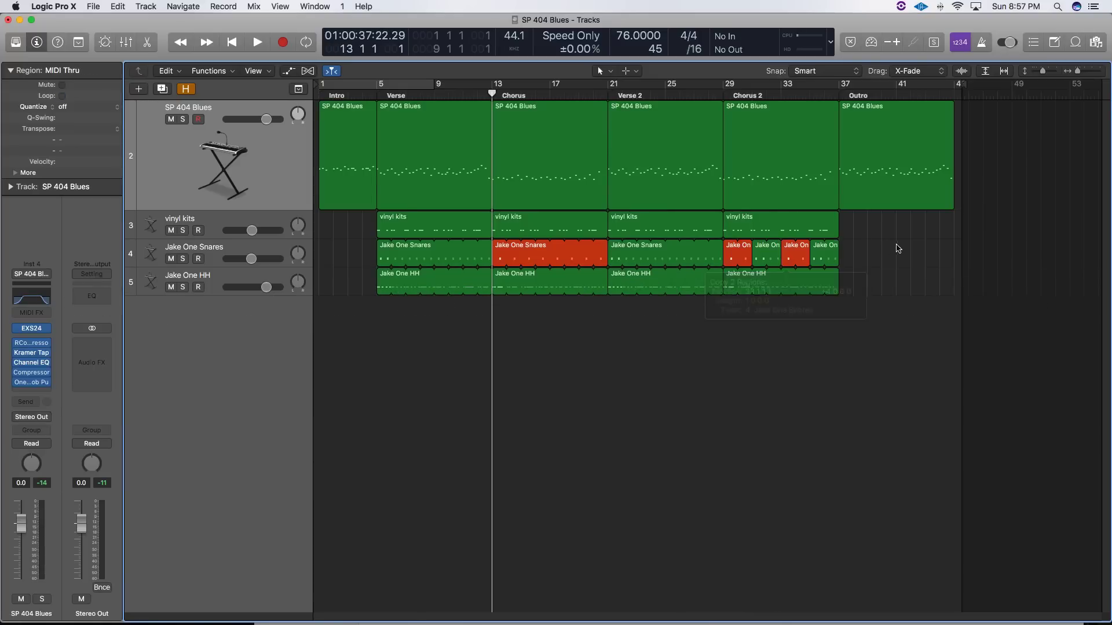
Return to the song start, open the Verse SP 404 Blues region in the Piano Roll, and audition bar 5's four notes.
key(Return)
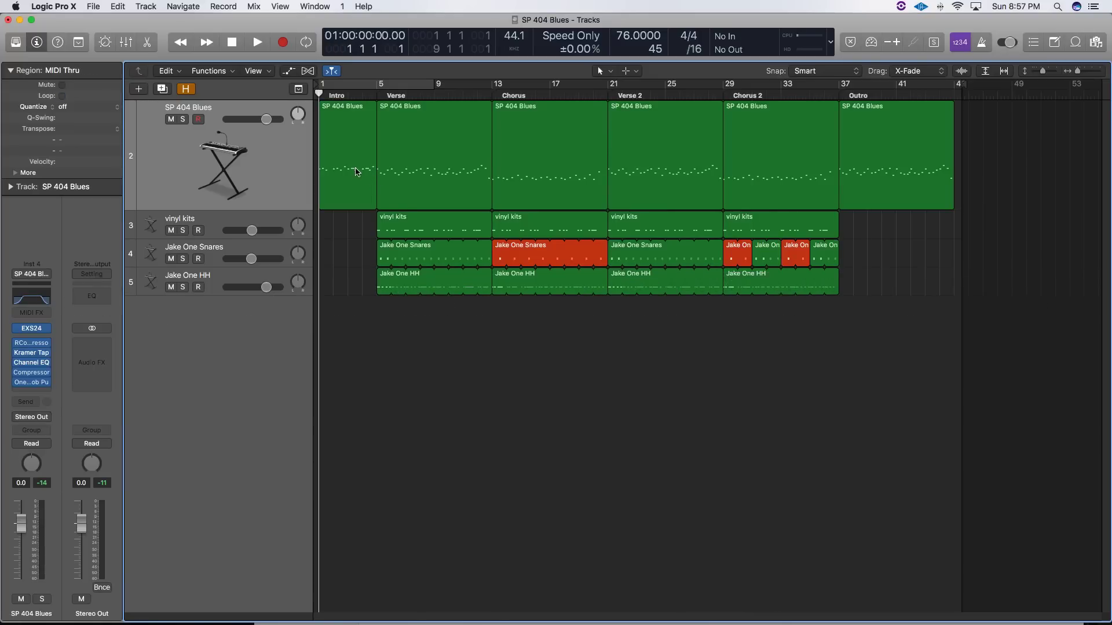
double_click(487, 137)
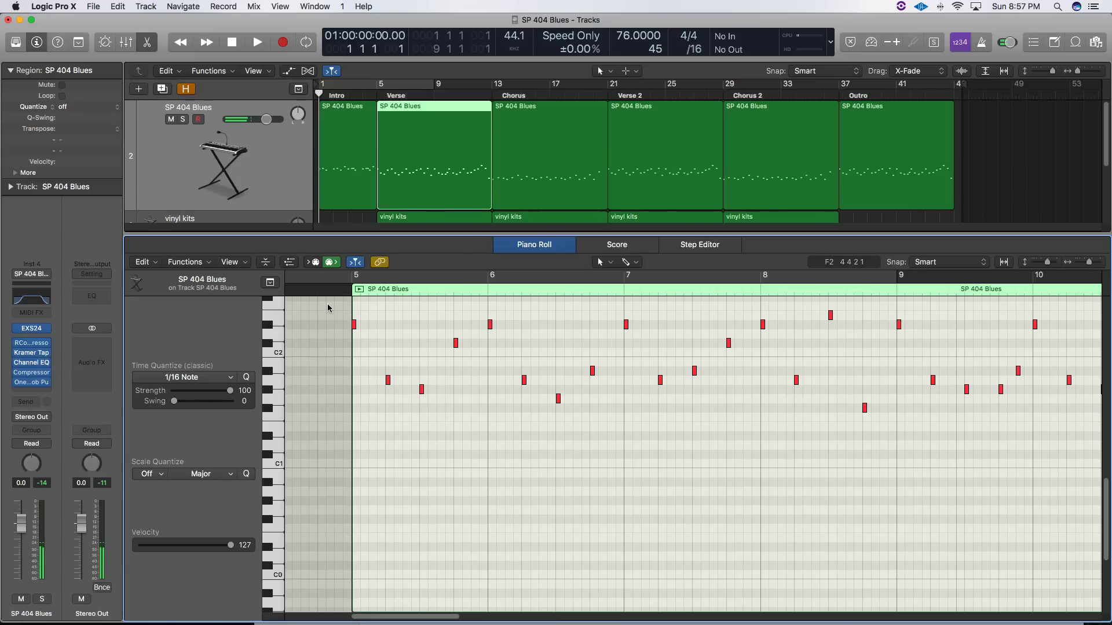
click(355, 324)
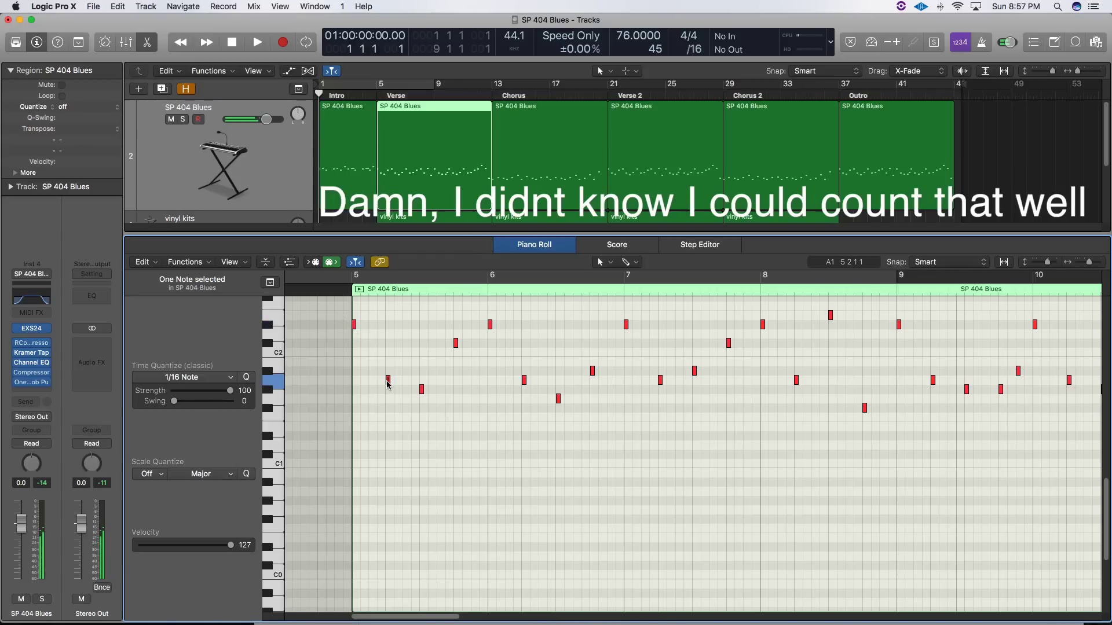
click(422, 390)
click(459, 350)
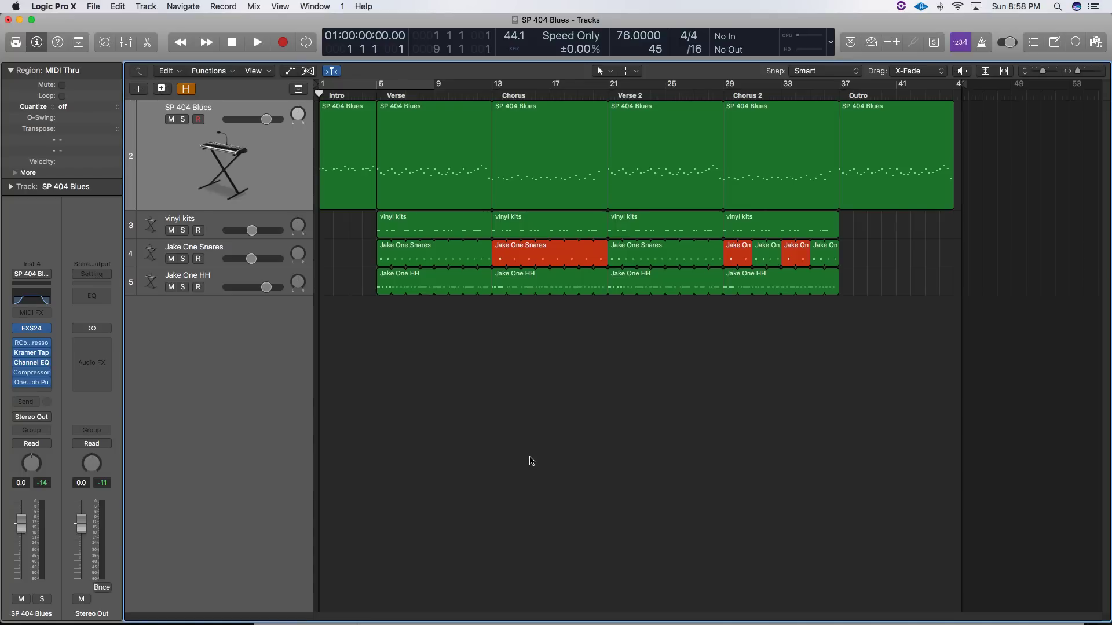
Create a track for the Stereo Out channel and insert iZotope Vinyl as its first effect.
right_click(105, 608)
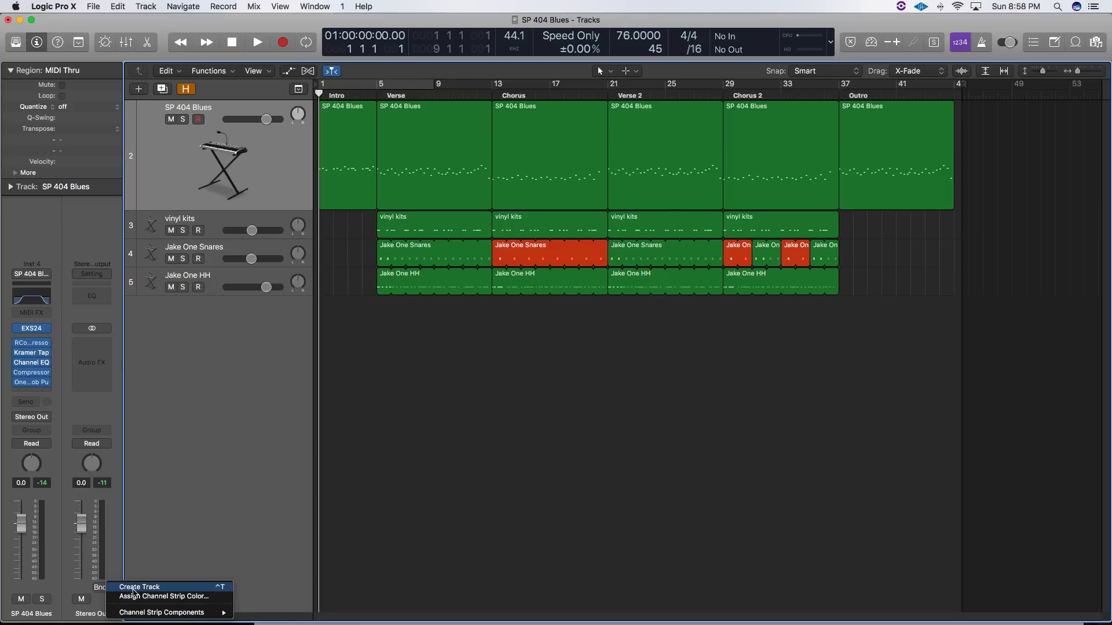
click(133, 588)
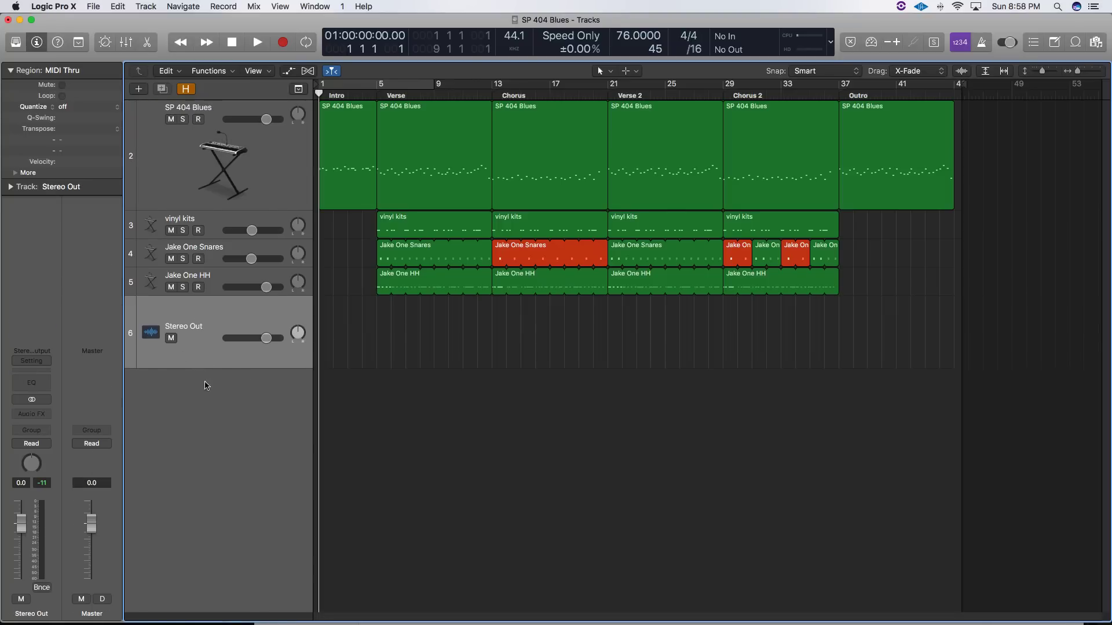
click(31, 414)
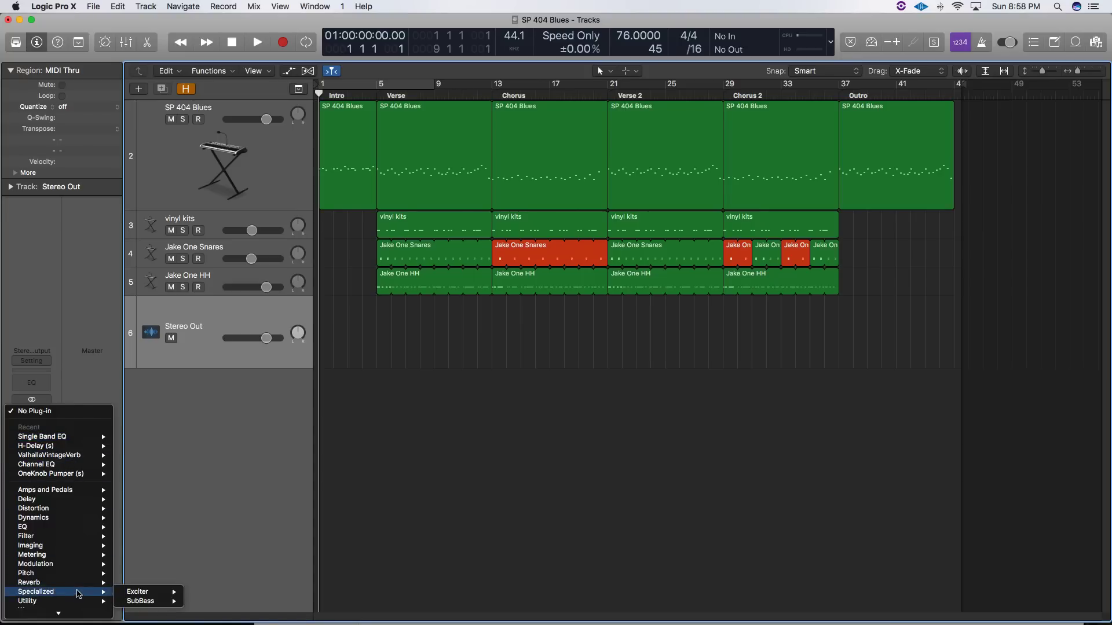
scroll(78, 594, down, 3)
mouse_move(81, 571)
click(260, 579)
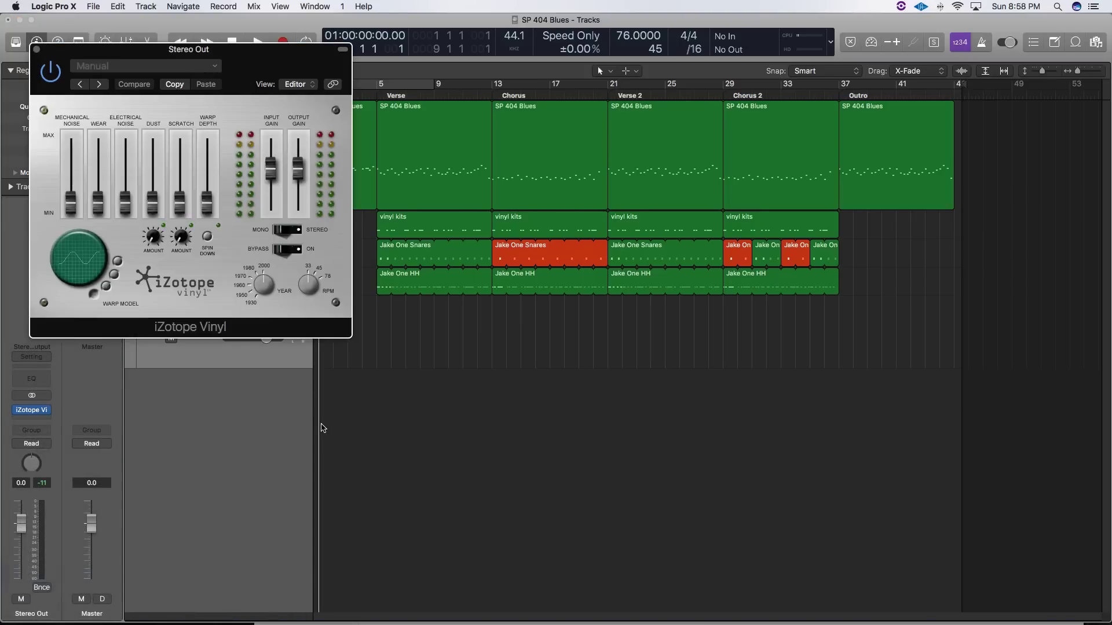
Raise iZotope Vinyl's Warp Depth to about halfway and close the plug-in window.
drag(208, 201, 208, 168)
drag(264, 286, 259, 298)
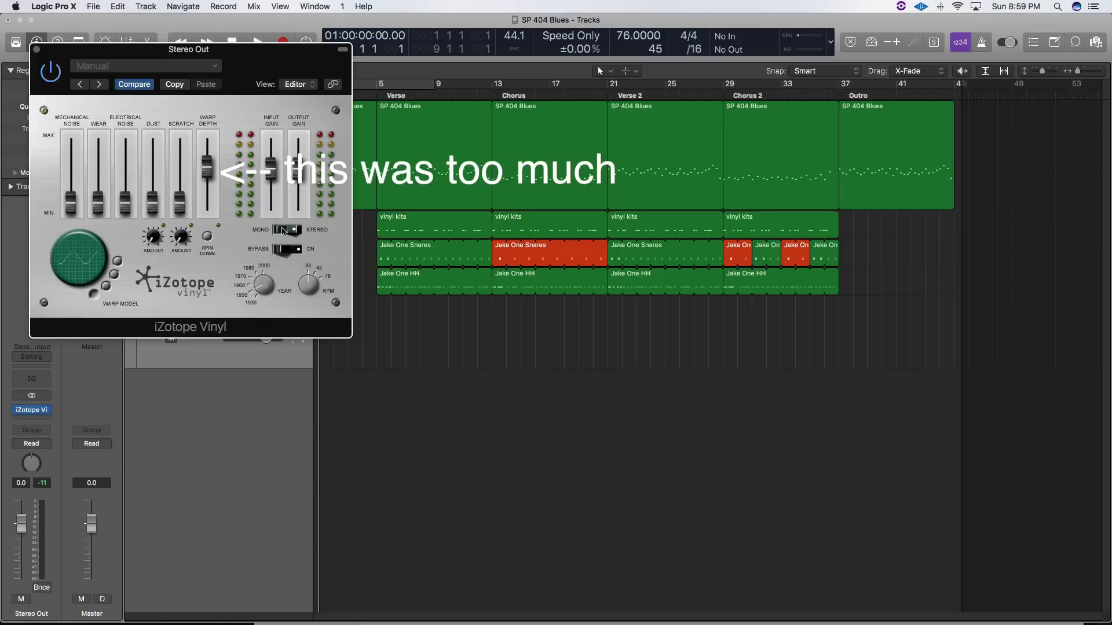
drag(37, 51, 376, 248)
click(374, 247)
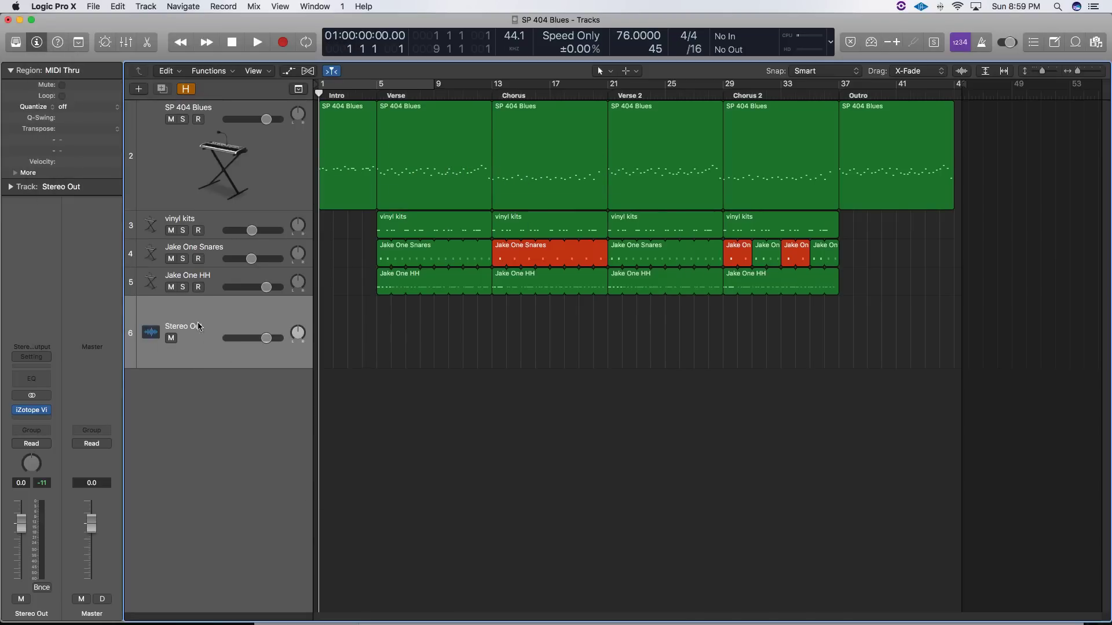
Place the playhead at bar 5 and show Insert #1 Bypass as the Stereo Out track's automation parameter.
key(alt+period)
key(a)
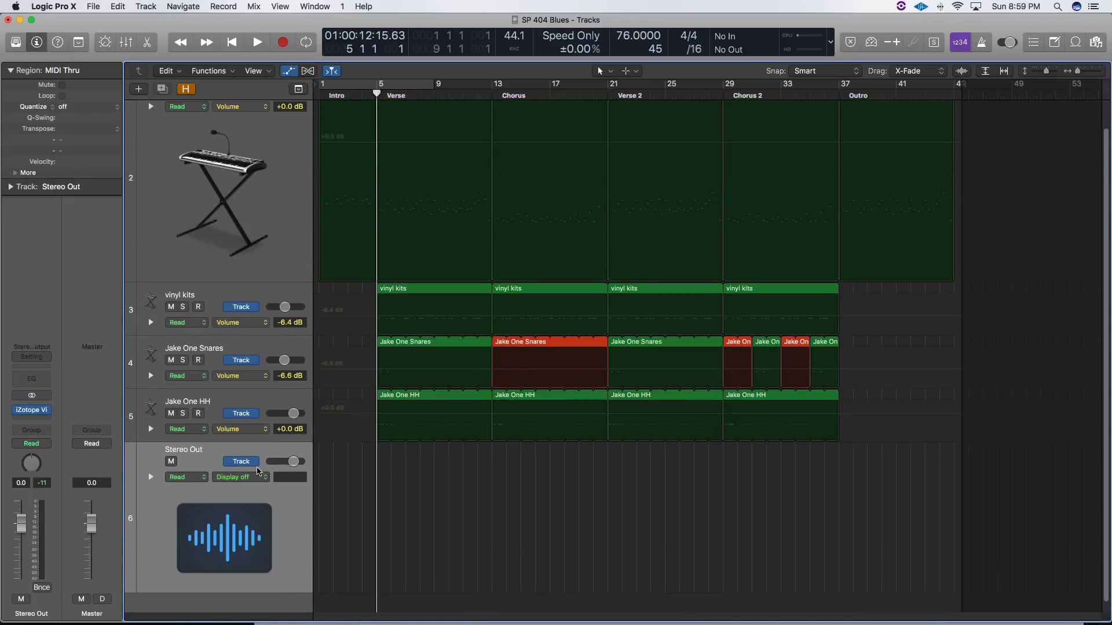
click(248, 476)
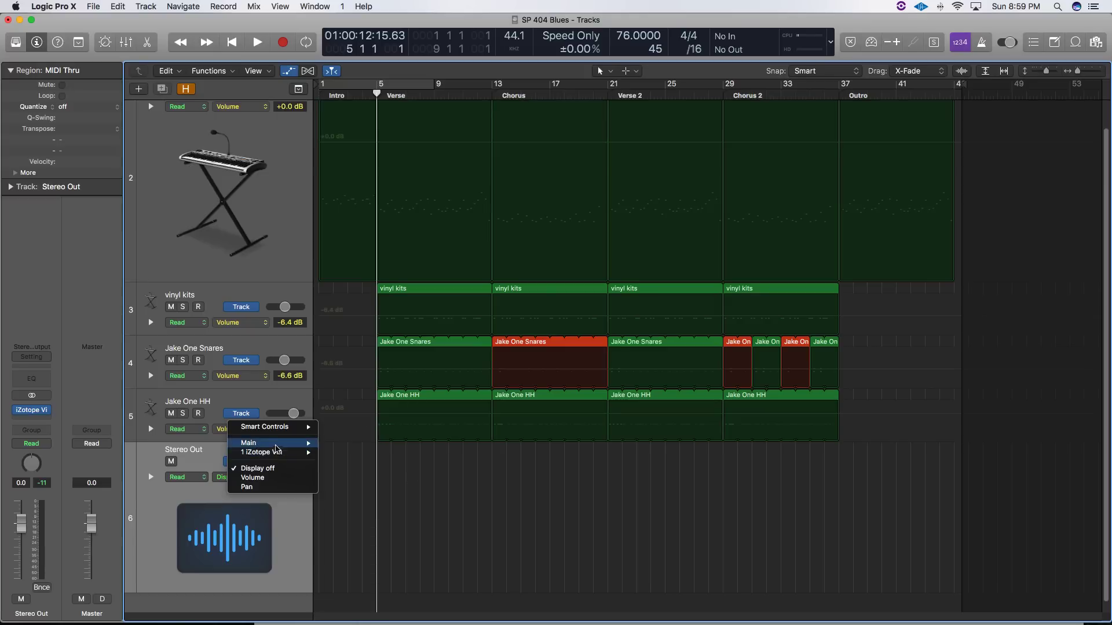
click(260, 504)
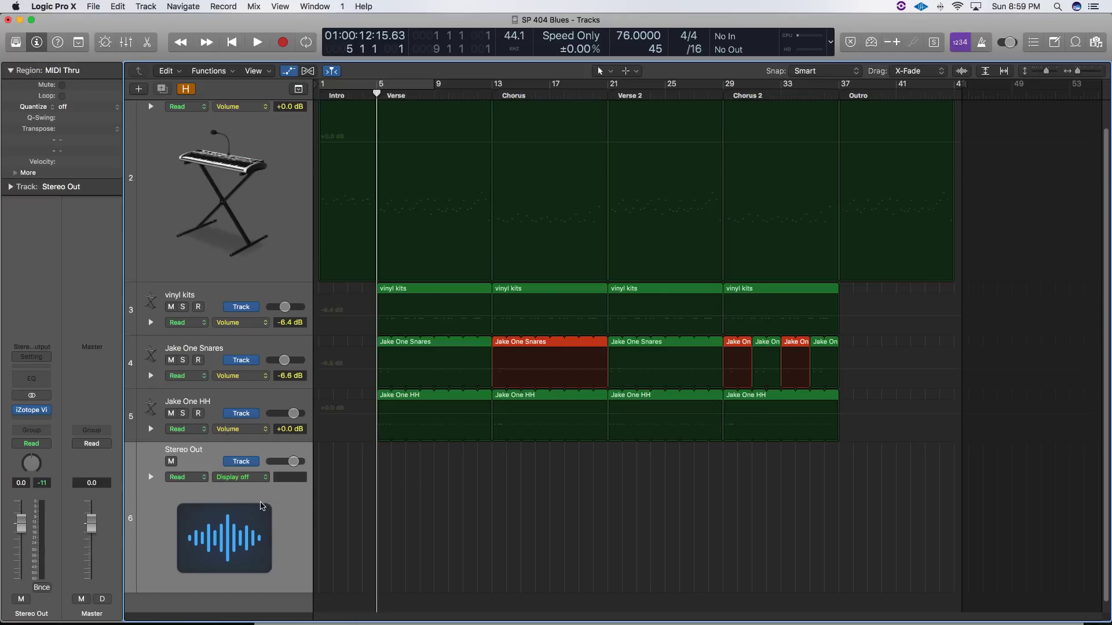
click(246, 478)
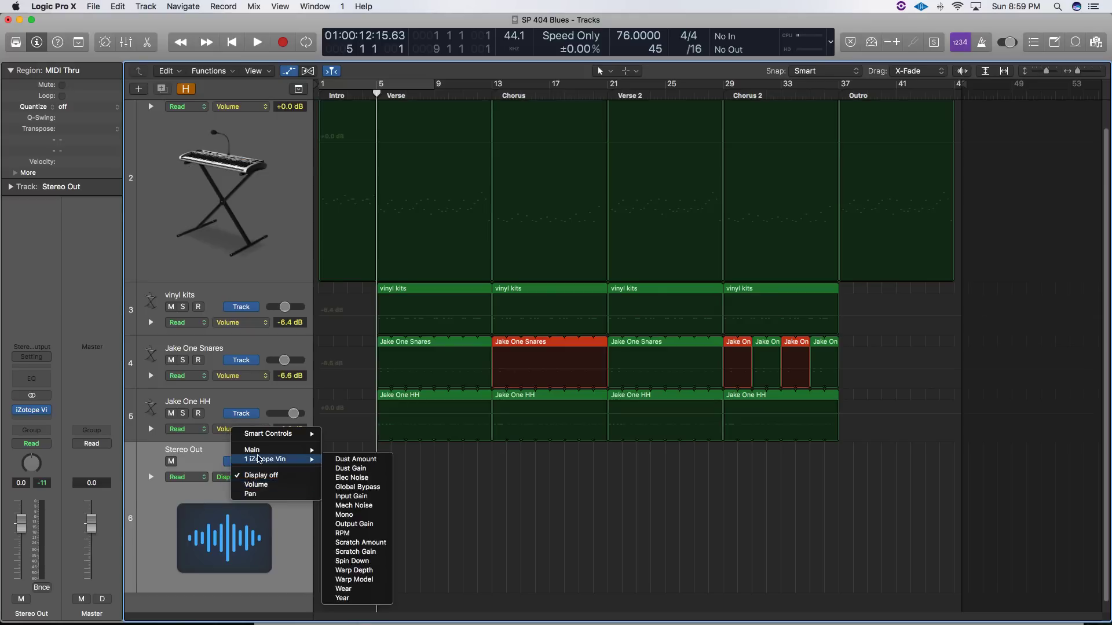
mouse_move(278, 449)
click(372, 504)
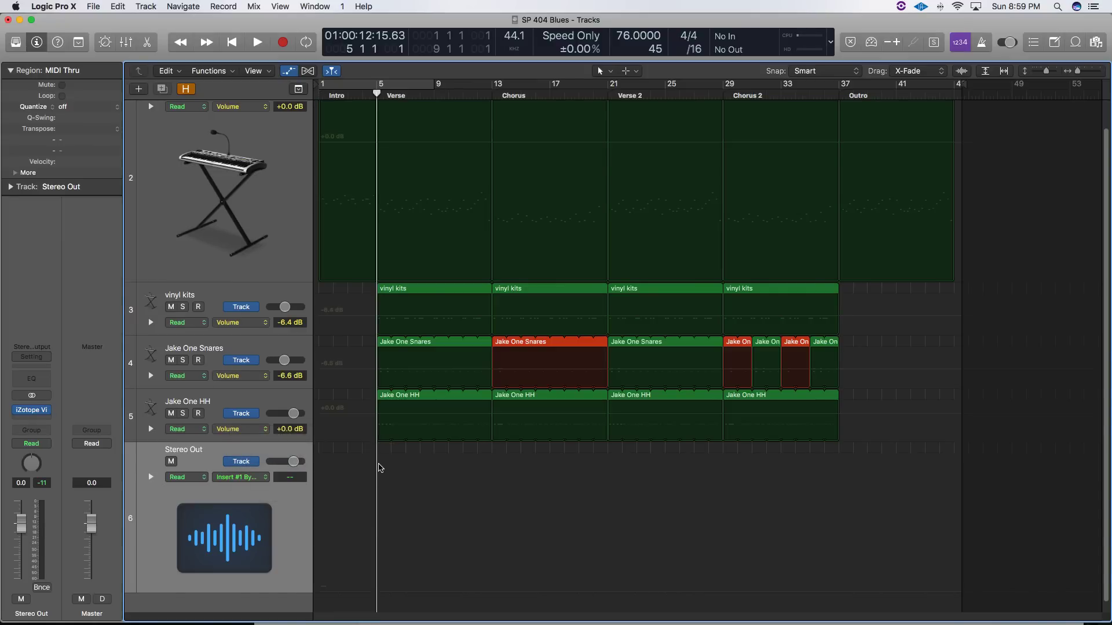
Automate Insert #1 on Stereo Out to become Bypassed exactly at the start of the Verse in bar 5.
click(378, 592)
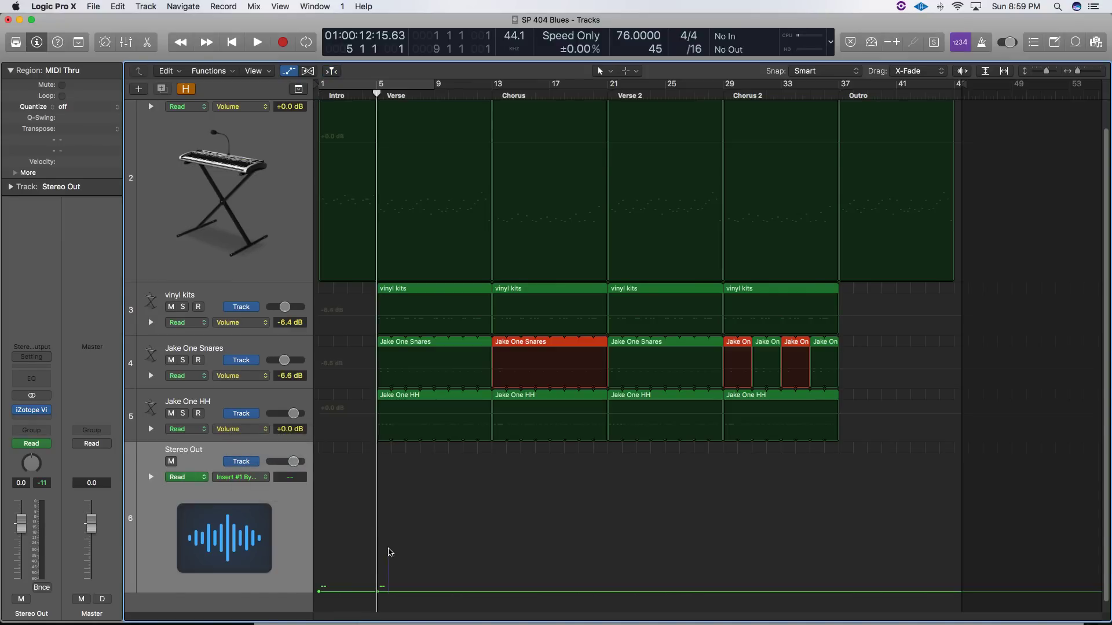
drag(392, 592, 399, 472)
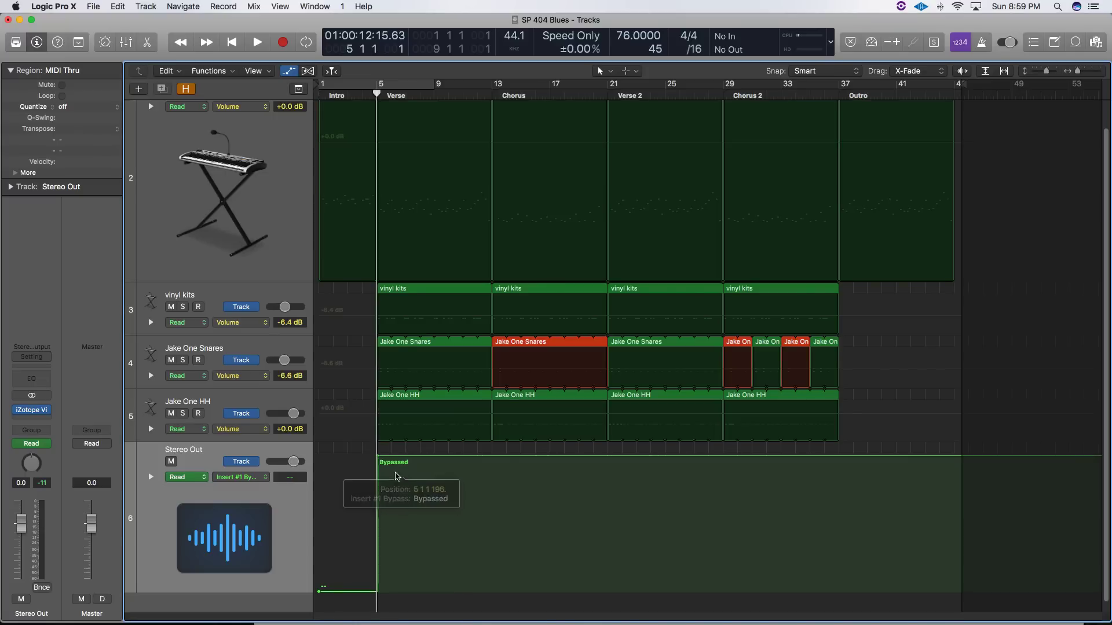
drag(1077, 71, 1100, 74)
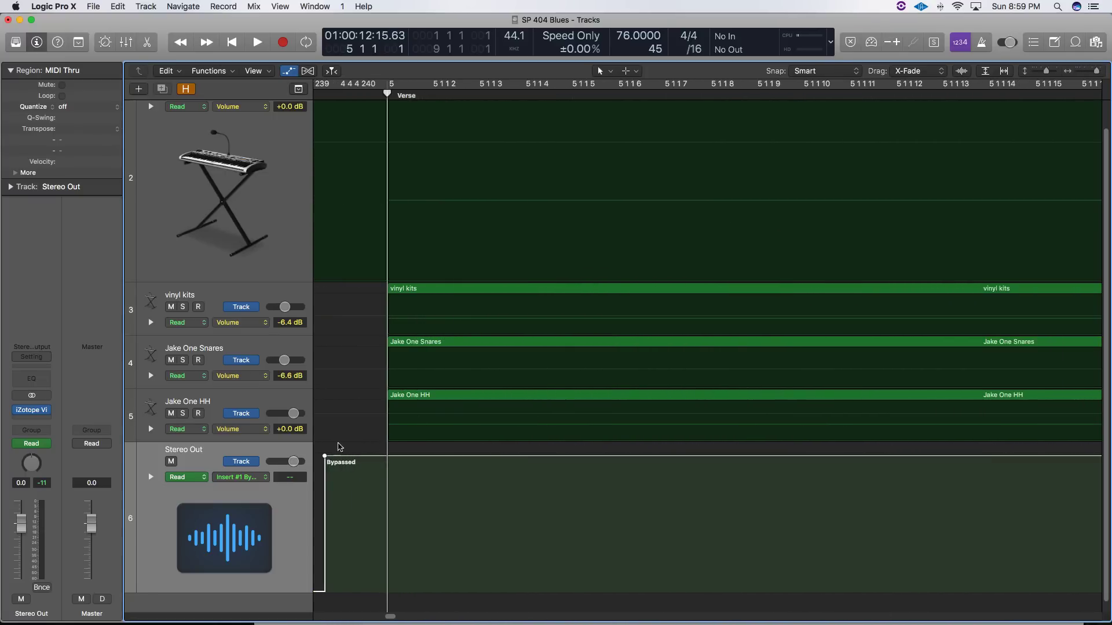
drag(325, 457, 387, 457)
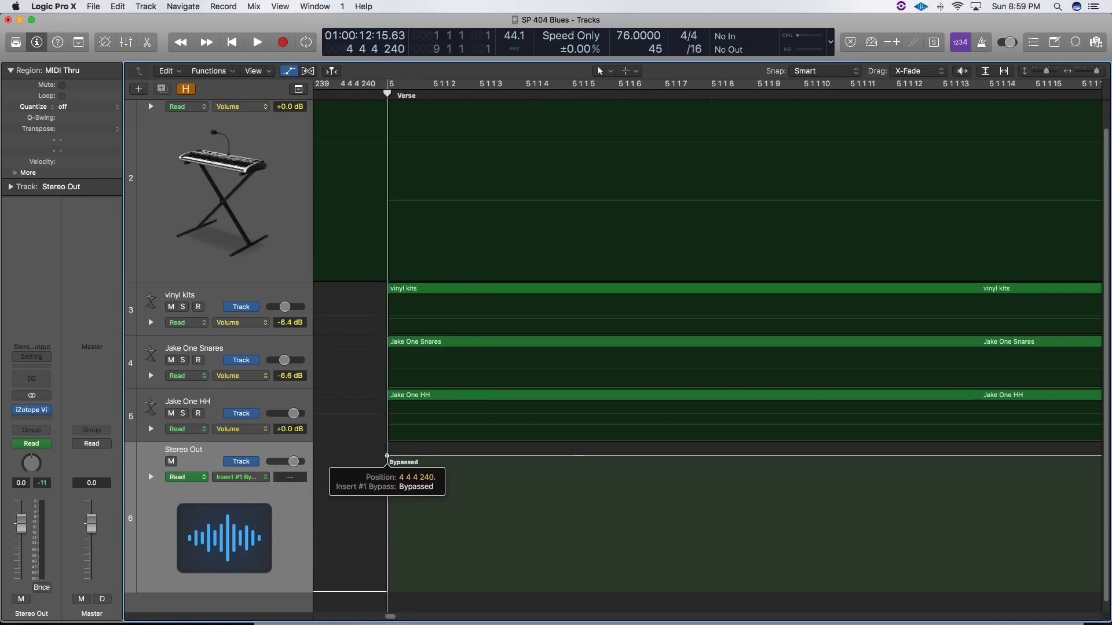
key(z)
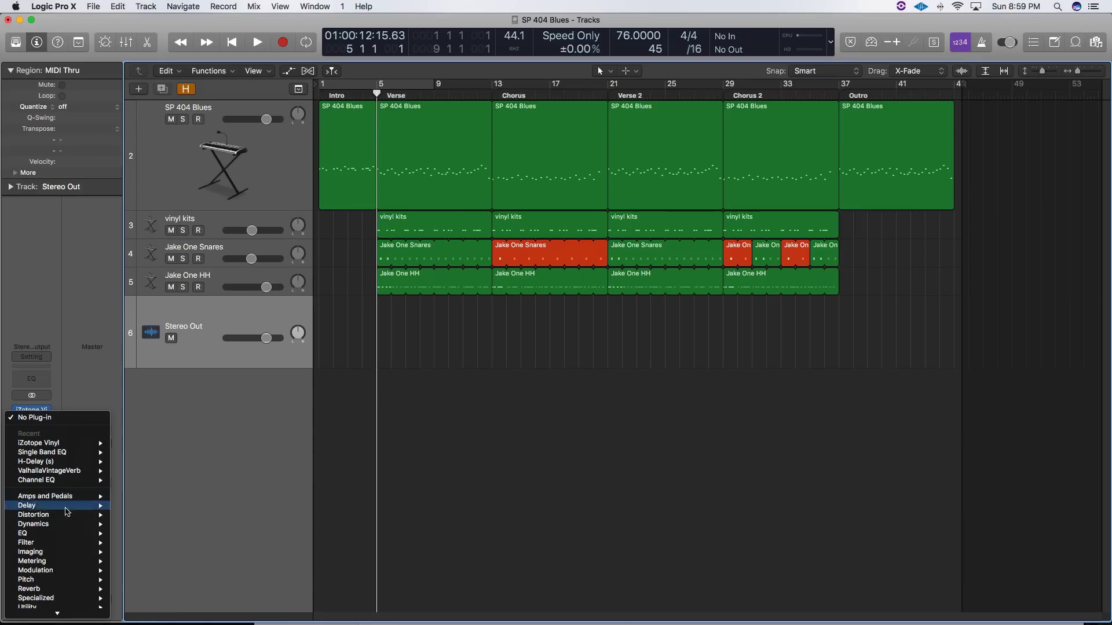
Insert Single Band EQ after iZotope Vinyl on Stereo Out and set its High Cut frequency to 20000 Hz.
mouse_move(105, 453)
click(142, 456)
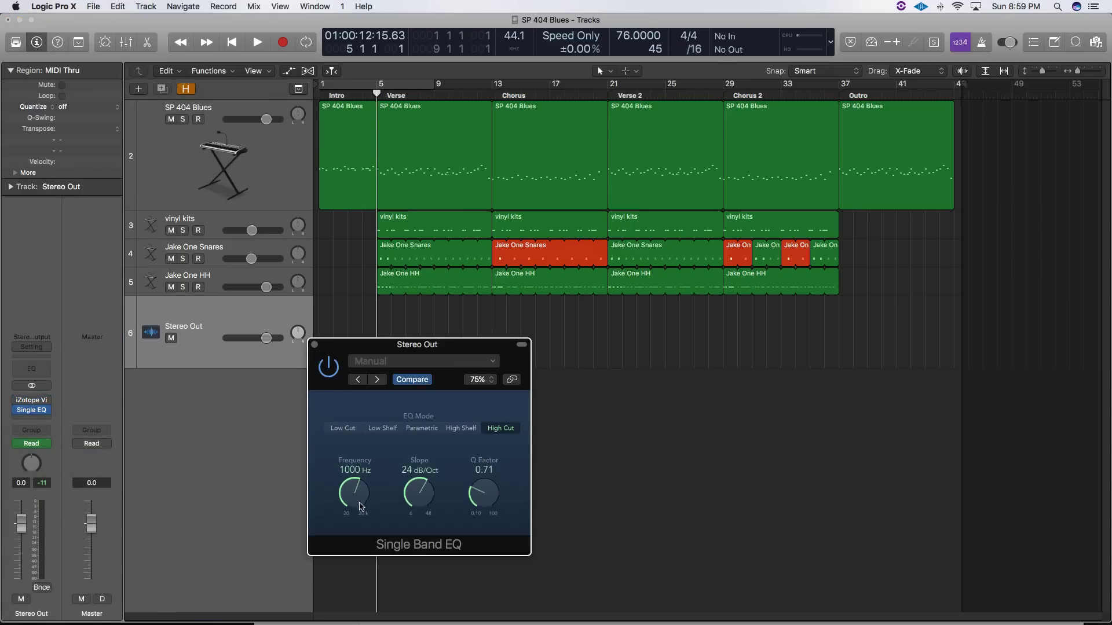
drag(357, 502, 349, 482)
Show the Single Band EQ's Frequency as the automation parameter on the Stereo Out track.
key(a)
click(255, 478)
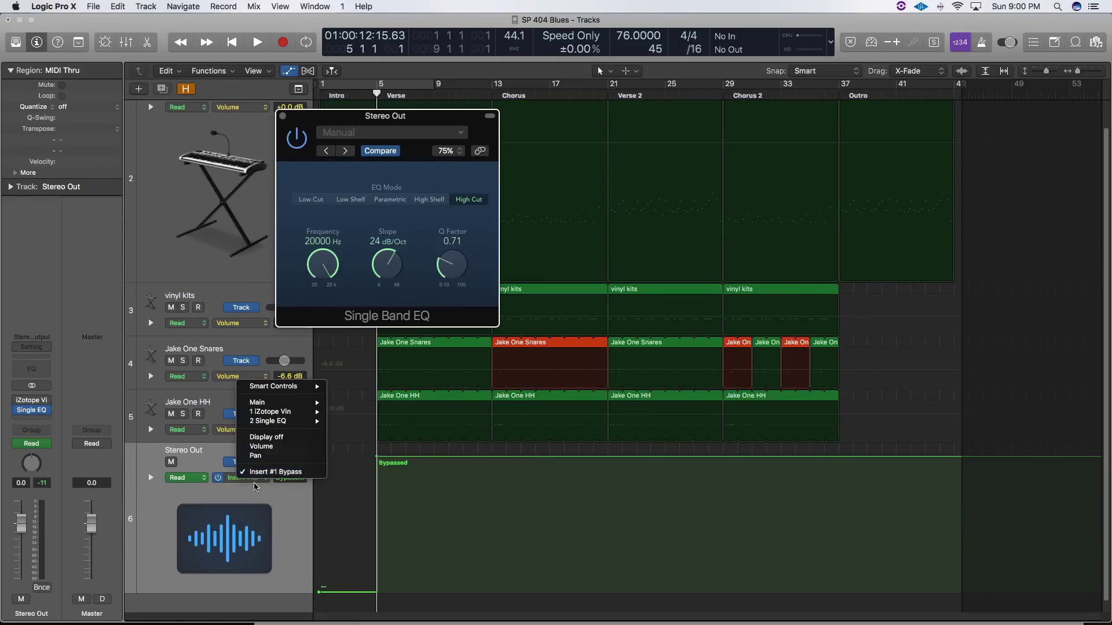
mouse_move(278, 421)
click(355, 432)
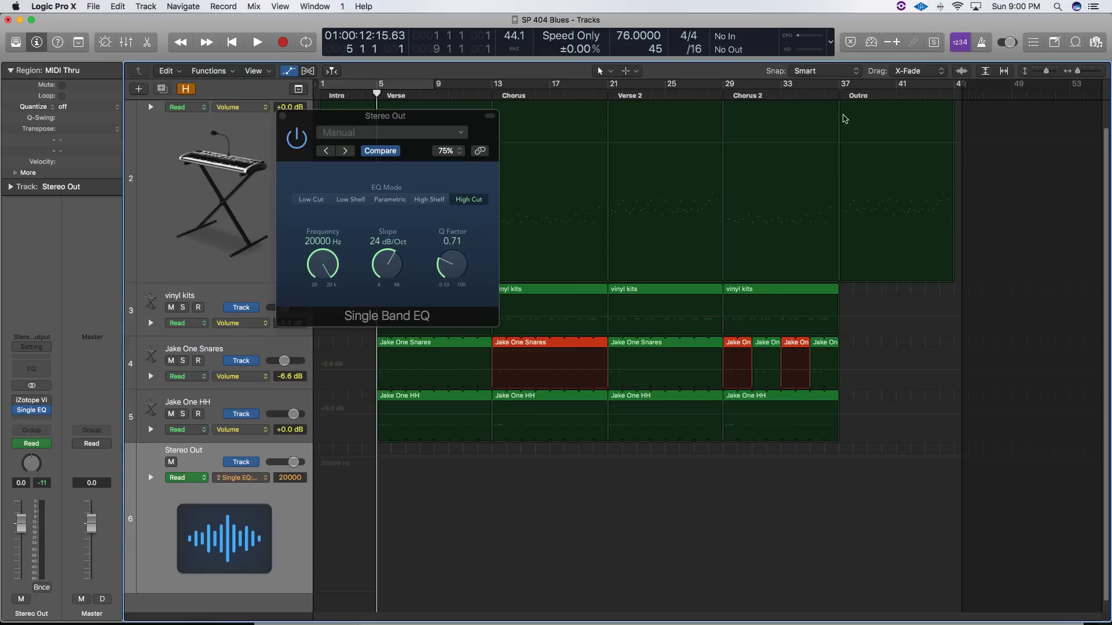
Automate the Stereo Out EQ frequency to ramp from 20000 Hz at bar 37 down to about 760 Hz at the Outro's end.
click(840, 103)
click(844, 494)
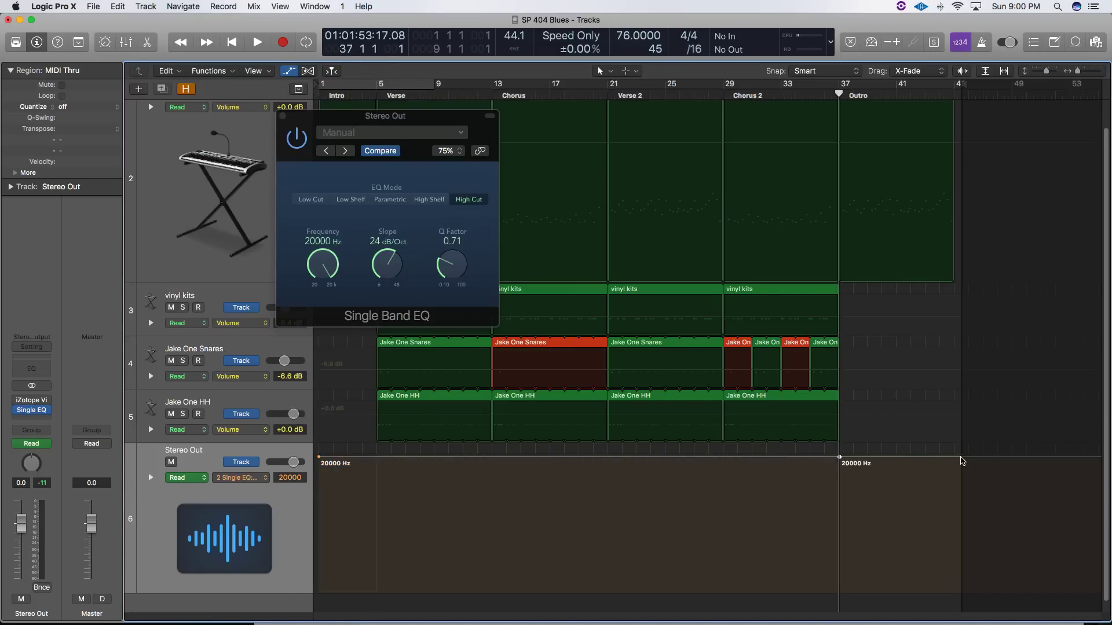
drag(961, 457, 960, 521)
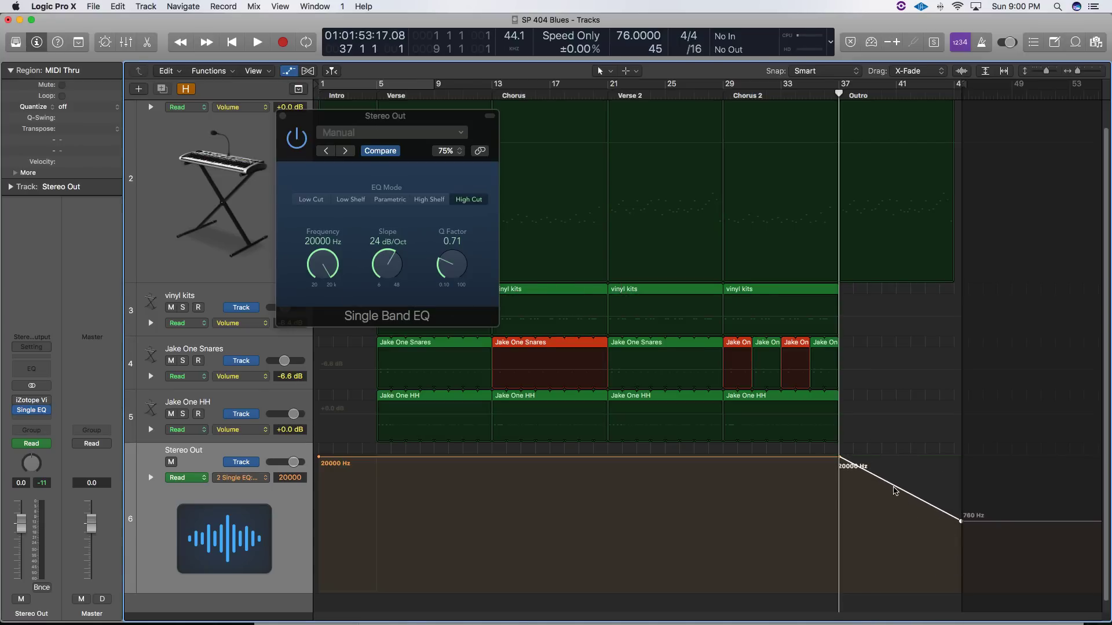
key(a)
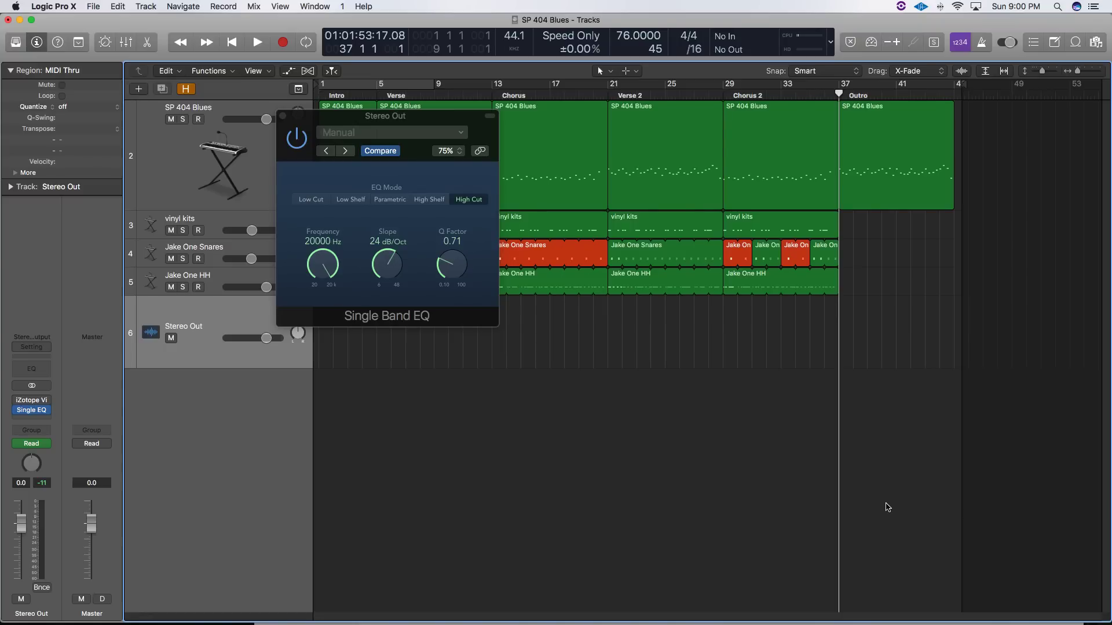
Close the EQ window, play back the filtered Outro and return the playhead to the song's start.
key(super+w)
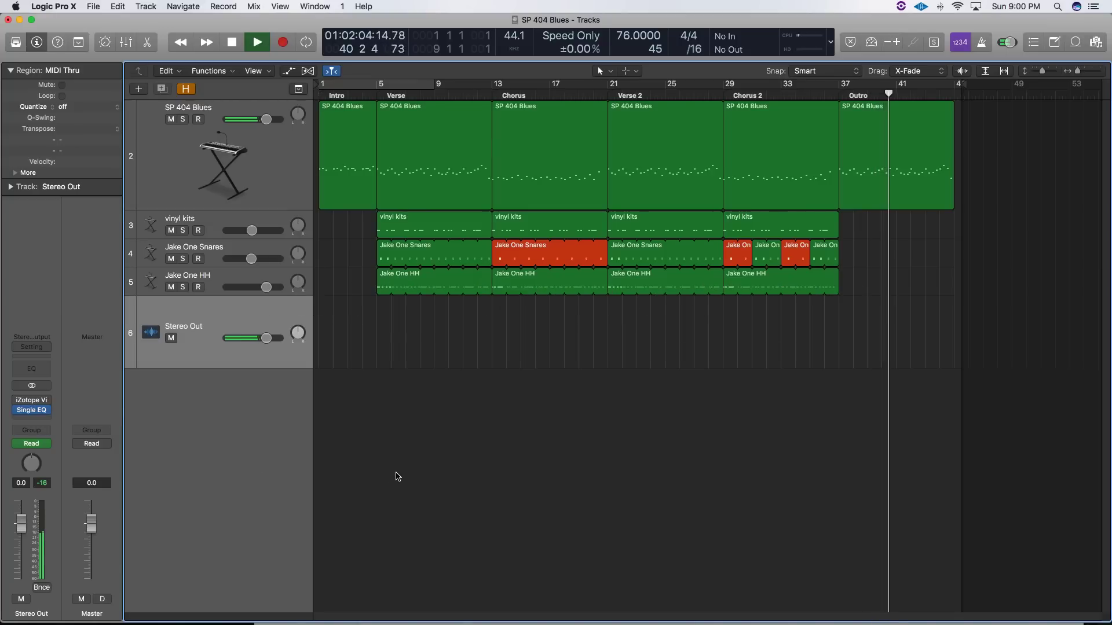
key(space)
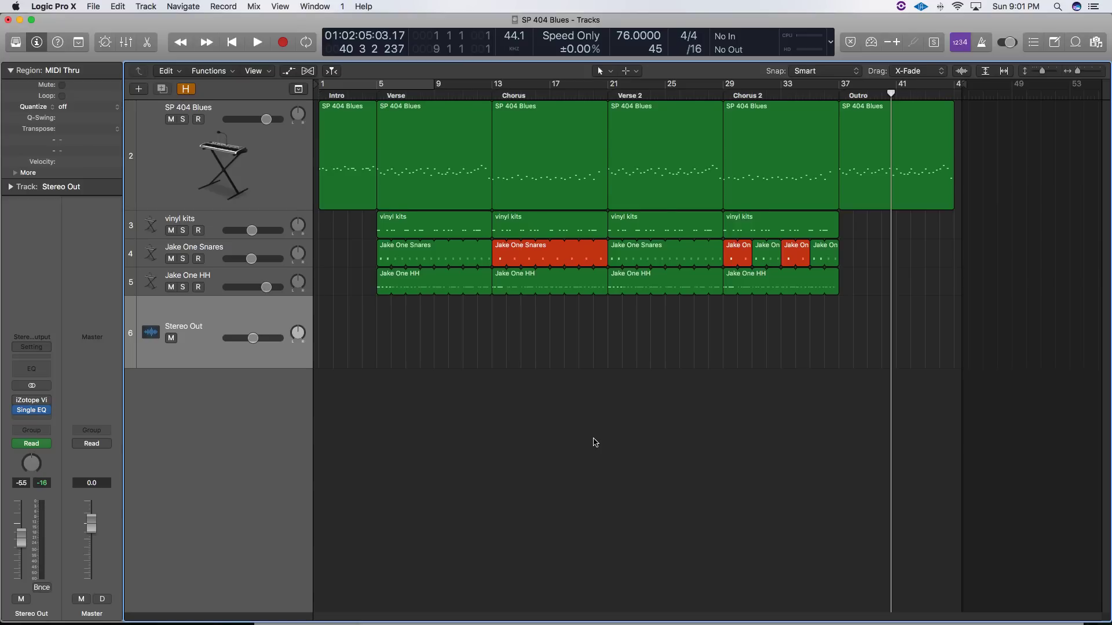
key(Return)
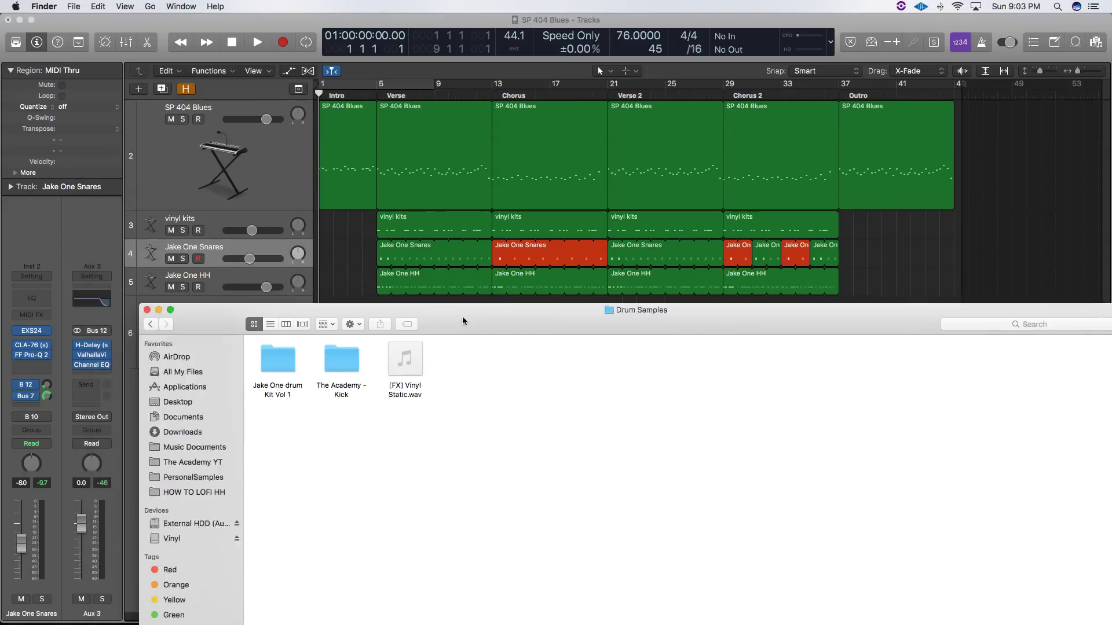
In Finder, move the Drum Samples window clear of the tracks and close the Hi Hats window.
drag(493, 444, 492, 460)
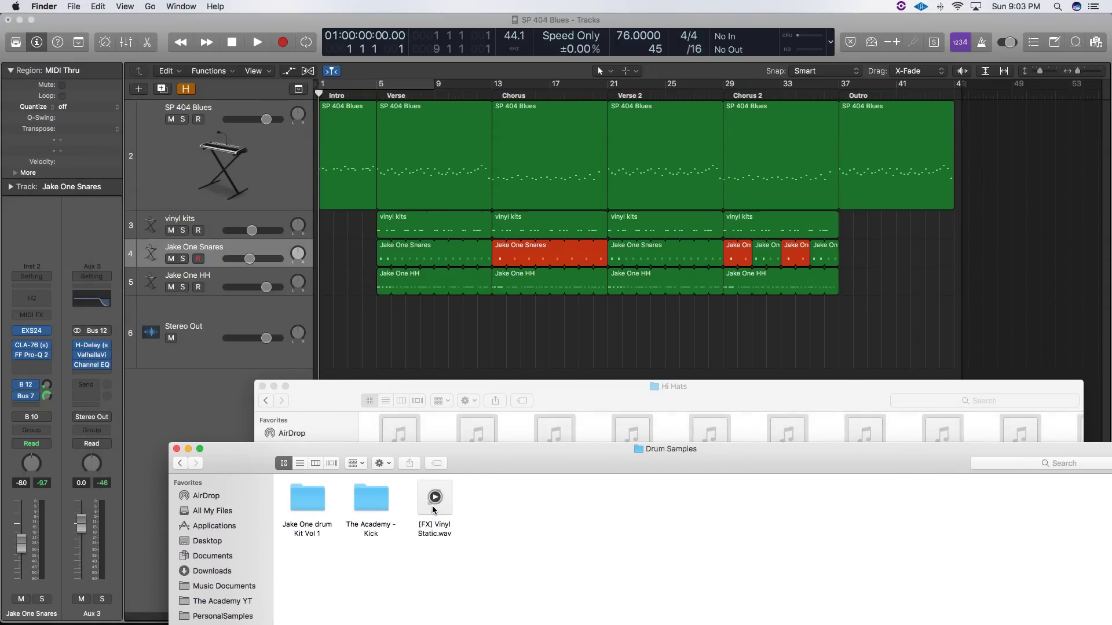
click(262, 386)
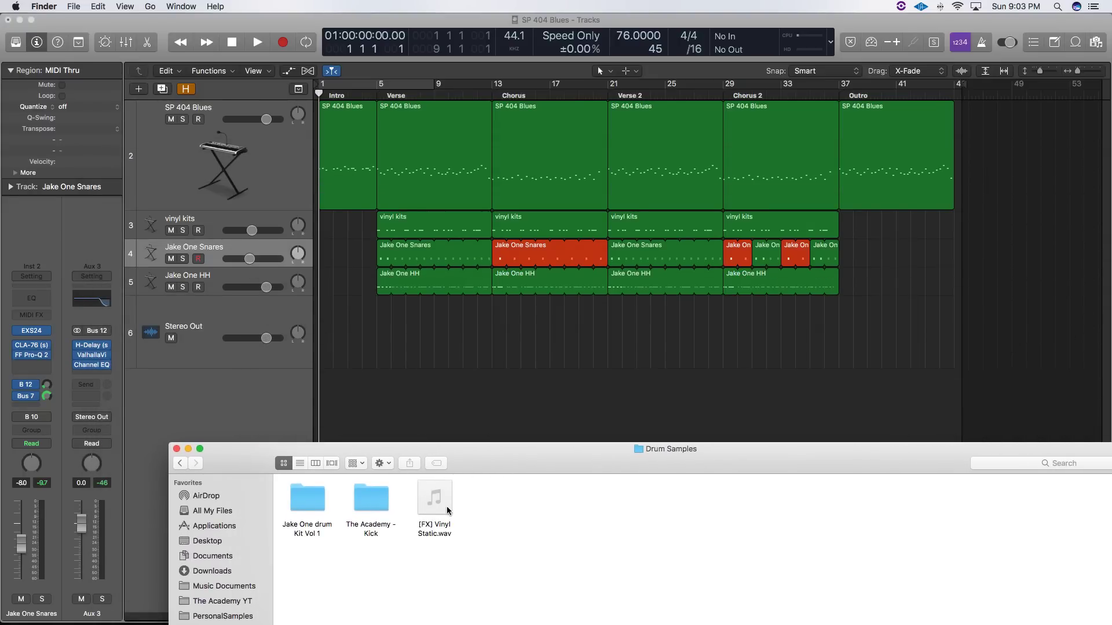
mouse_move(444, 508)
Return to Logic Pro X and inspect the noise, dust and scratch controls of iZotope Vinyl on Stereo Out.
click(323, 391)
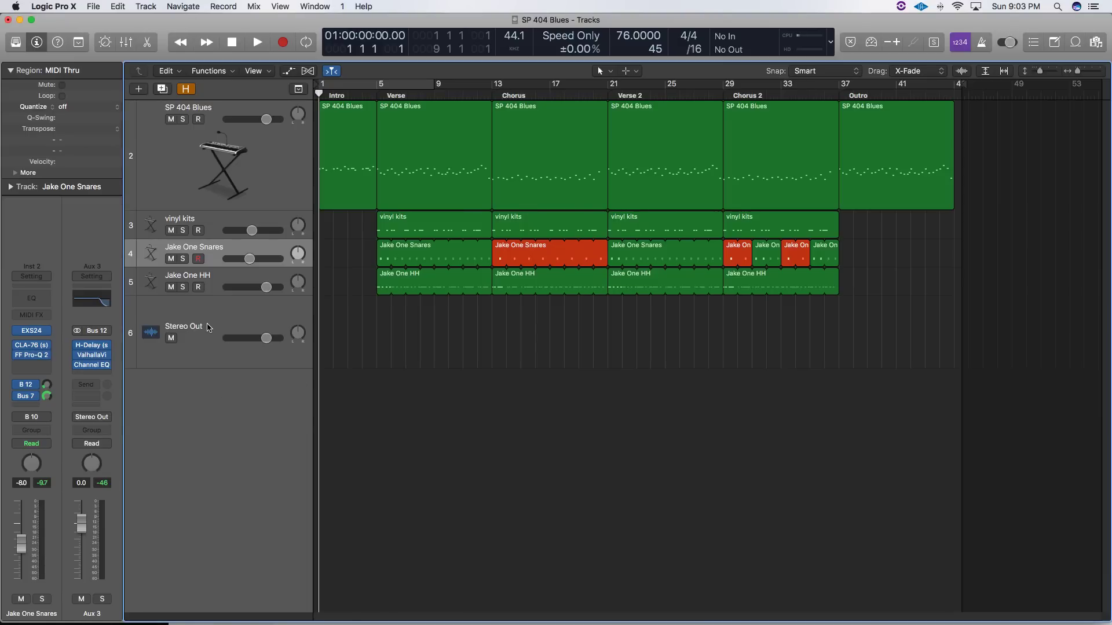
click(209, 328)
click(31, 390)
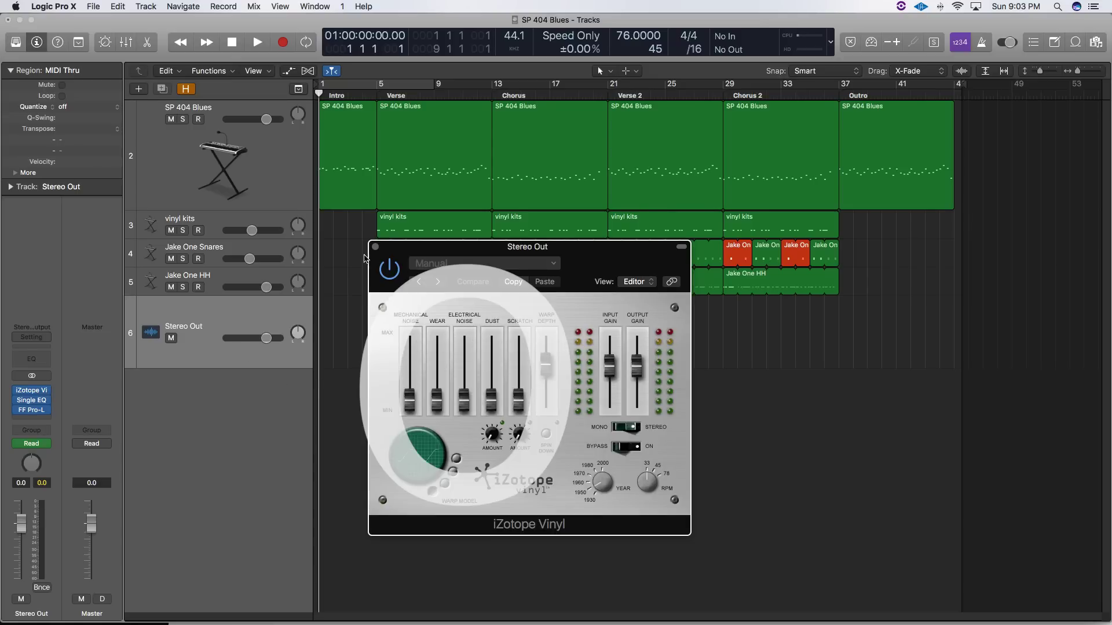
click(376, 247)
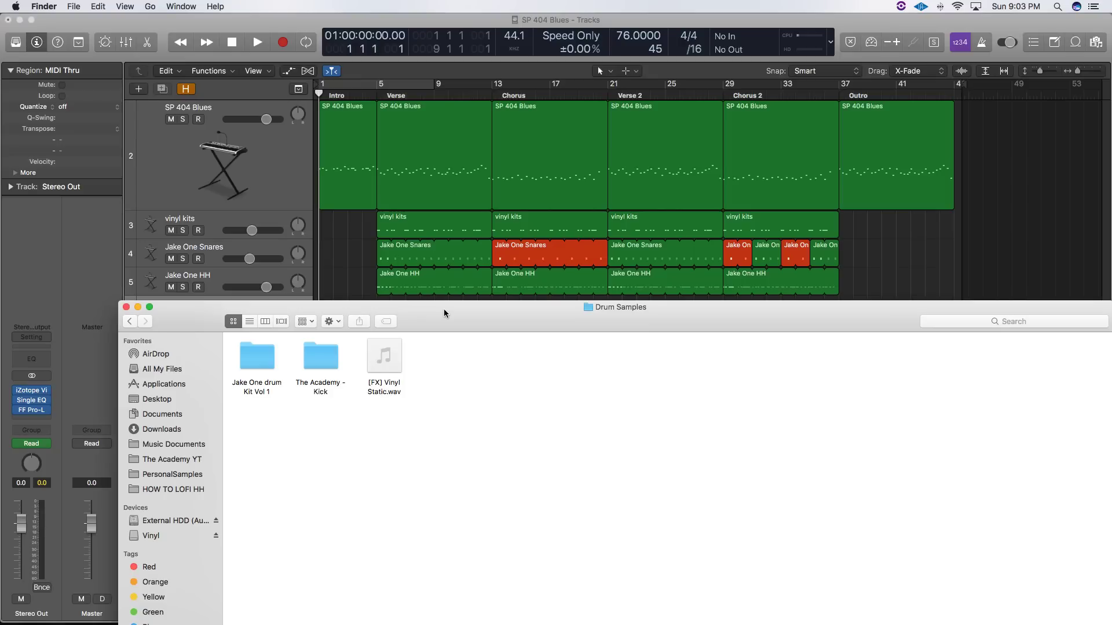
Import [FX] Vinyl Static.wav from the Drum Samples folder onto a new audio track at bar 1.
drag(443, 313, 470, 432)
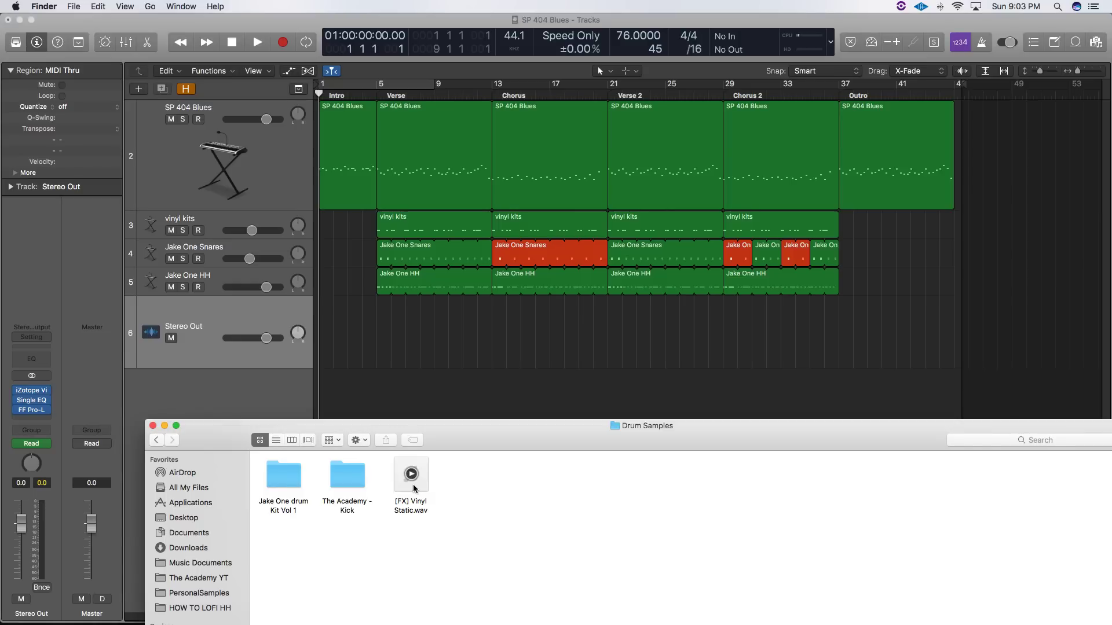
drag(412, 484, 341, 338)
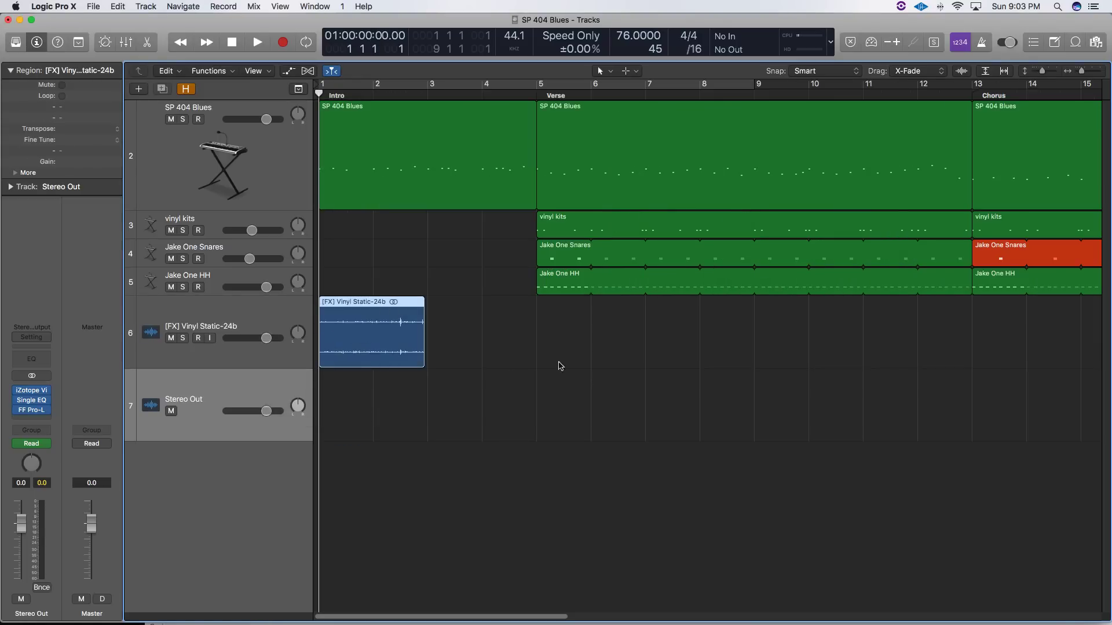
Stretch the Vinyl Static region to exactly two bars and loop it through to the end of the Outro.
drag(423, 353, 426, 354)
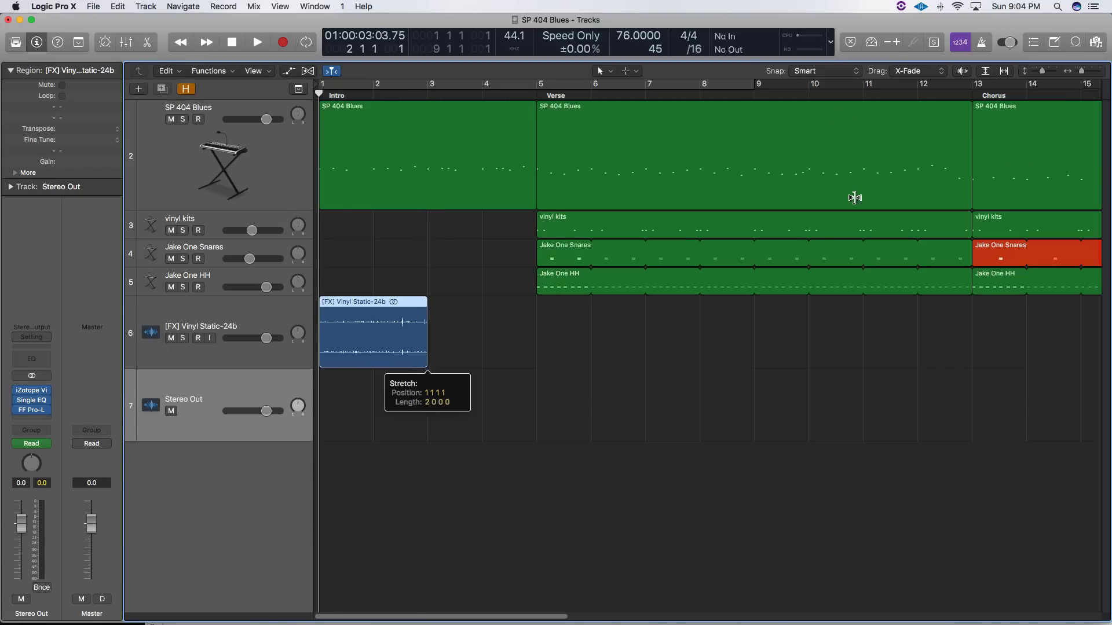
scroll(1009, 125, down, 5)
drag(349, 323, 953, 322)
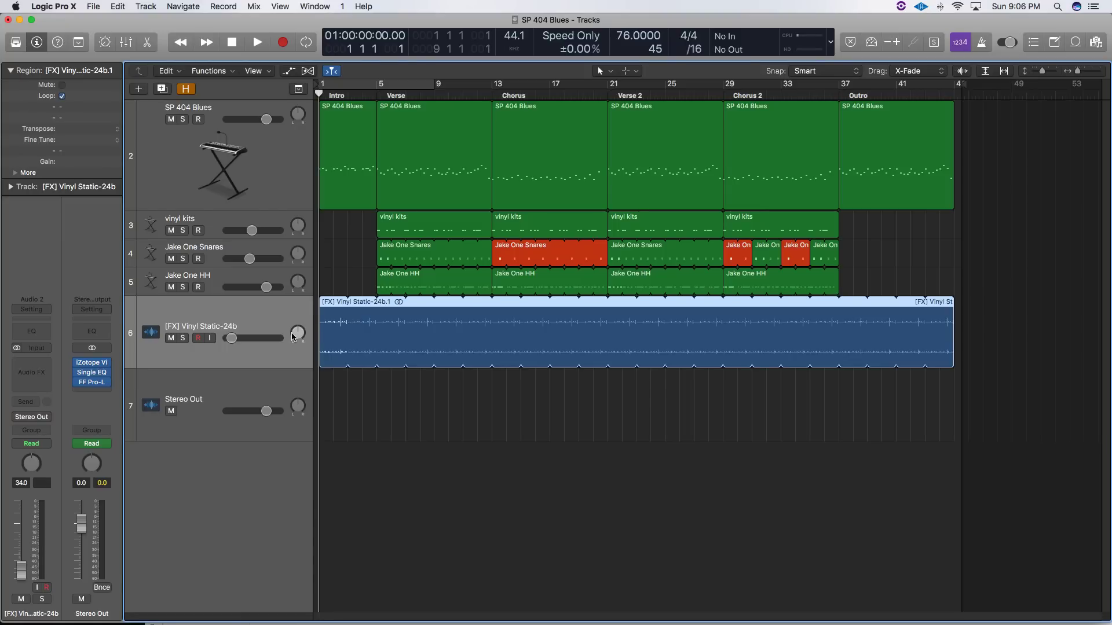
Play the song from the start and slightly lower iZotope Vinyl's Warp Depth on Stereo Out.
key(space)
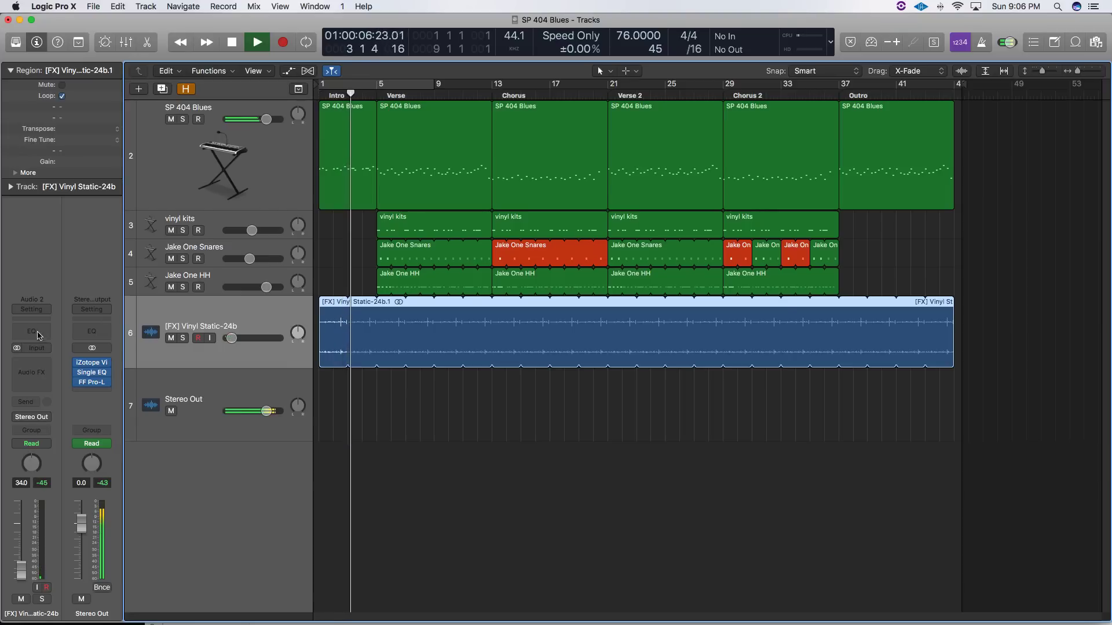
click(92, 363)
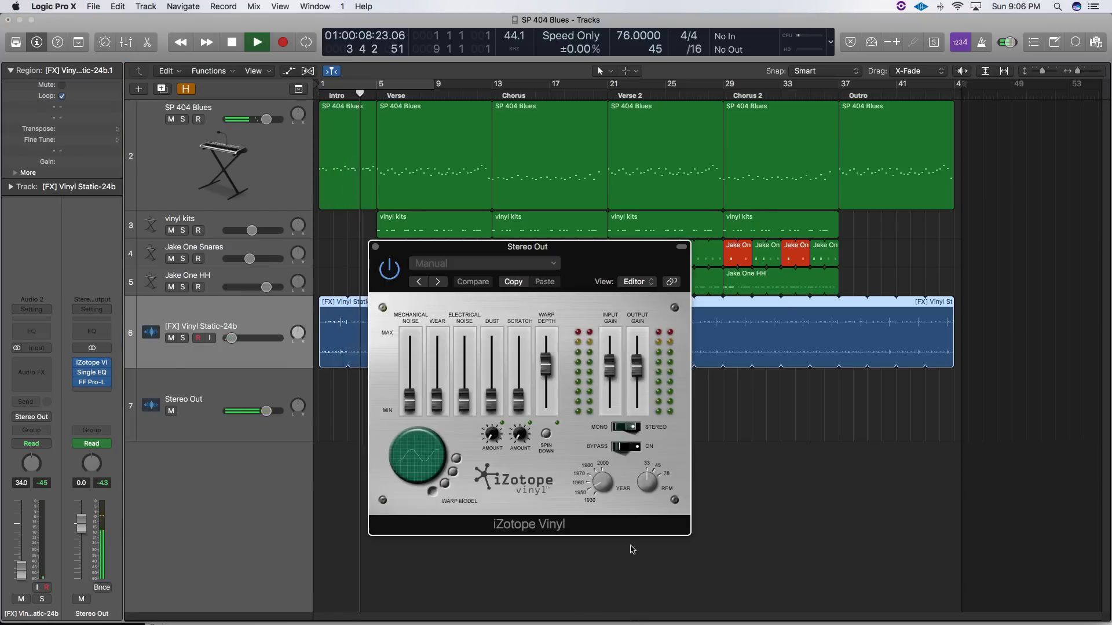
drag(546, 366, 550, 374)
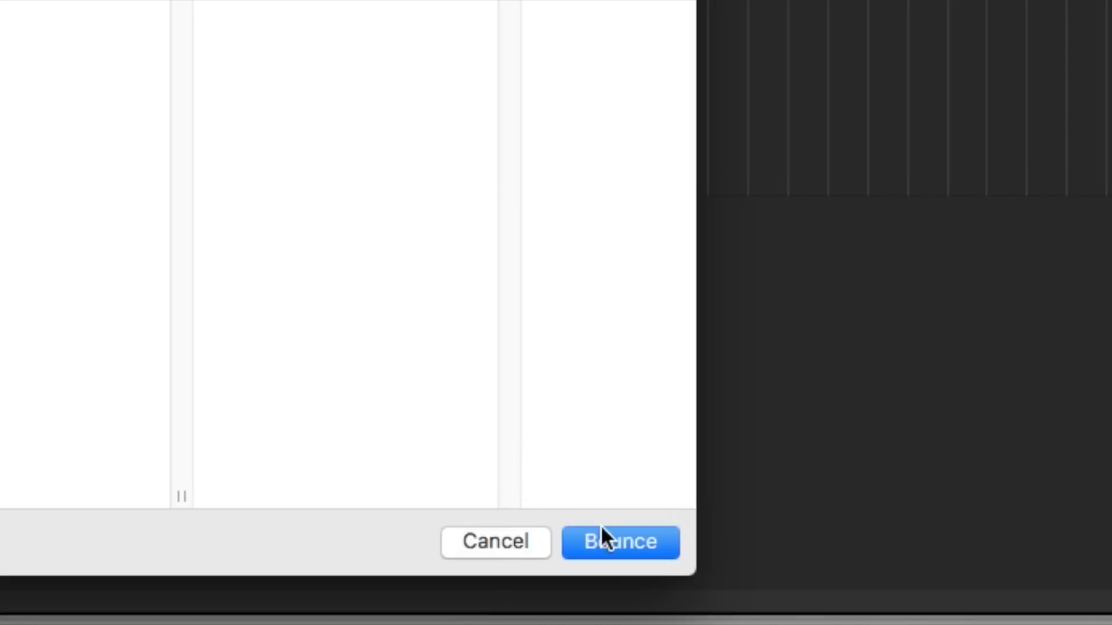
Bounce the finished beat to an audio file.
click(602, 527)
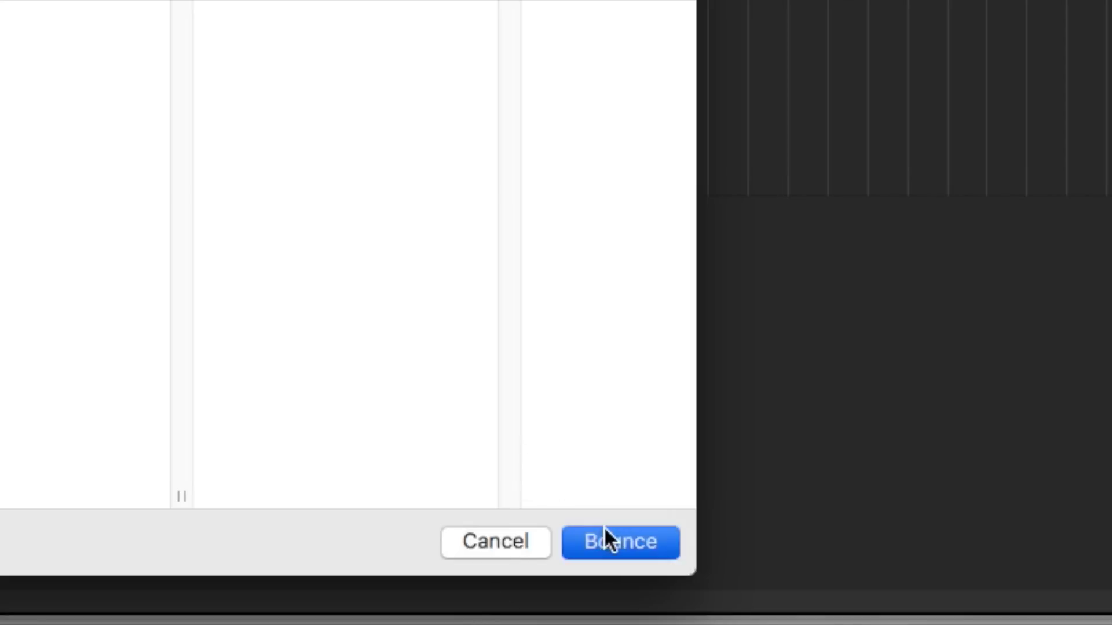